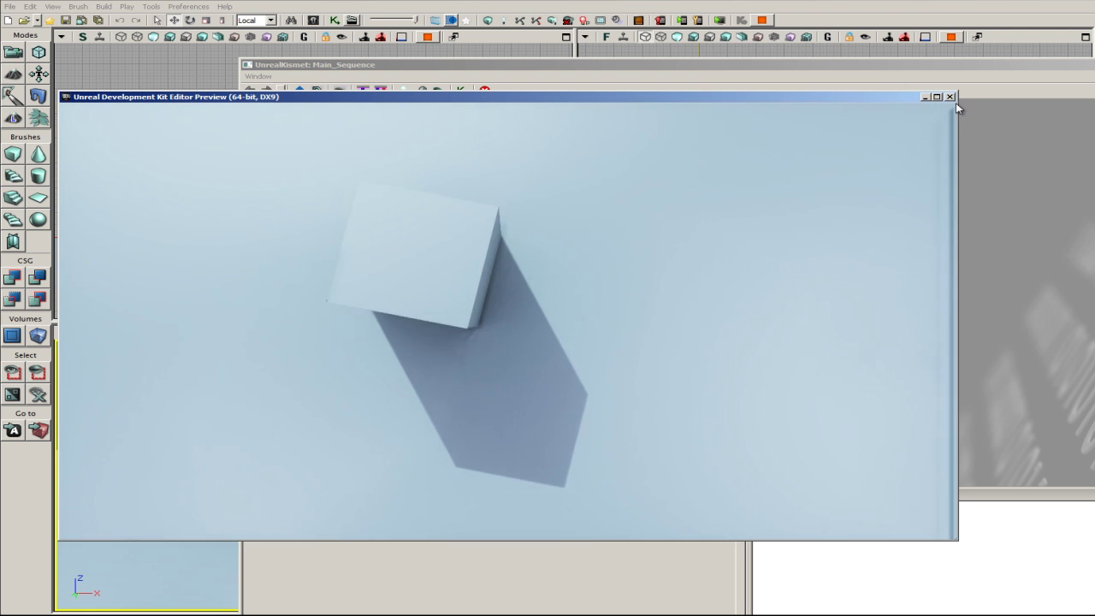
# - Test the top-down camera by moving the player around the cube in the preview, and close the preview
pyautogui.press('a')
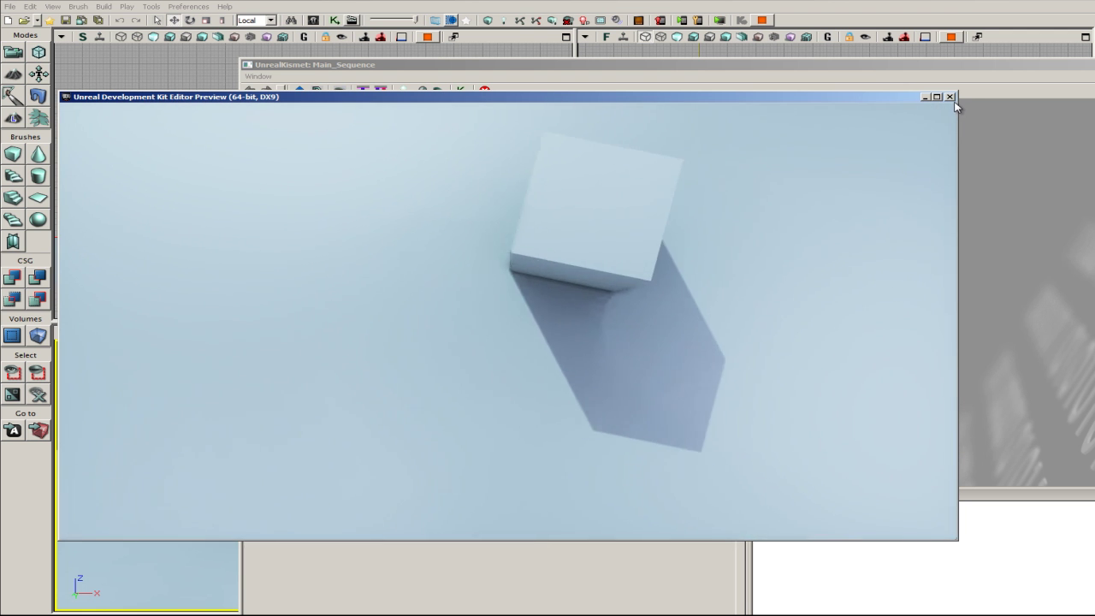
pyautogui.press('w')
pyautogui.press('d')
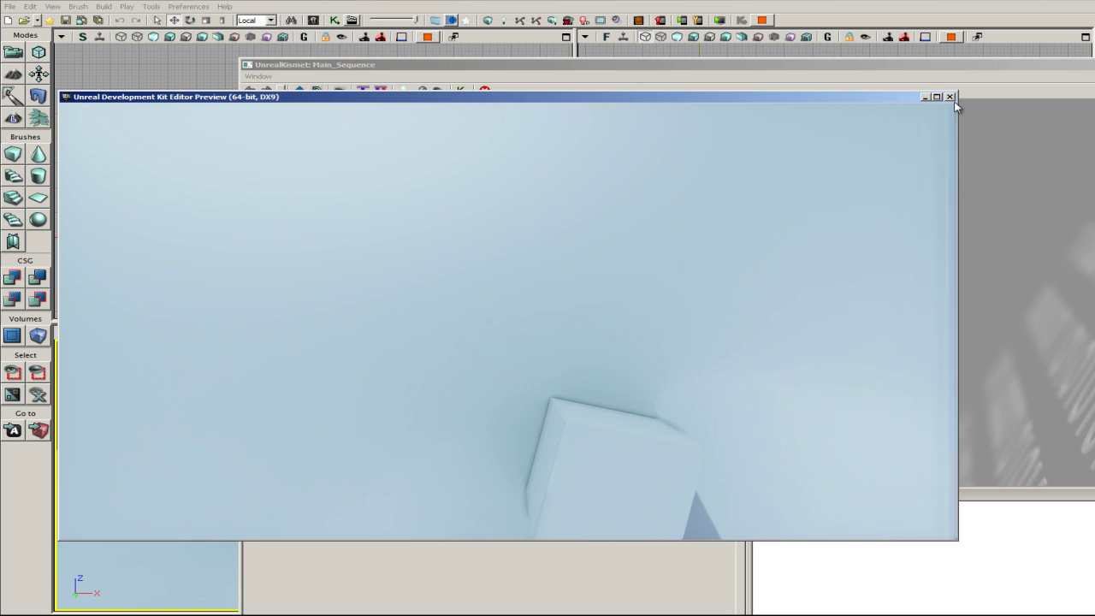
pyautogui.press('s')
pyautogui.press('a')
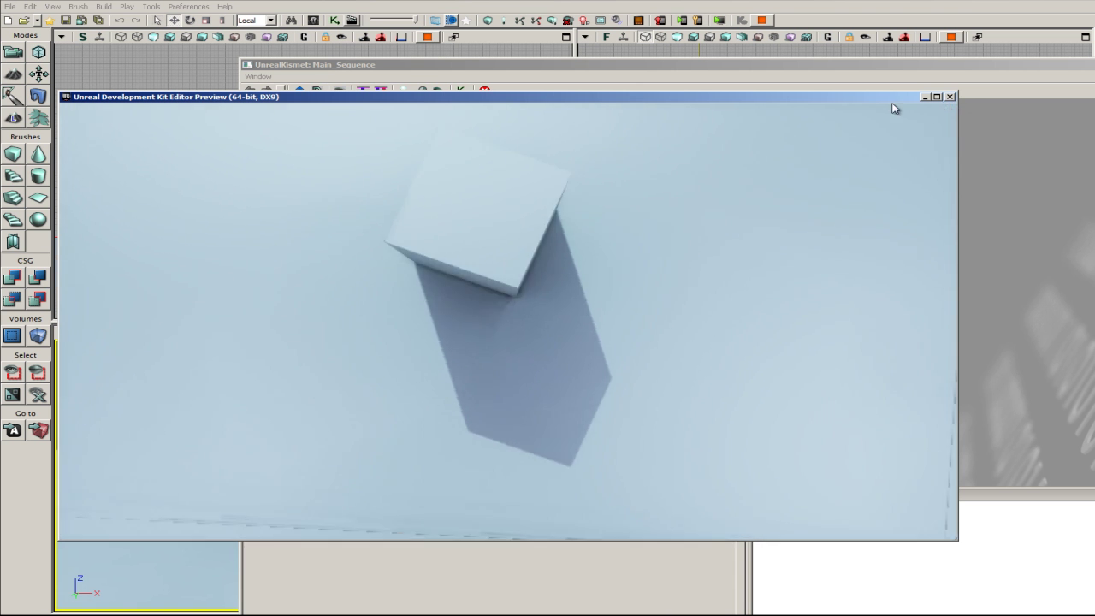
pyautogui.press('w')
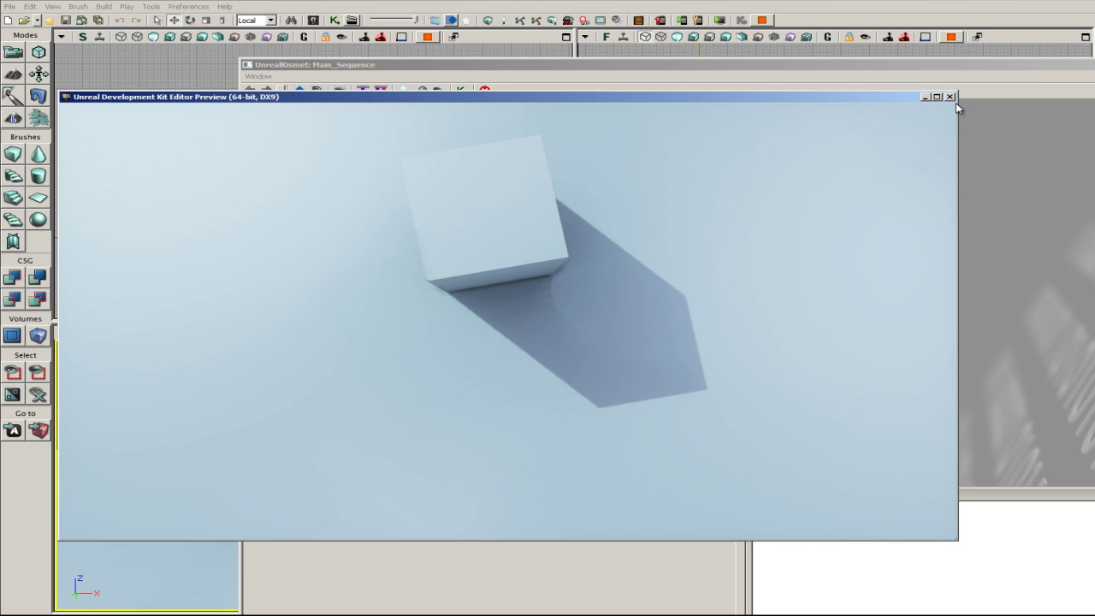
pyautogui.click(956, 103)
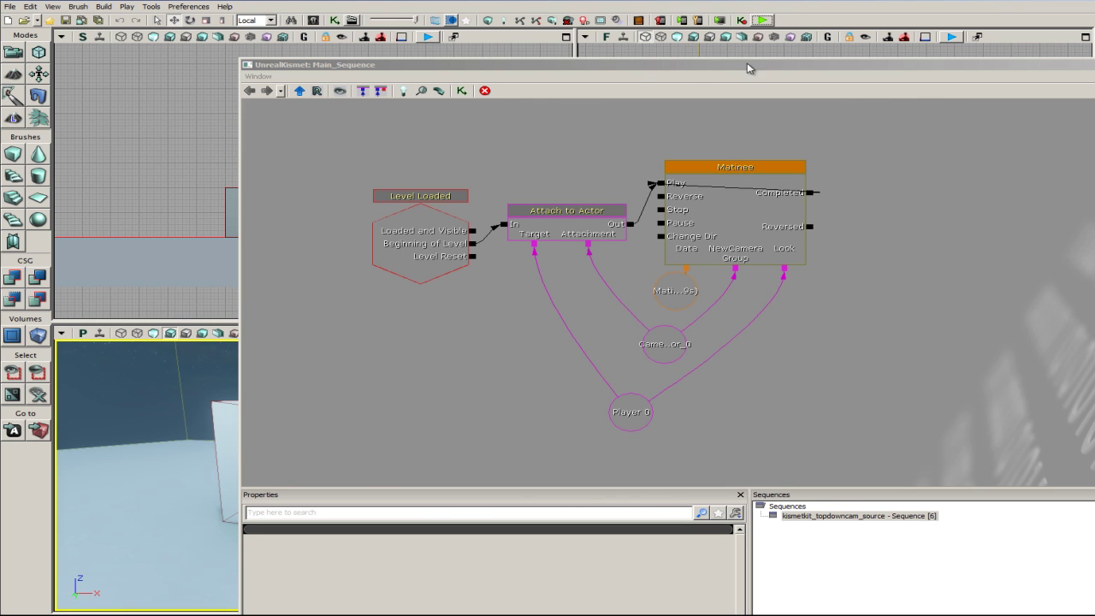
# - Move the Level Loaded event farther from Attach to Actor in Kismet and break the link between them
pyautogui.moveTo(692, 74); pyautogui.dragTo(869, 75)
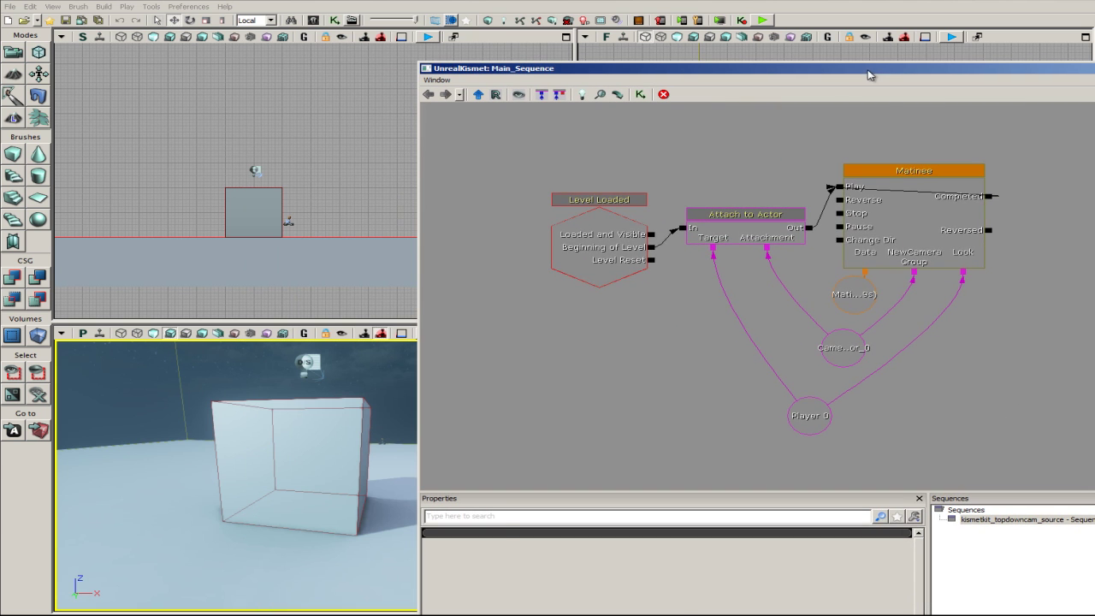
pyautogui.moveTo(613, 239); pyautogui.dragTo(478, 242)
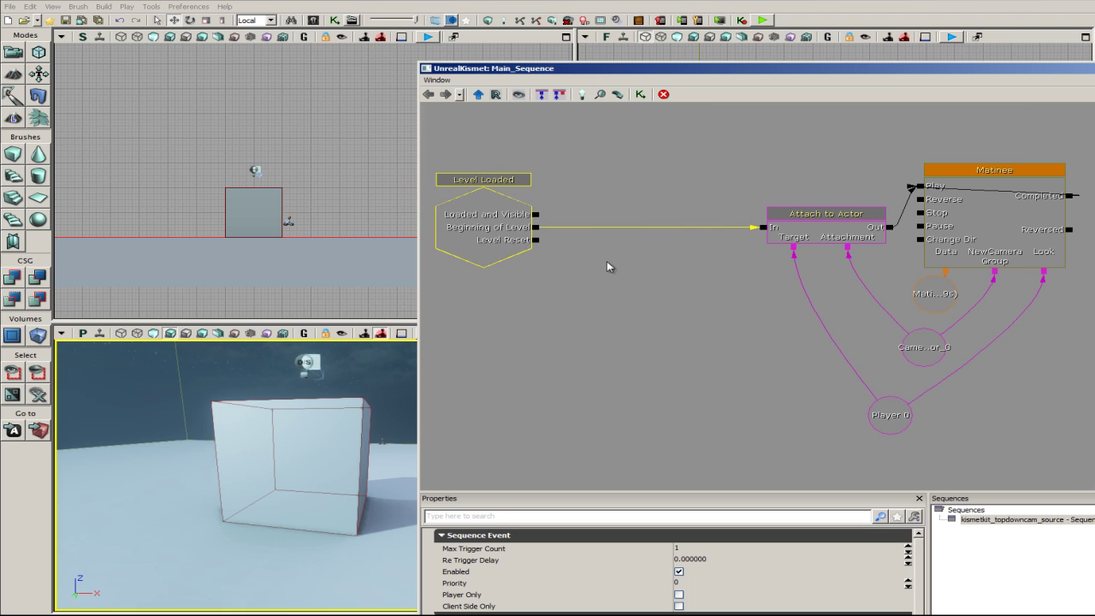
pyautogui.moveTo(707, 322)
pyautogui.mouseDown()
pyautogui.moveTo(692, 313)
pyautogui.moveTo(706, 319)
pyautogui.mouseUp()
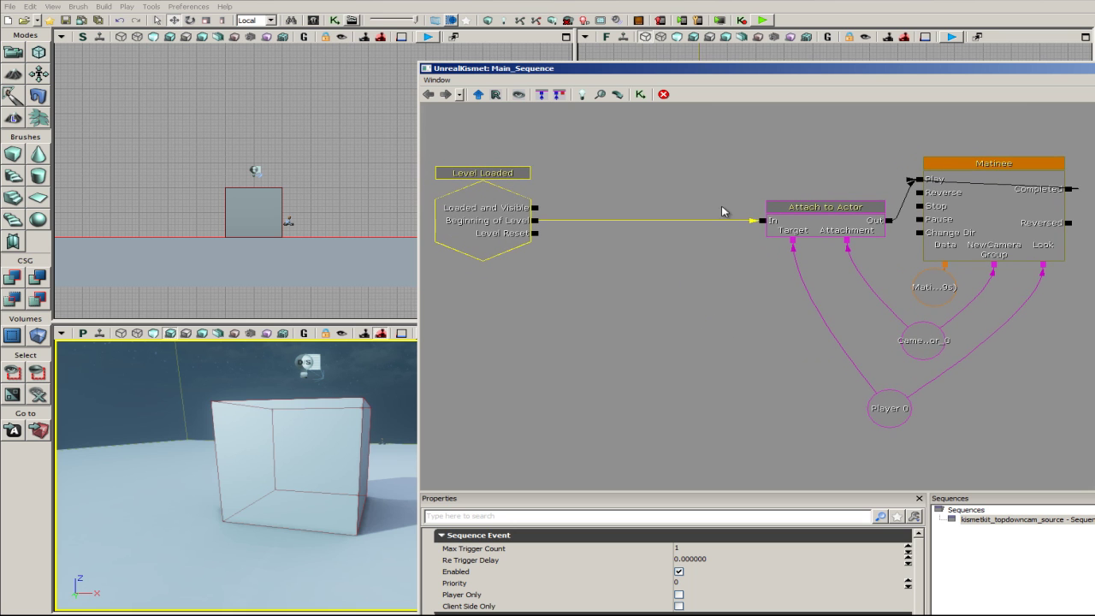
pyautogui.rightClick(762, 226)
pyautogui.click(774, 210)
# - Copy the Attach to Actor node and place the duplicate between Level Loaded and the original node
pyautogui.click(802, 229)
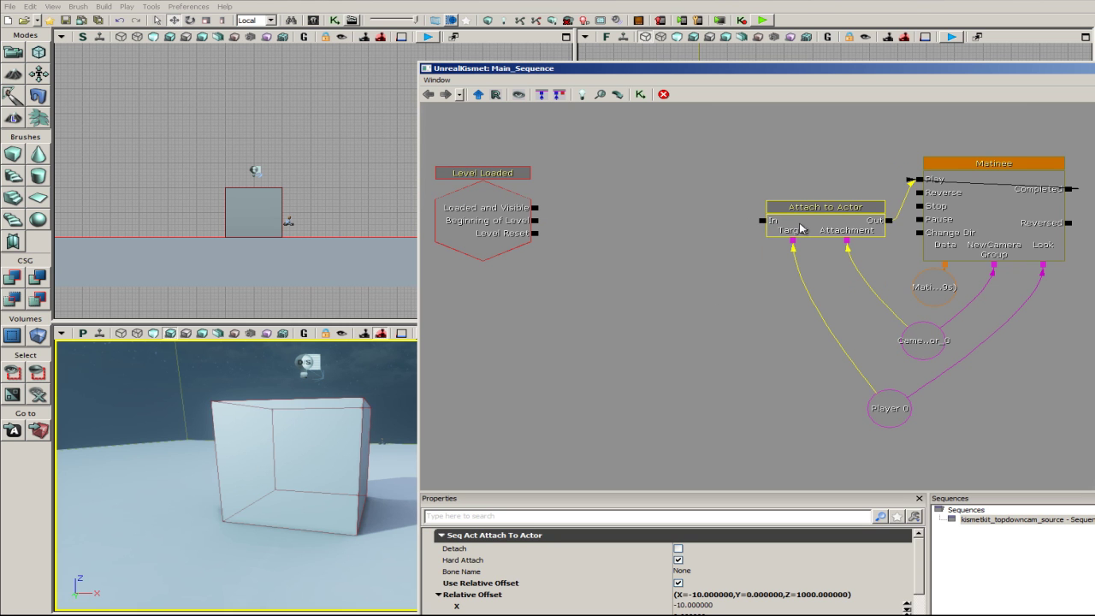
pyautogui.rightClick(592, 305)
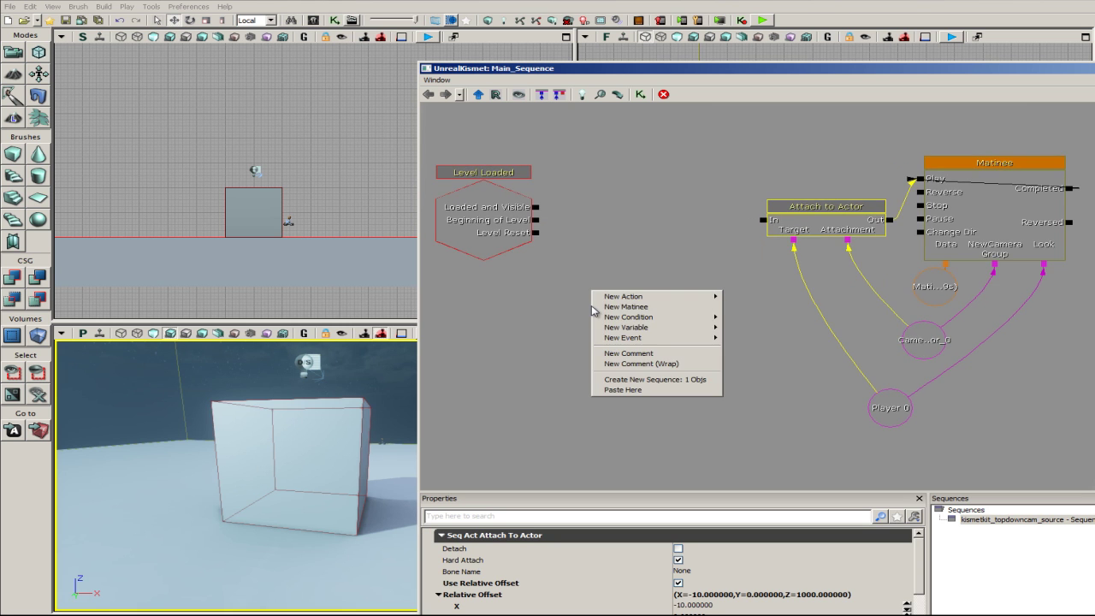
pyautogui.click(620, 390)
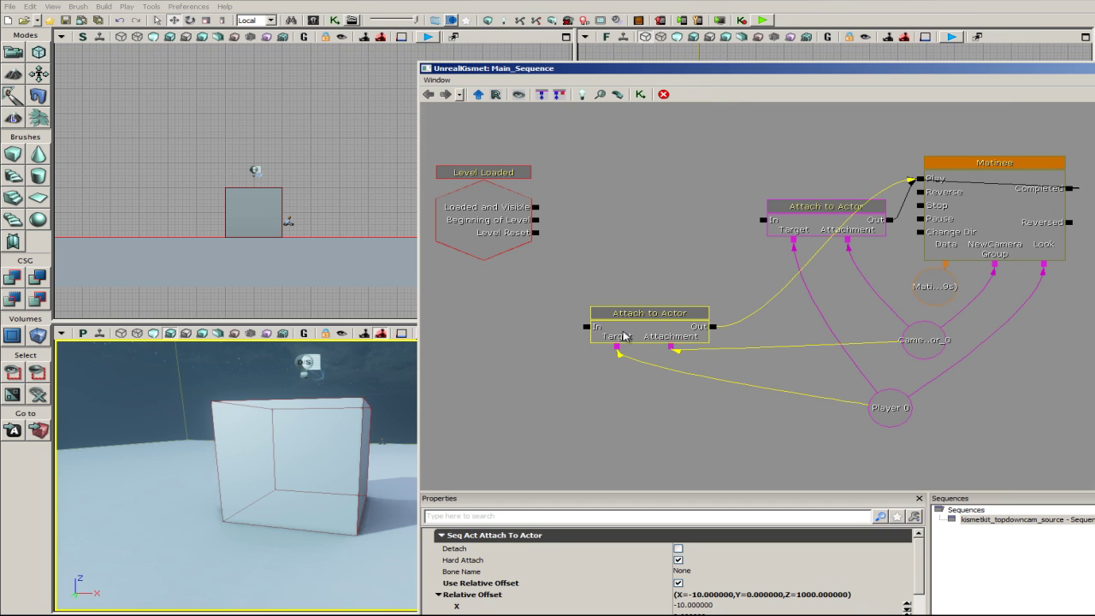
pyautogui.moveTo(622, 332); pyautogui.dragTo(624, 249)
# - Break the copied node's links, wire it between Beginning of Level and the original Attach to Actor, and target Player 0
pyautogui.rightClick(622, 249)
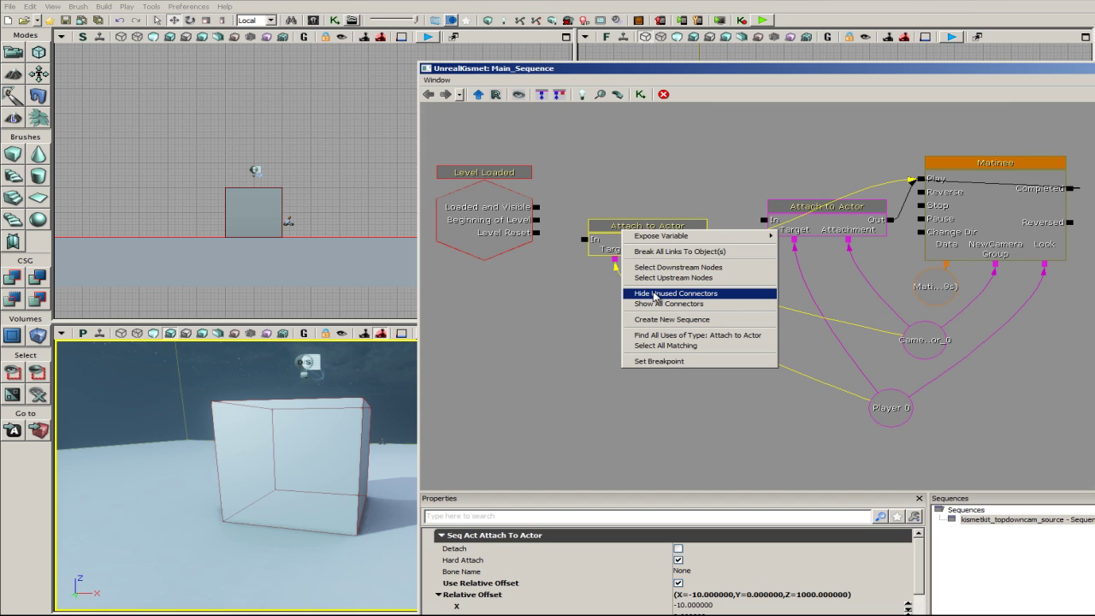
pyautogui.click(647, 253)
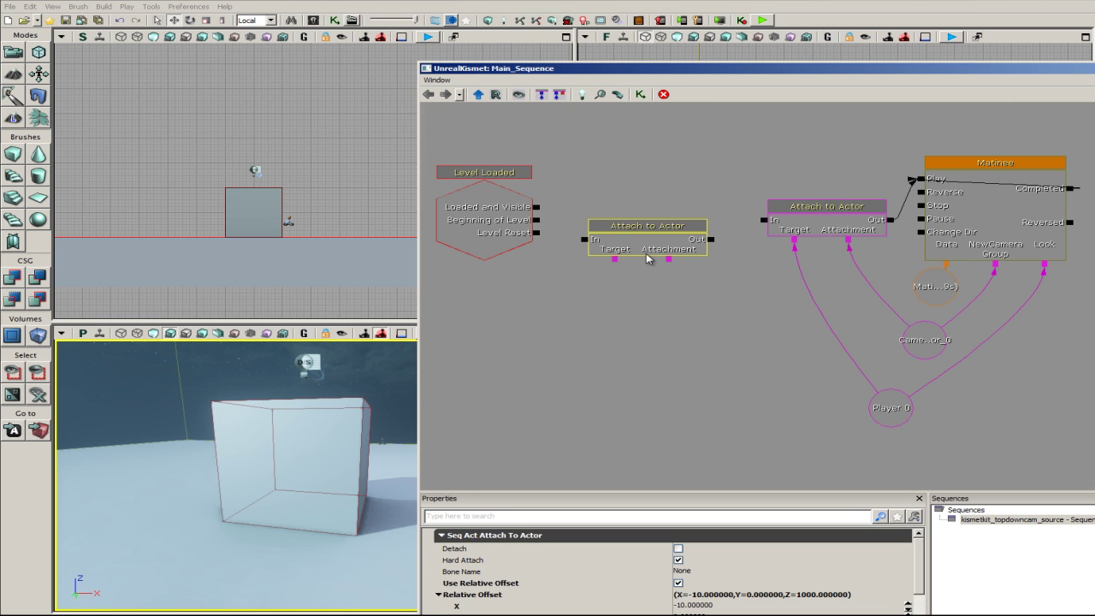
pyautogui.moveTo(640, 251); pyautogui.dragTo(632, 227)
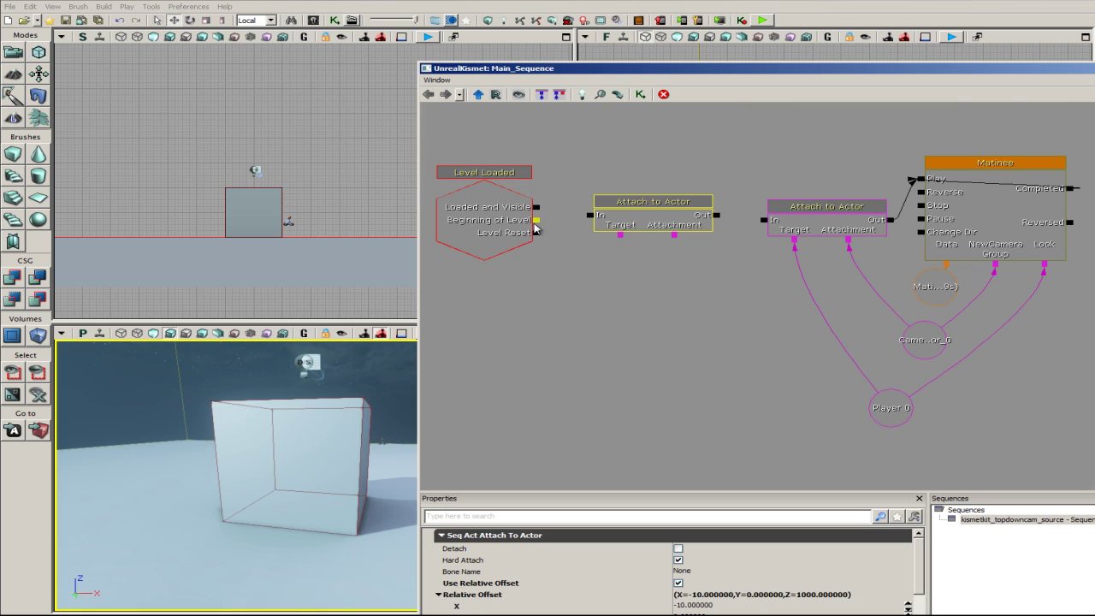
pyautogui.moveTo(537, 221); pyautogui.dragTo(599, 220)
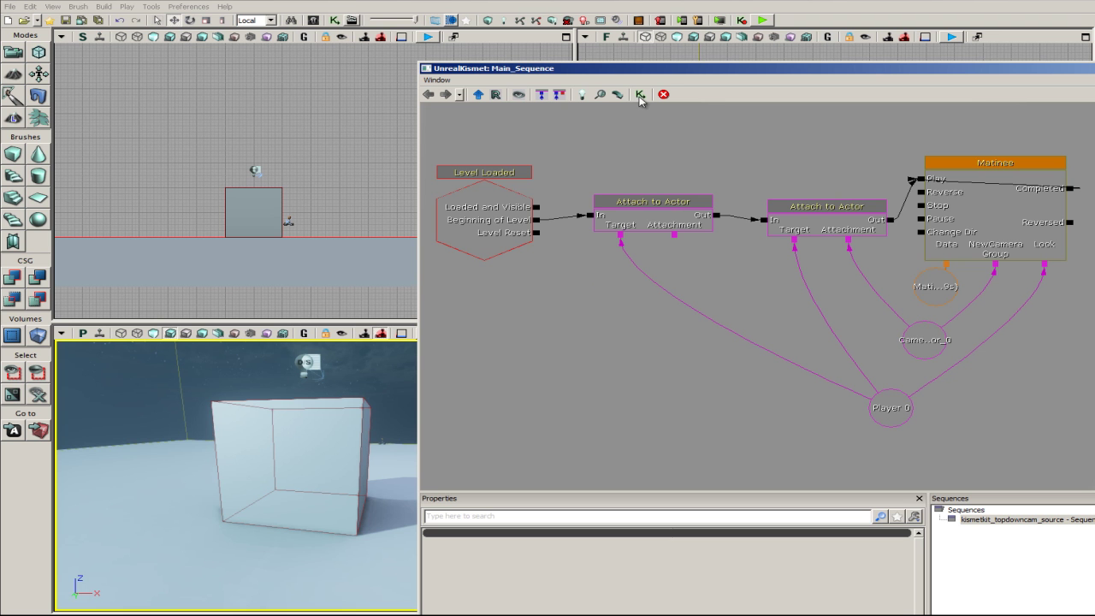
# - Bring the Content Browser into view beside the viewports and filter the assets to Static Meshes
pyautogui.moveTo(552, 78); pyautogui.dragTo(635, 255)
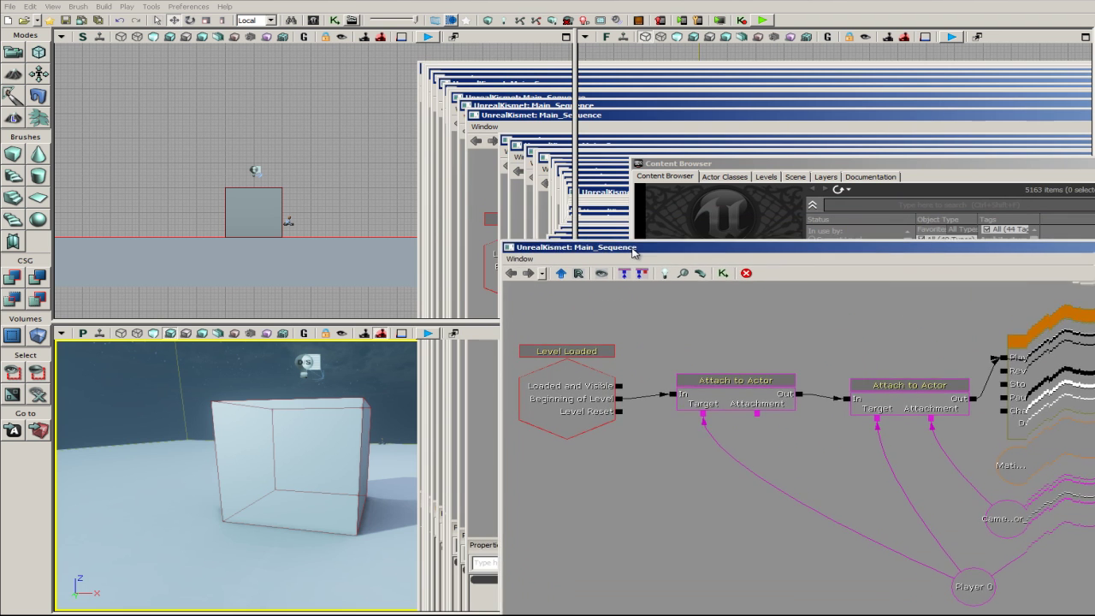
pyautogui.moveTo(690, 164); pyautogui.dragTo(585, 54)
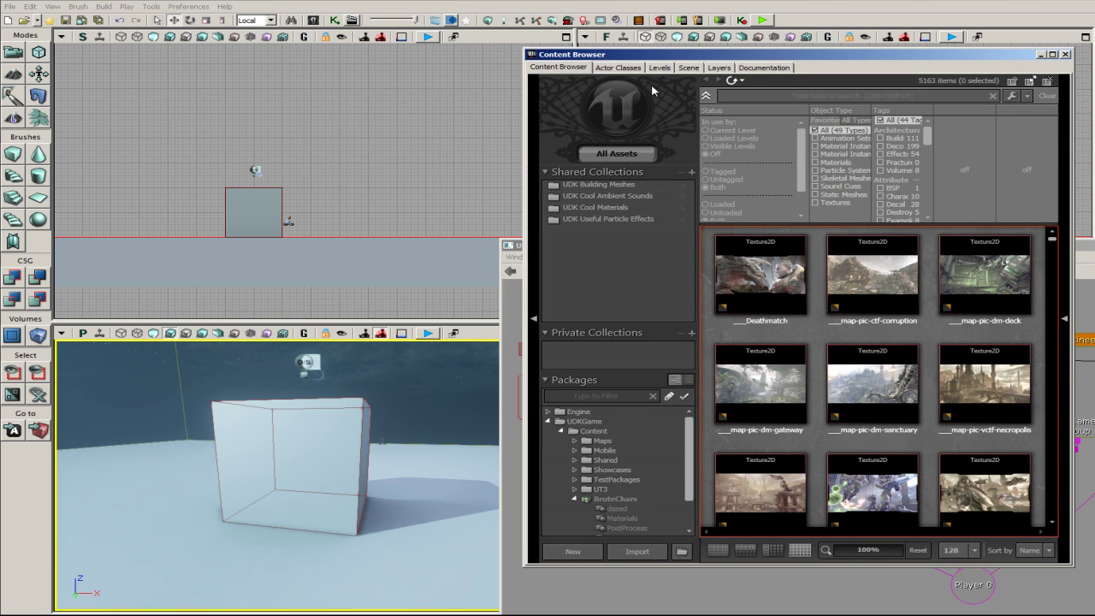
pyautogui.click(827, 197)
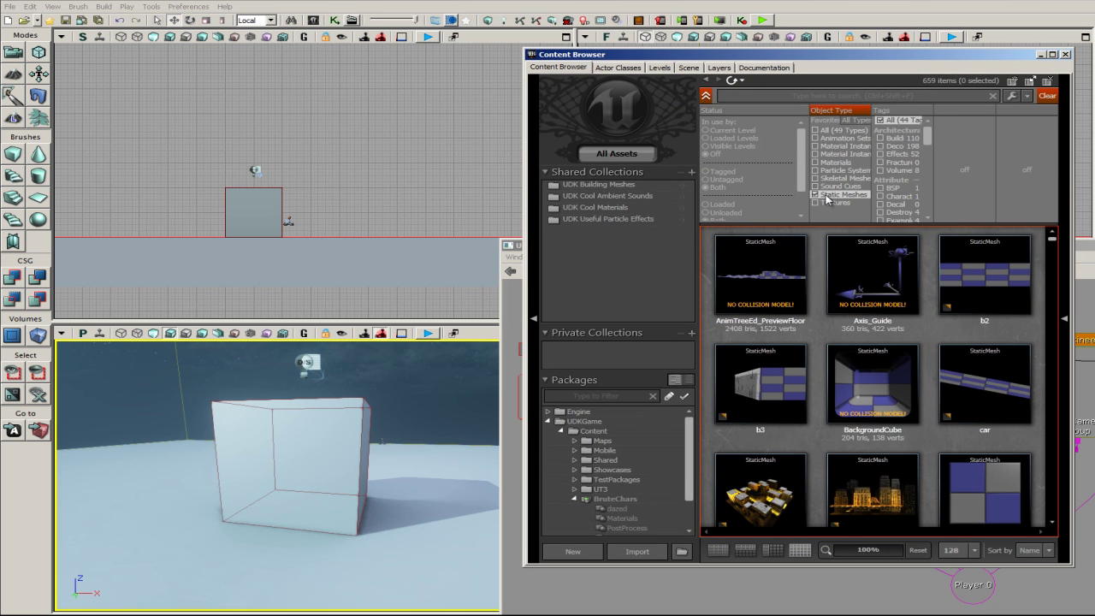
# - Browse the static mesh thumbnails for a mesh to place in the level
pyautogui.scroll(-3, 960, 370)
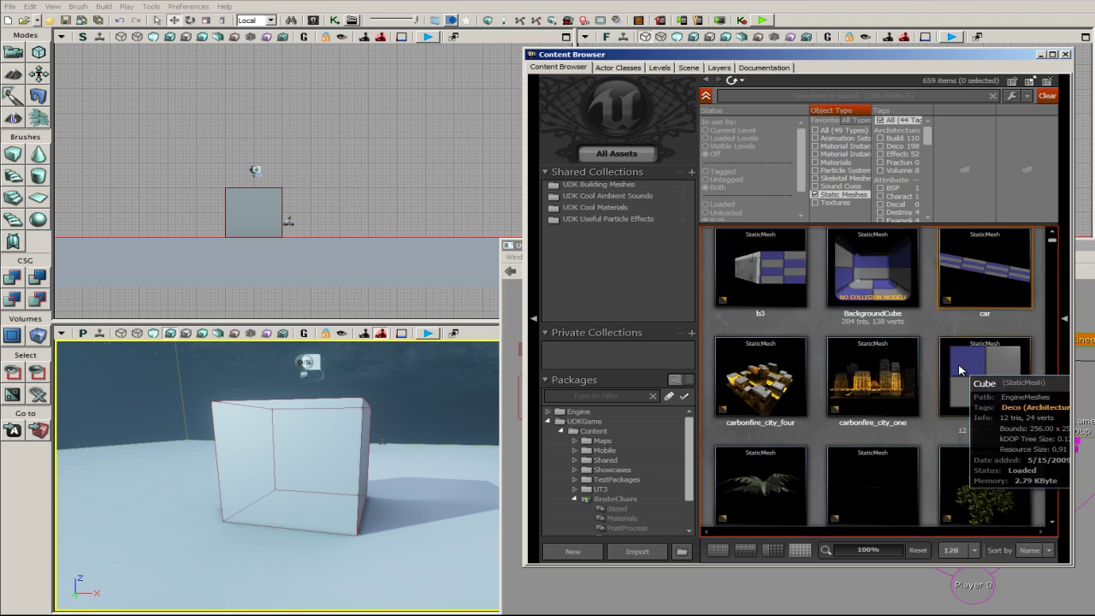
pyautogui.scroll(-10, 960, 369)
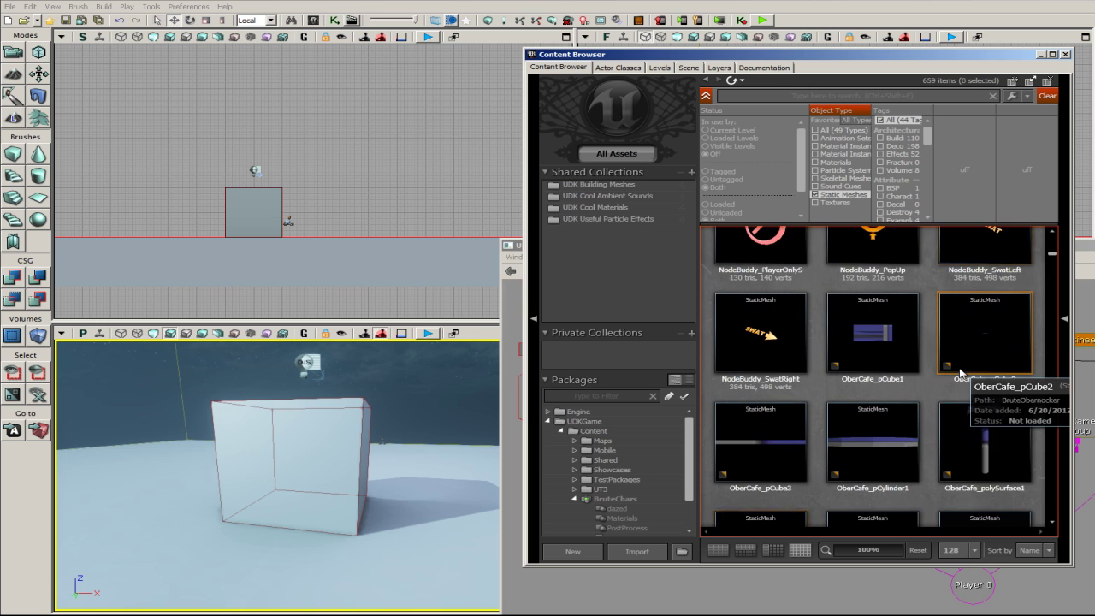
pyautogui.scroll(-3, 963, 376)
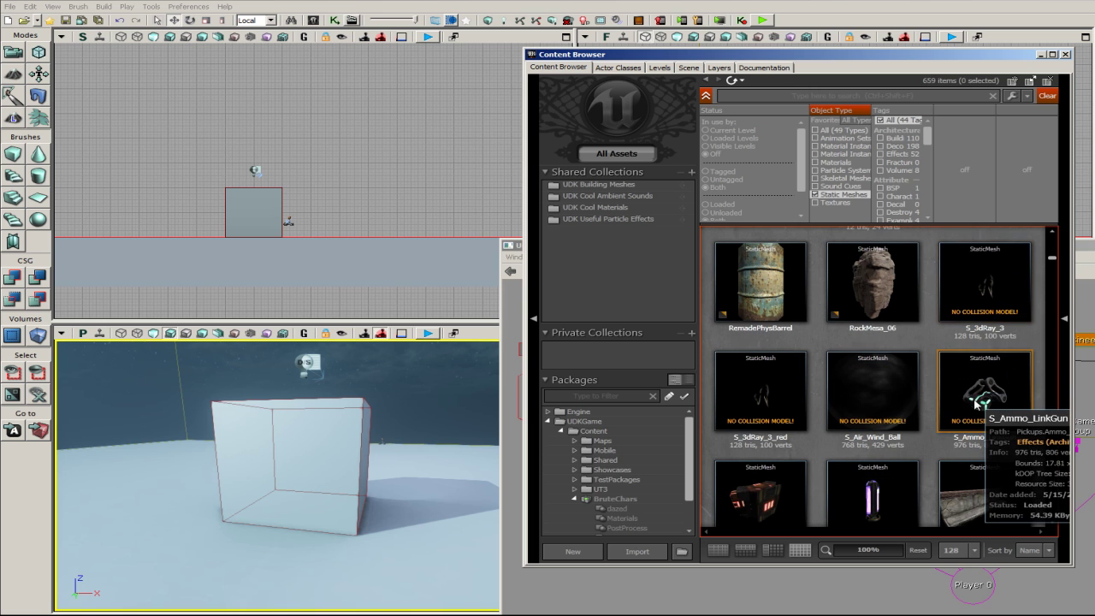
pyautogui.scroll(-8, 989, 402)
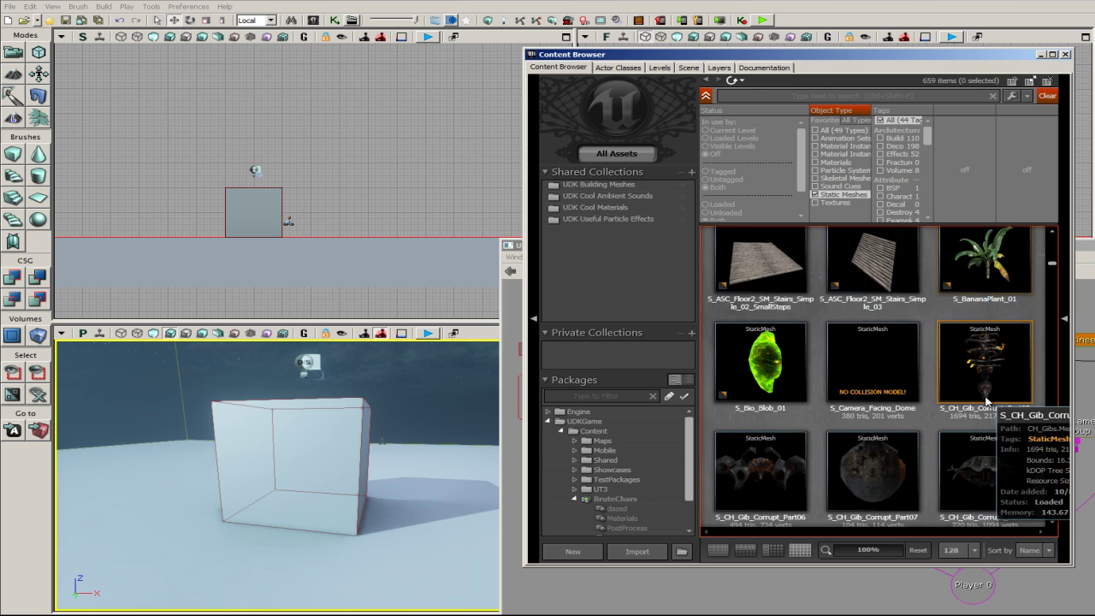
pyautogui.scroll(-2, 984, 402)
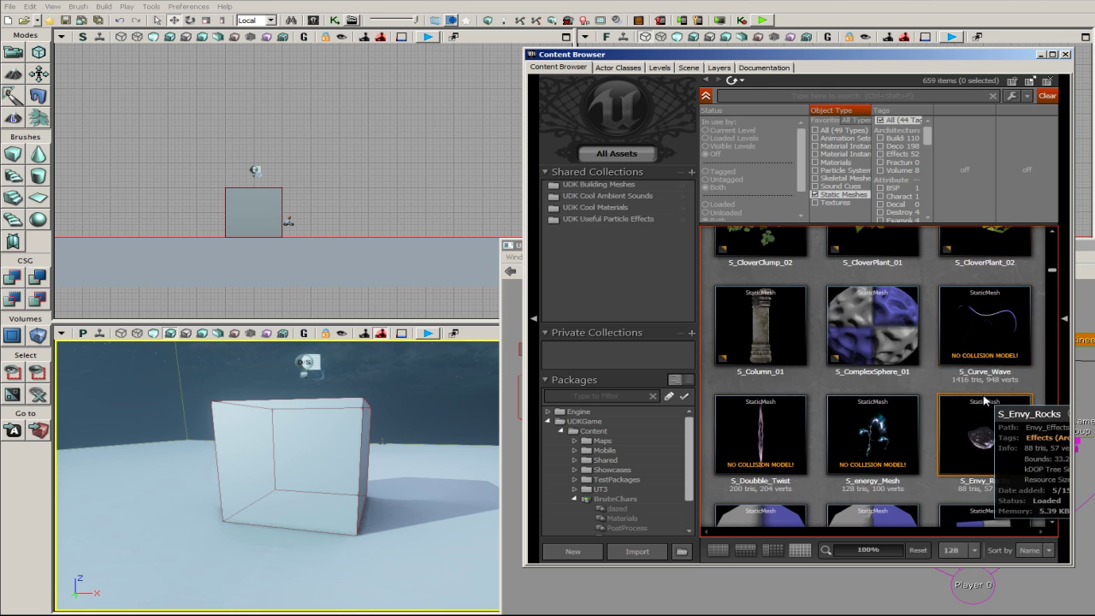
pyautogui.scroll(-10, 984, 401)
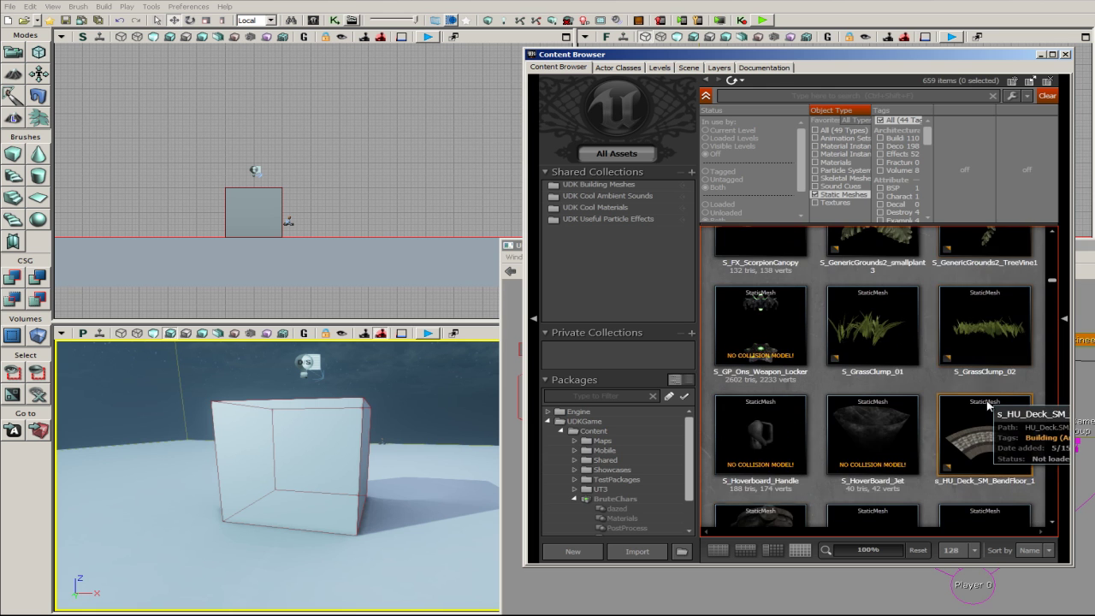
pyautogui.scroll(-8, 985, 408)
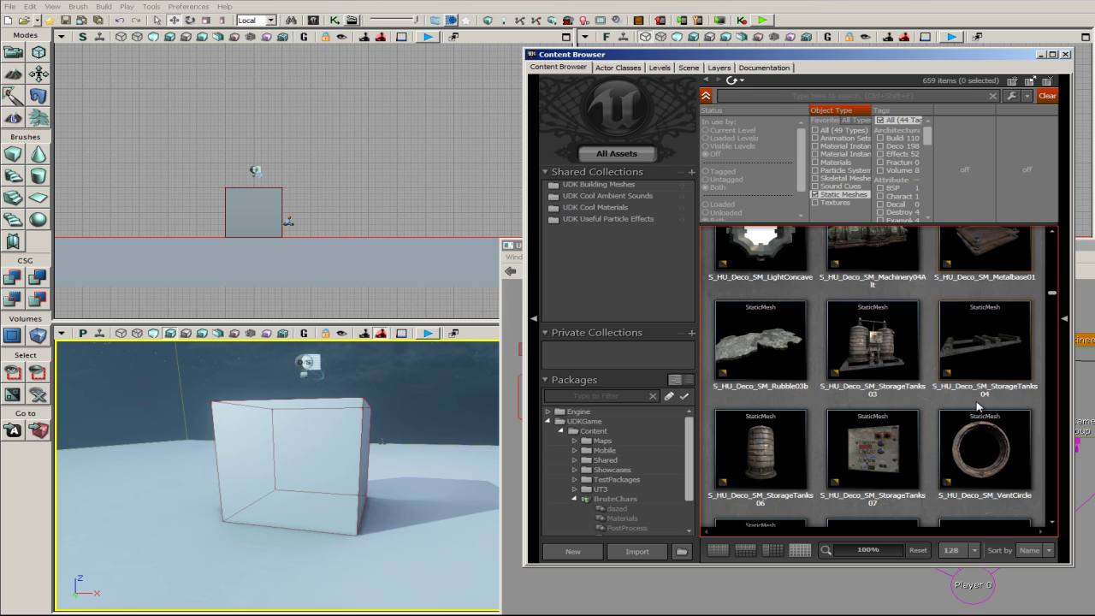
pyautogui.scroll(-8, 978, 407)
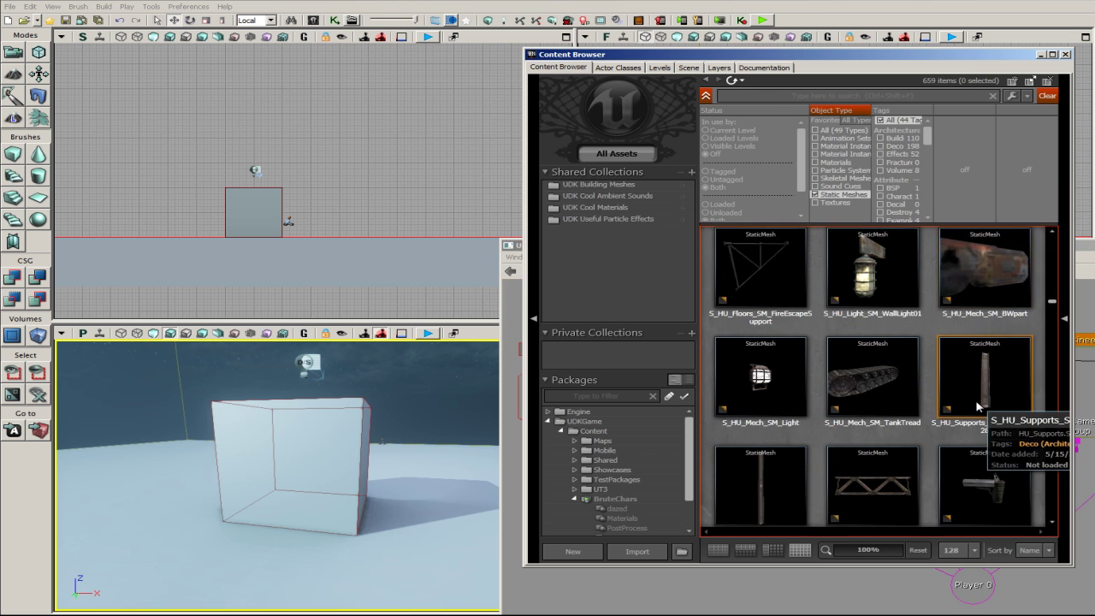
pyautogui.scroll(-3, 978, 407)
pyautogui.scroll(-10, 978, 408)
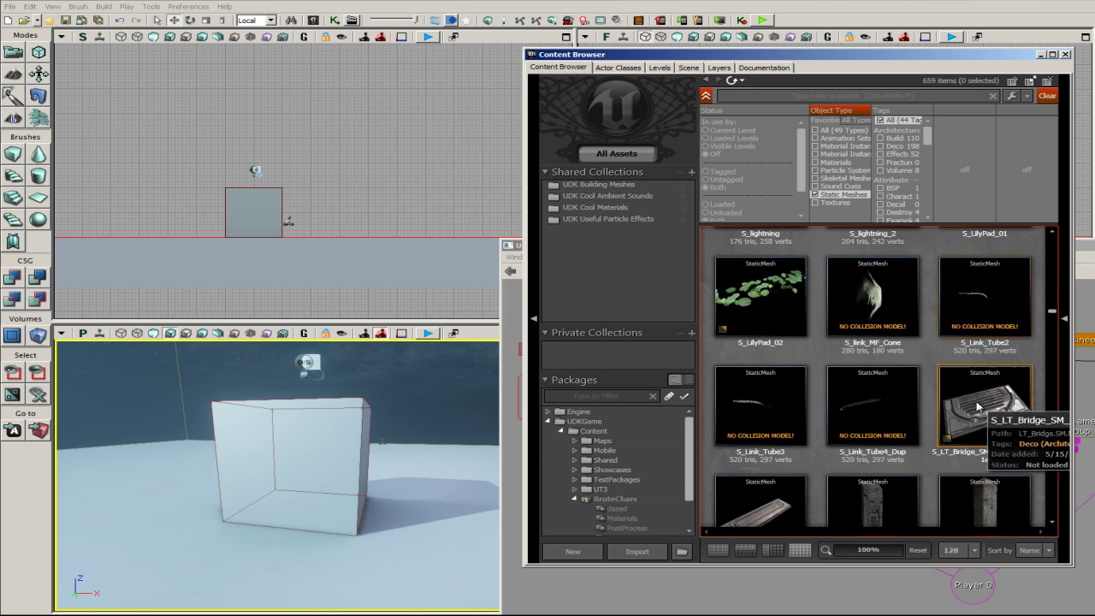
pyautogui.scroll(-10, 989, 417)
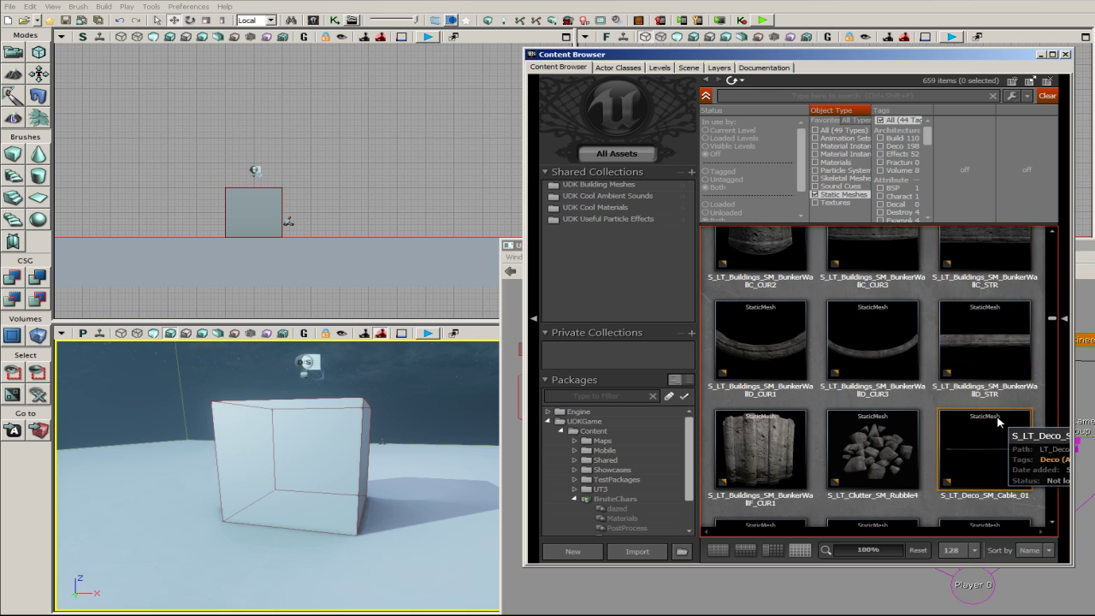
pyautogui.scroll(-6, 995, 423)
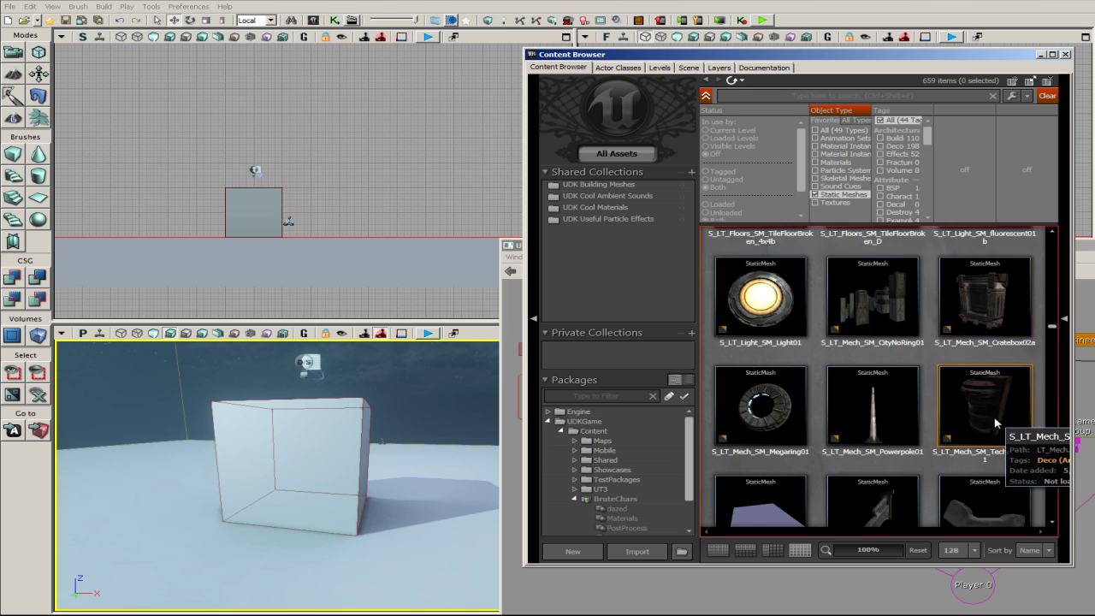
pyautogui.scroll(-10, 975, 390)
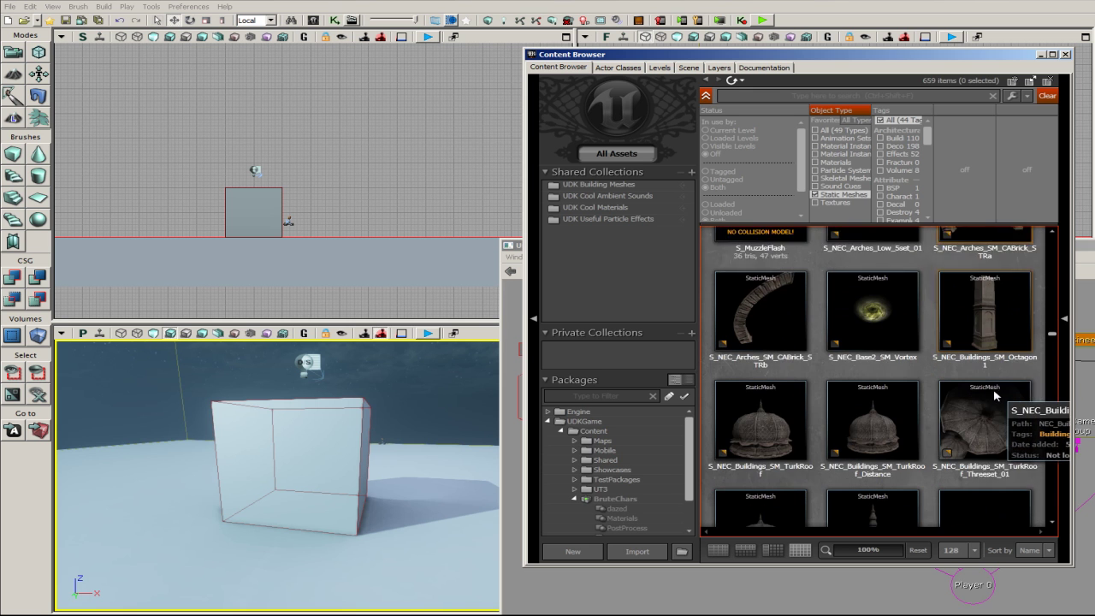
pyautogui.scroll(-10, 994, 394)
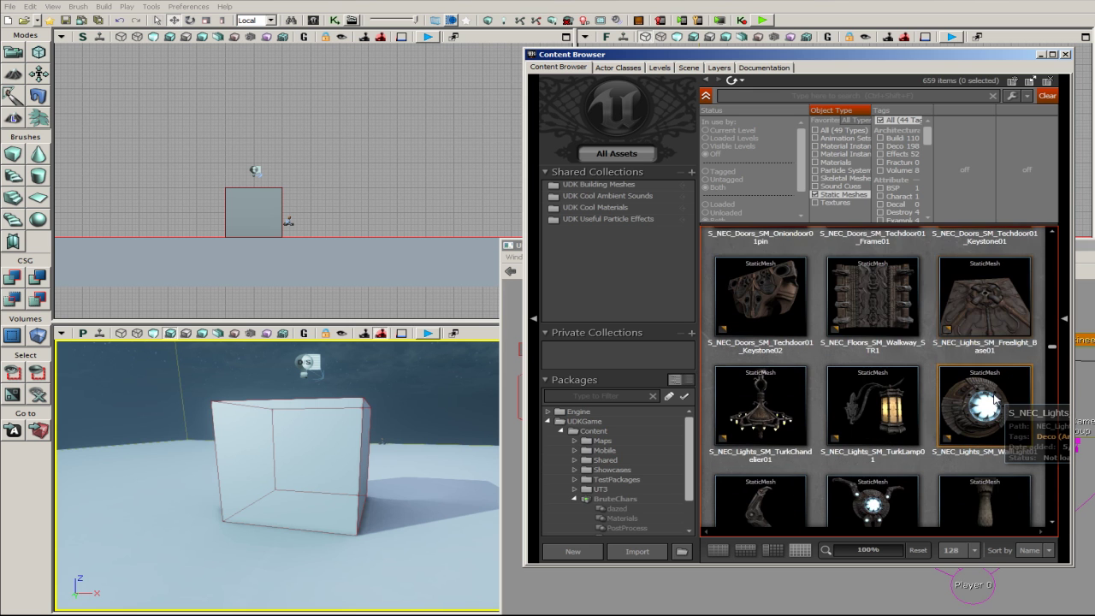
pyautogui.scroll(-3, 997, 403)
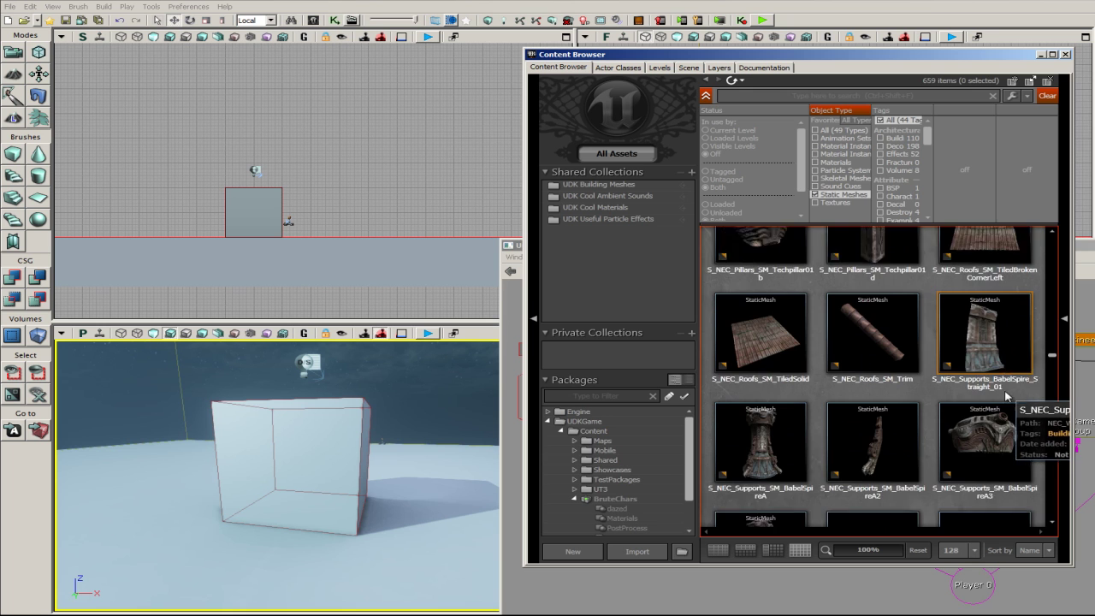
pyautogui.moveTo(1055, 364); pyautogui.dragTo(1055, 300)
# - Load the static mesh S_HU_Deco_Statues_SM_Statue03_02 and add it as an actor on the floor near the cube
pyautogui.moveTo(991, 359); pyautogui.dragTo(321, 565)
pyautogui.rightClick(321, 565)
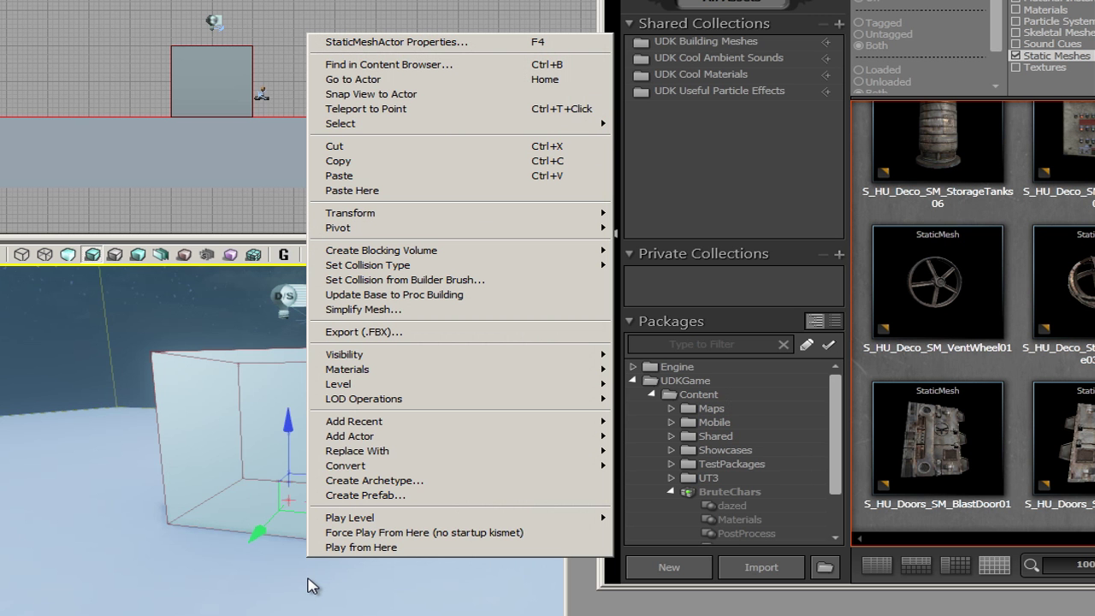
pyautogui.moveTo(475, 438)
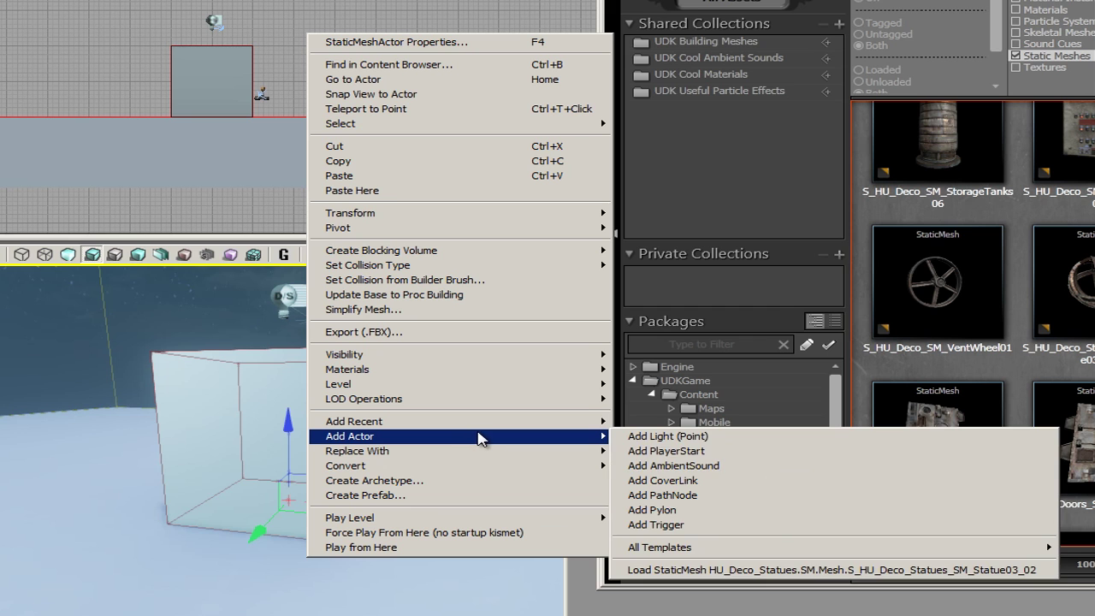
pyautogui.click(738, 570)
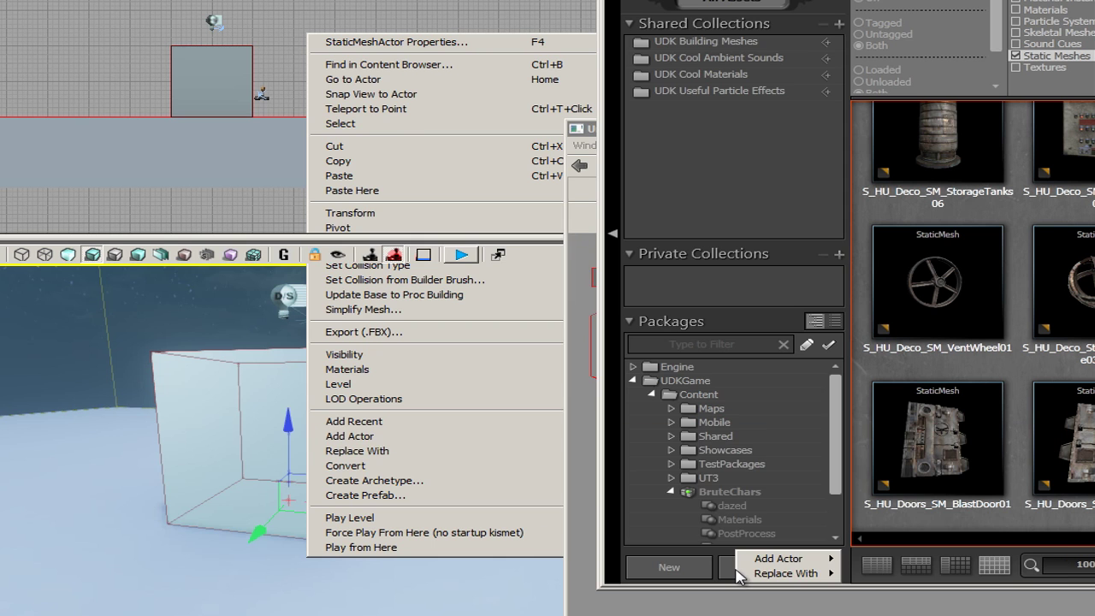
# - Add the mesh S_HU_Deco_Statues_SM_Statue03_02 to the level as an InterpActor beside the cube and return to the Kismet graph
pyautogui.rightClick(310, 580)
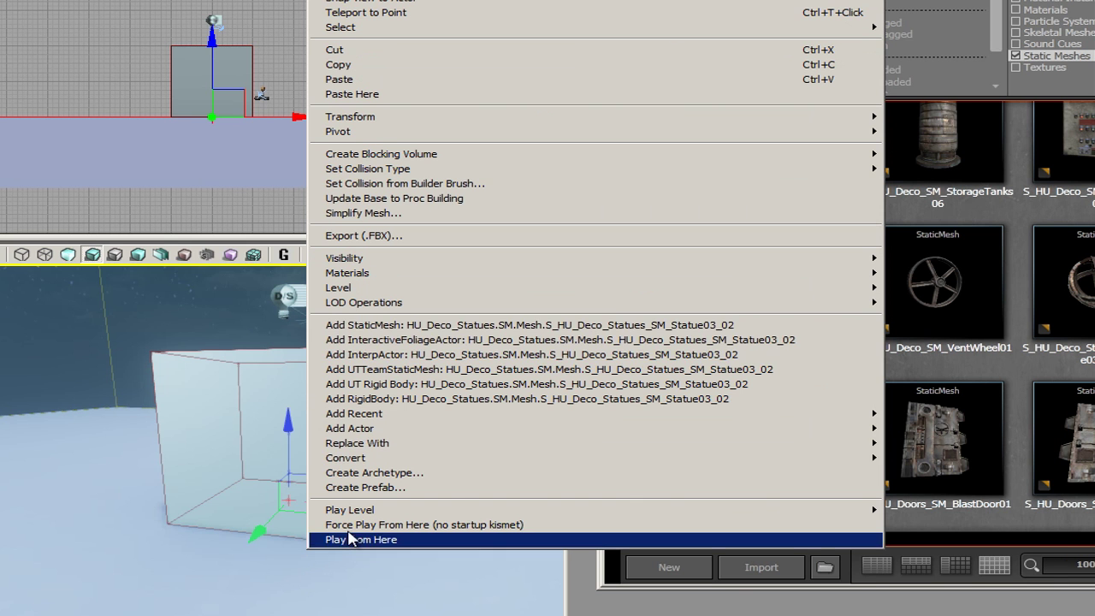
pyautogui.click(472, 358)
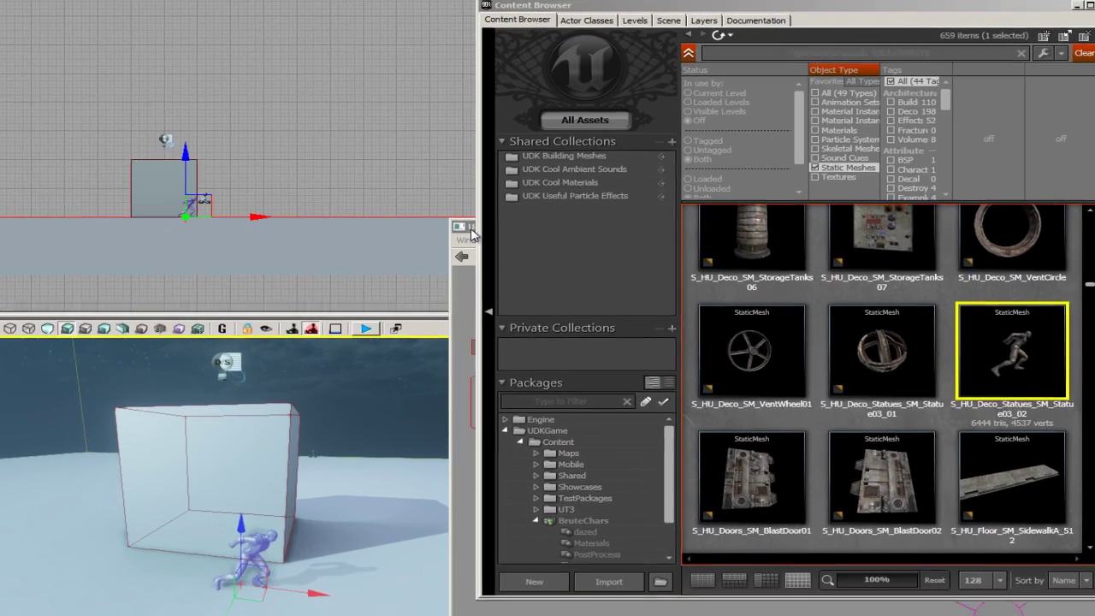
pyautogui.click(471, 233)
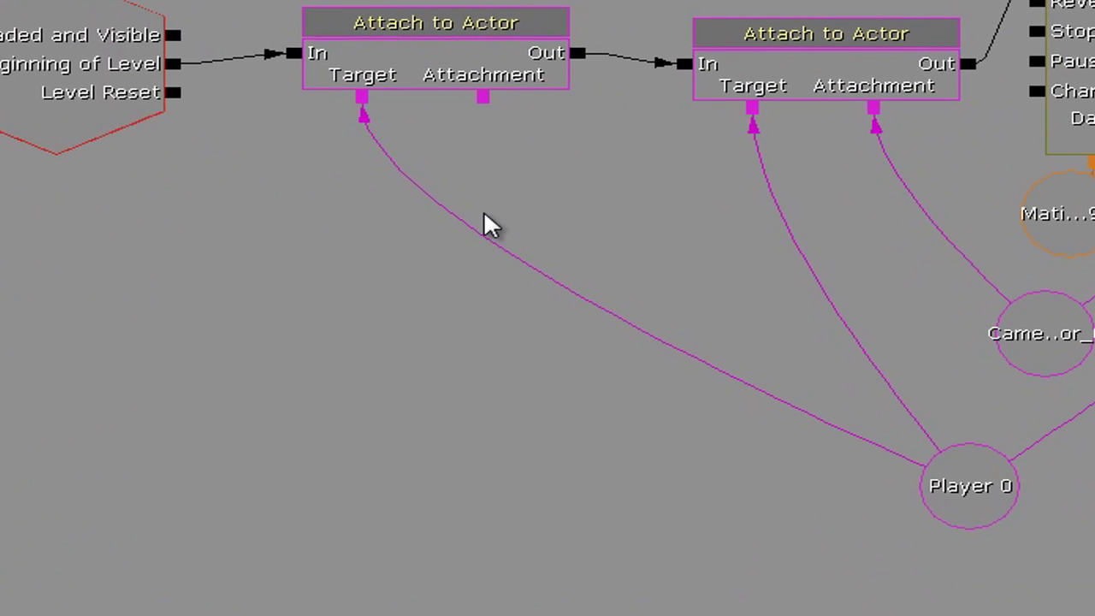
# - Create an object variable from the selected InterpActor_0 and link it to the Attachment connector of the first Attach to Actor action
pyautogui.rightClick(526, 159)
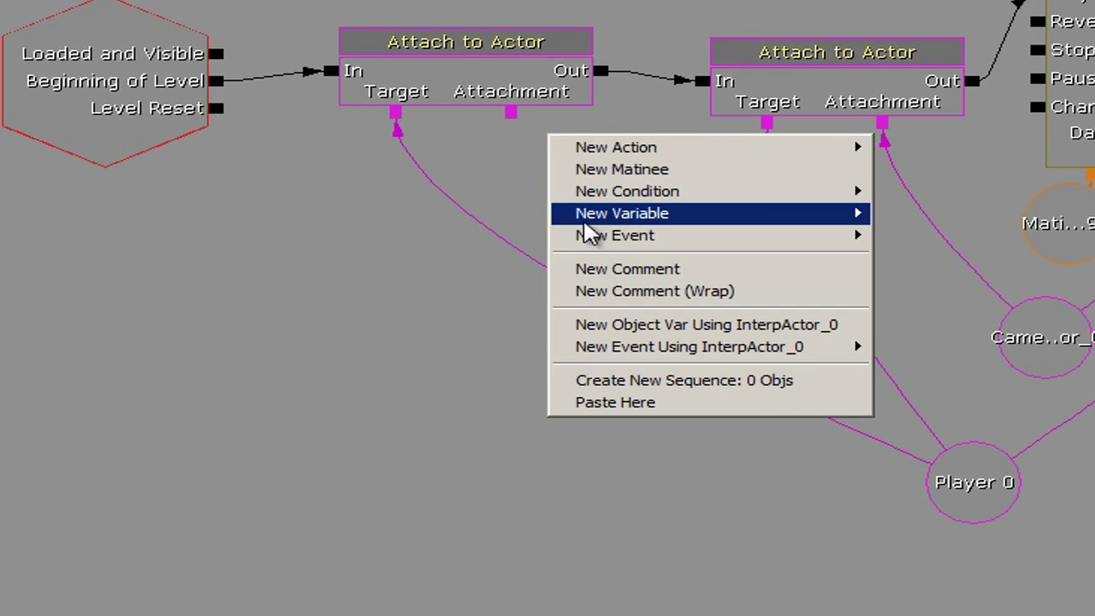
pyautogui.click(671, 326)
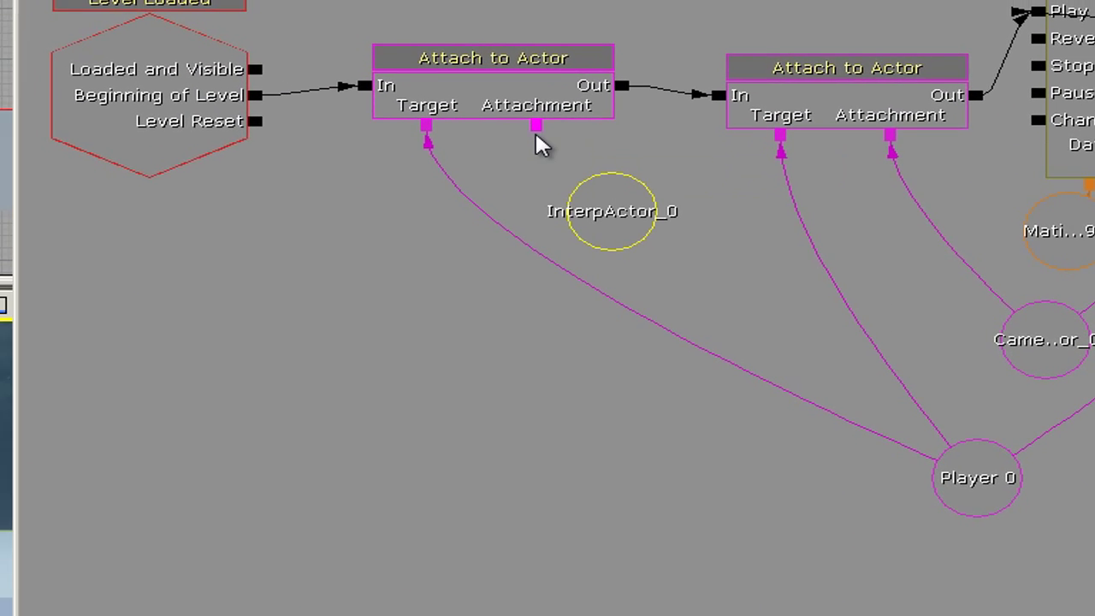
pyautogui.moveTo(536, 125); pyautogui.dragTo(627, 224)
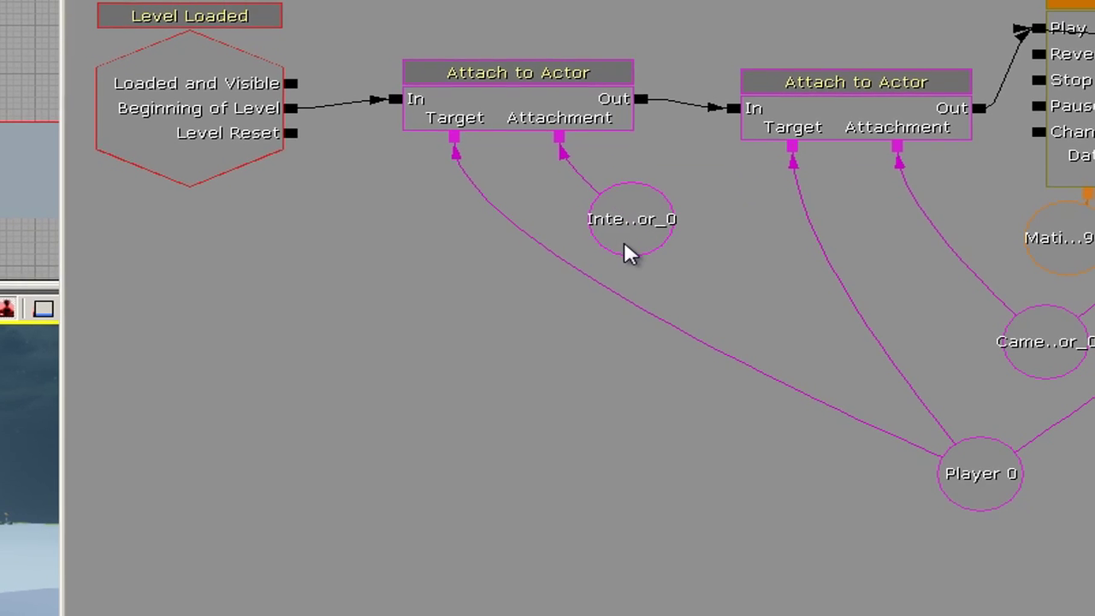
# - Set the first Attach to Actor action's relative offset to X 0 and Z 0, and play-test the level
pyautogui.click(476, 107)
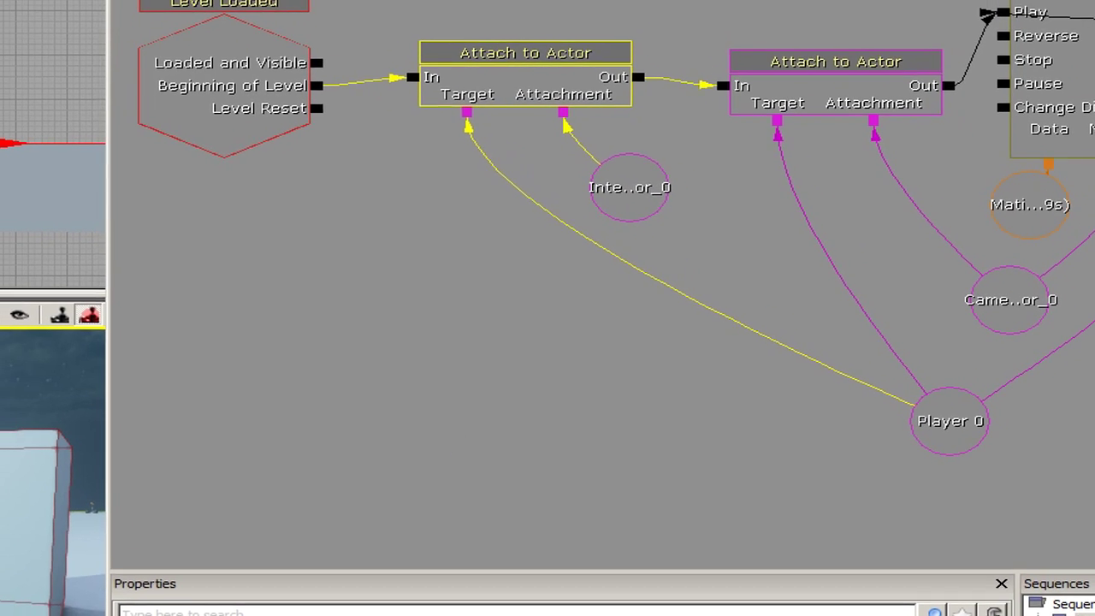
pyautogui.moveTo(505, 567); pyautogui.dragTo(502, 295)
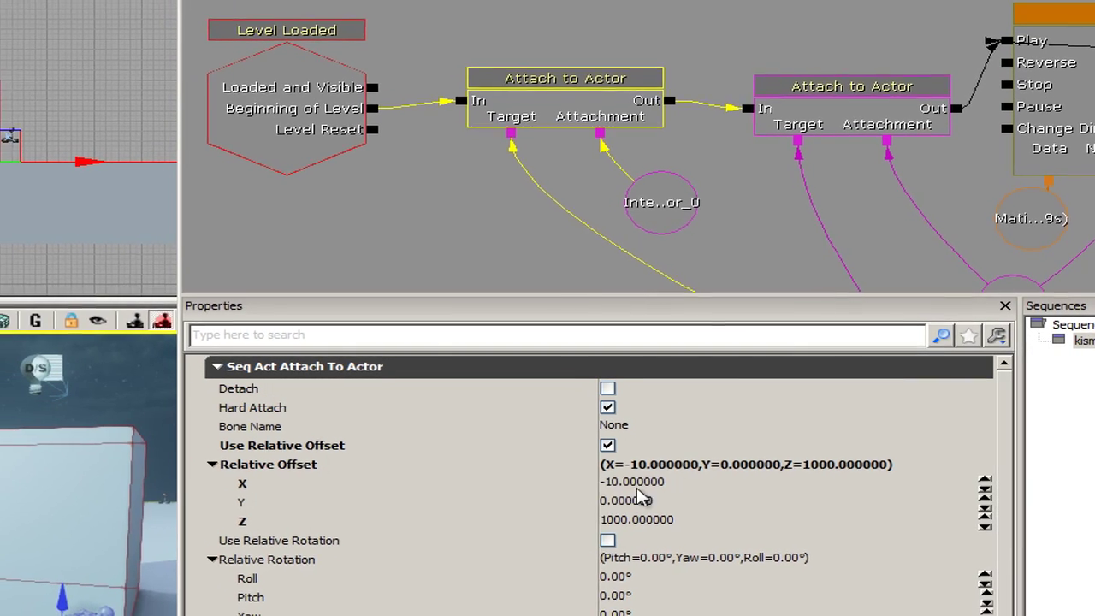
pyautogui.click(647, 482)
pyautogui.write('0')
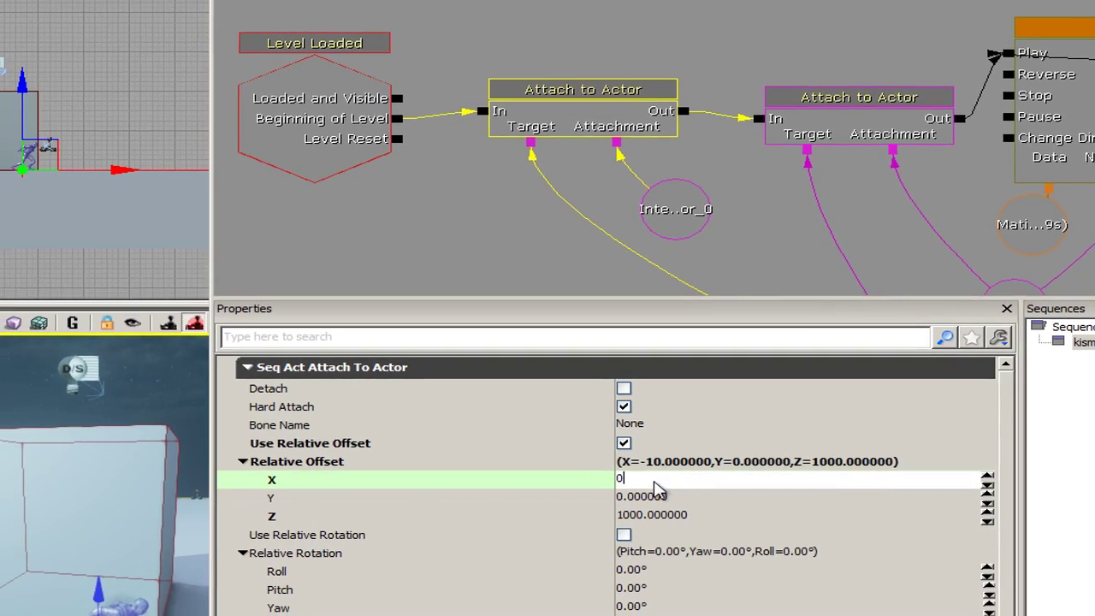
pyautogui.click(652, 514)
pyautogui.write('0')
pyautogui.press('Return')
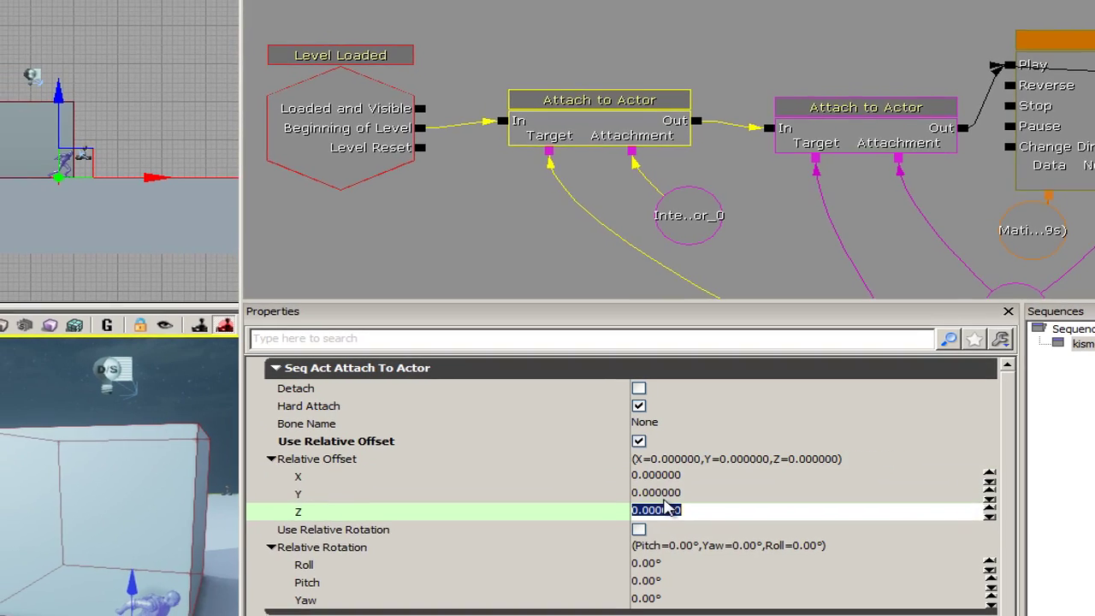
pyautogui.click(659, 2)
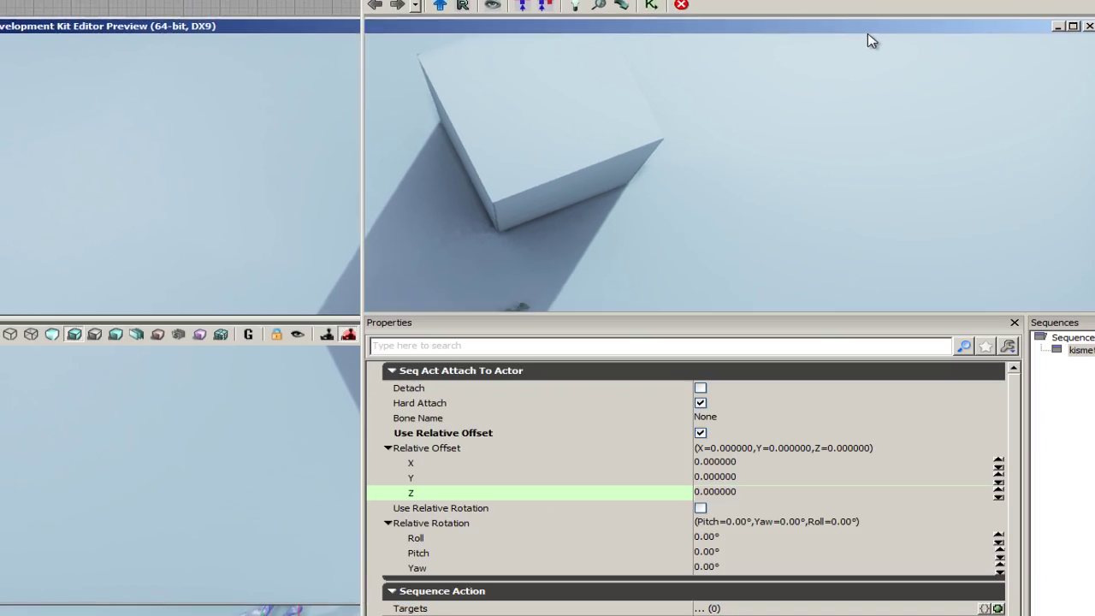
pyautogui.press('Escape')
# - Enable Use Relative Rotation on the first Attach to Actor action and play-test the level again
pyautogui.click(708, 506)
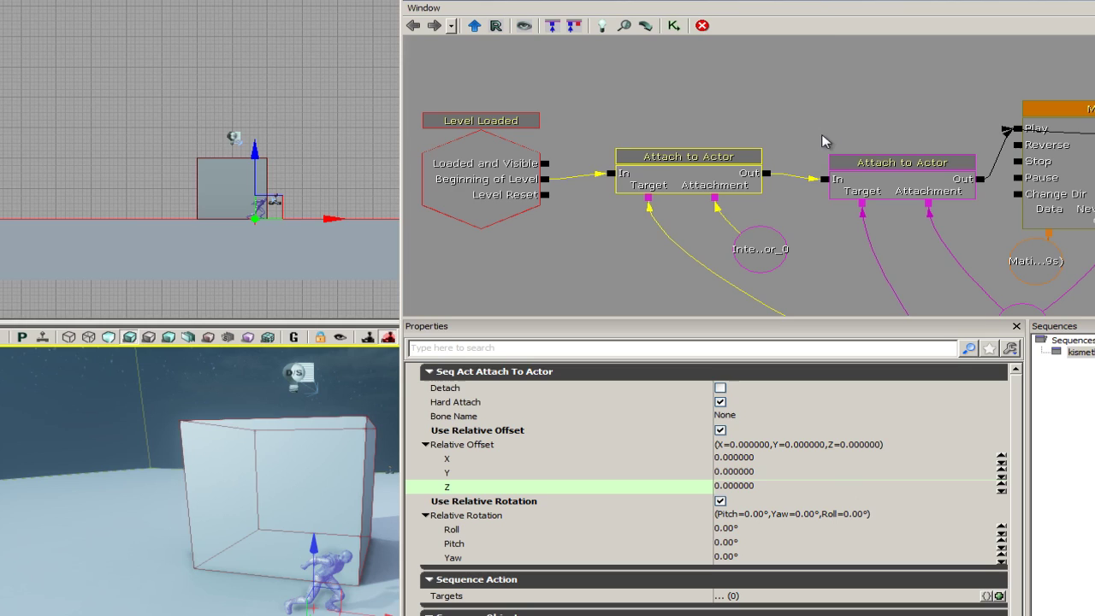
pyautogui.click(852, 2)
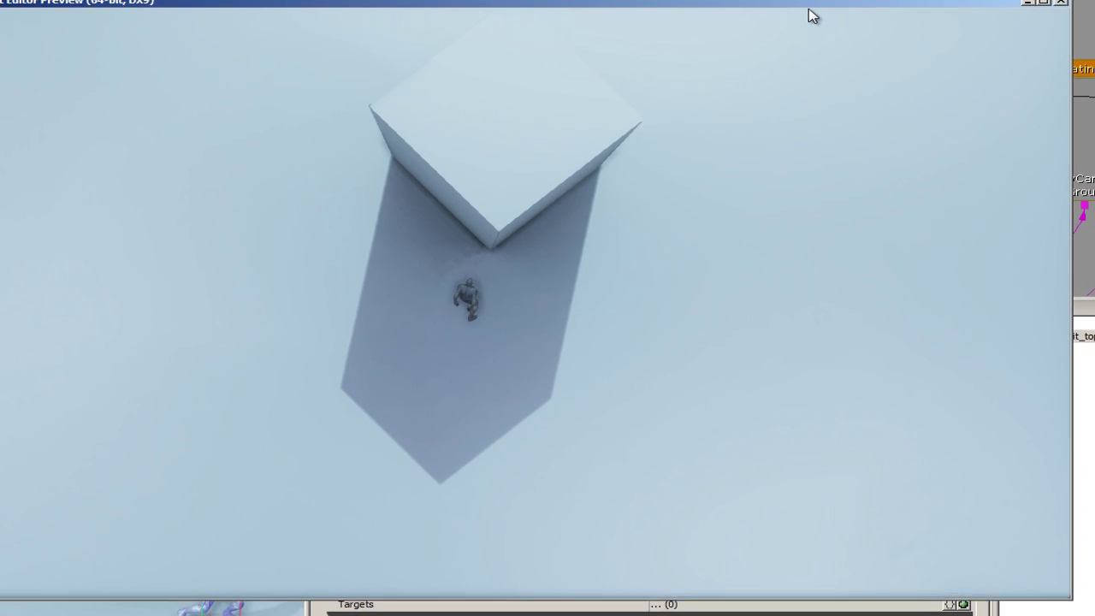
pyautogui.press('Escape')
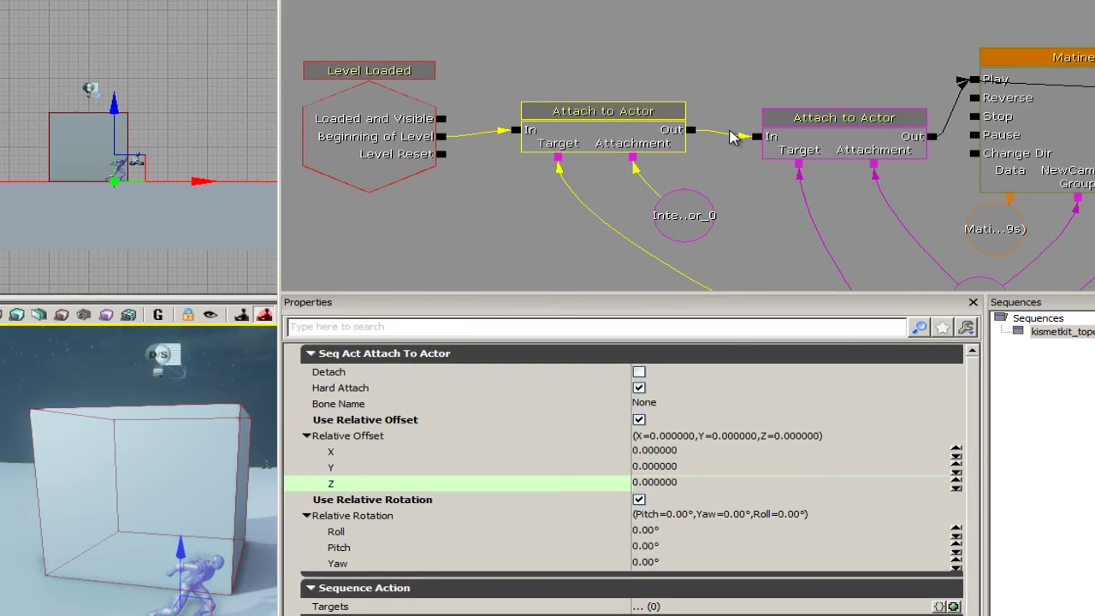
# - Enlarge the graph area above the properties and add a Key/Button Pressed event in the empty space below Level Loaded
pyautogui.scroll(-4, 666, 12)
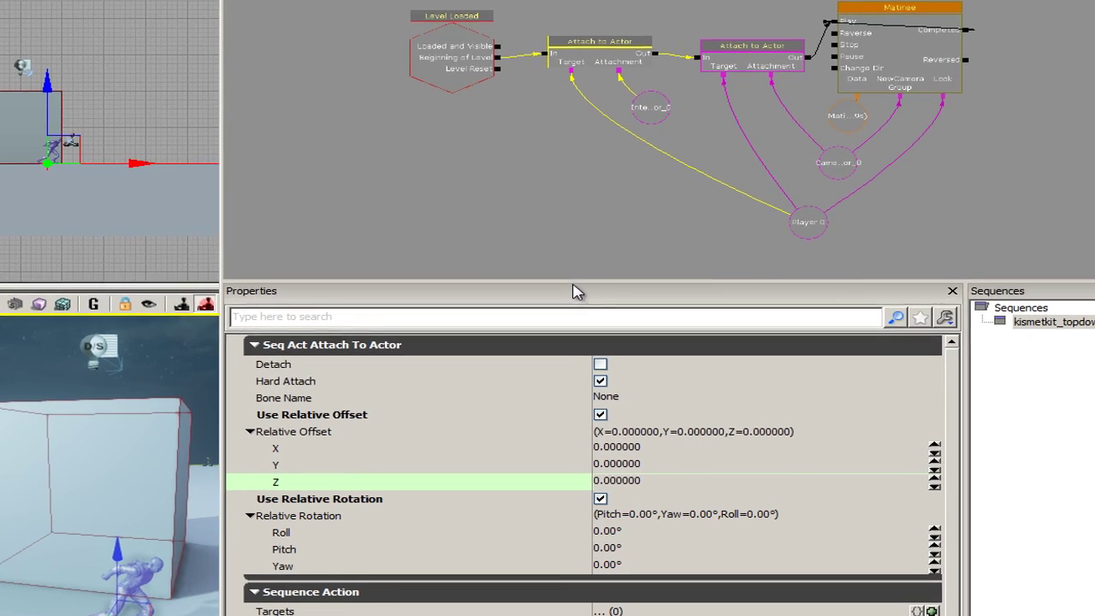
pyautogui.click(580, 272)
pyautogui.moveTo(542, 277); pyautogui.dragTo(514, 459)
pyautogui.moveTo(516, 254); pyautogui.dragTo(516, 285)
pyautogui.scroll(3, 510, 286)
pyautogui.moveTo(500, 248); pyautogui.dragTo(459, 325)
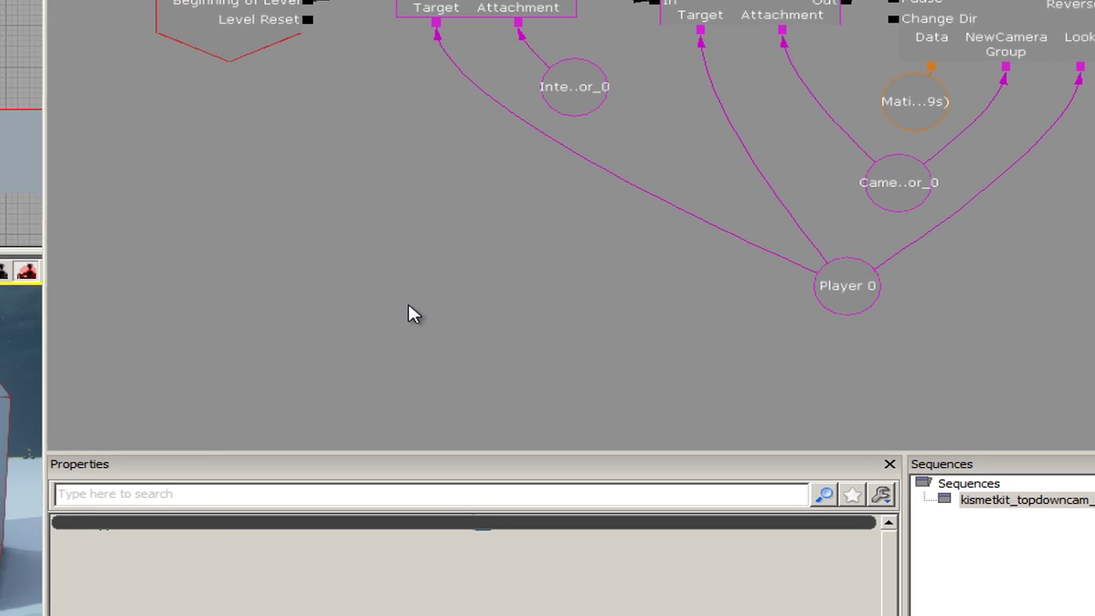
pyautogui.moveTo(356, 366); pyautogui.dragTo(284, 294)
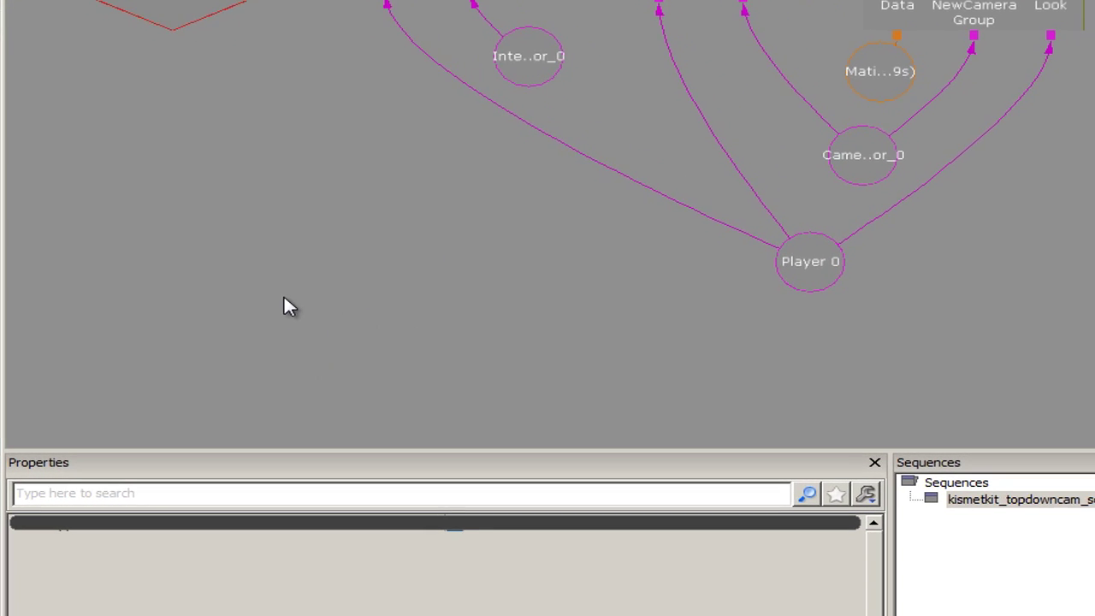
pyautogui.rightClick(238, 215)
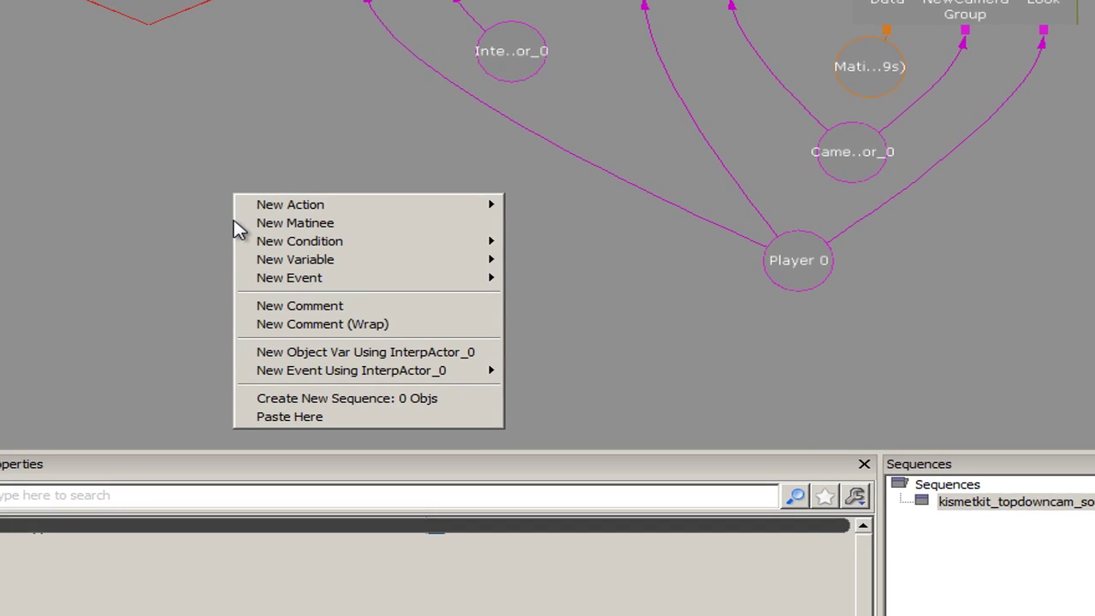
pyautogui.moveTo(398, 215)
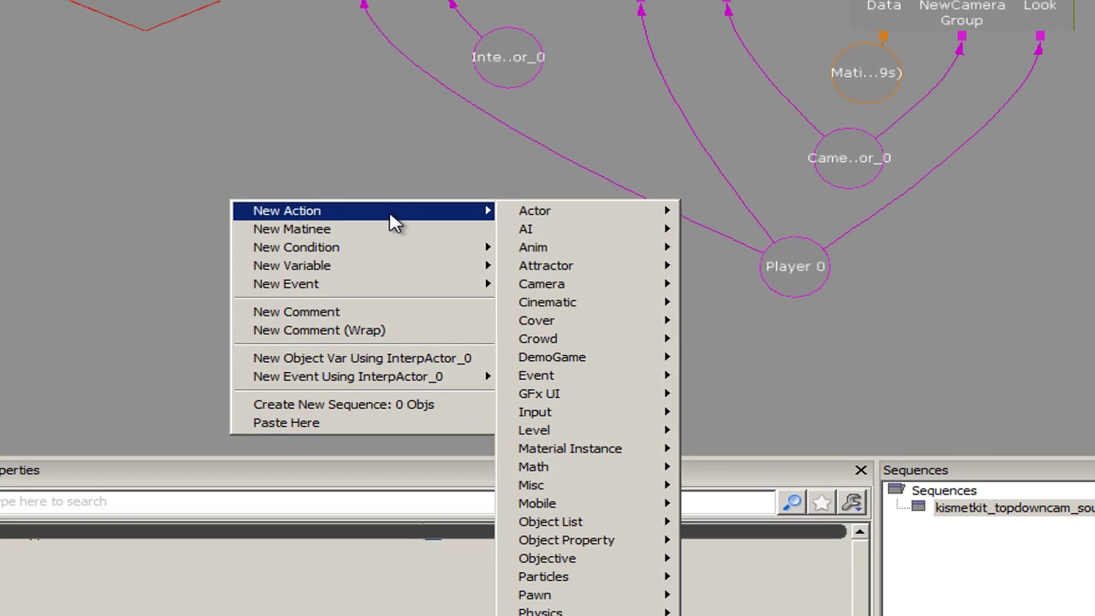
pyautogui.moveTo(401, 283)
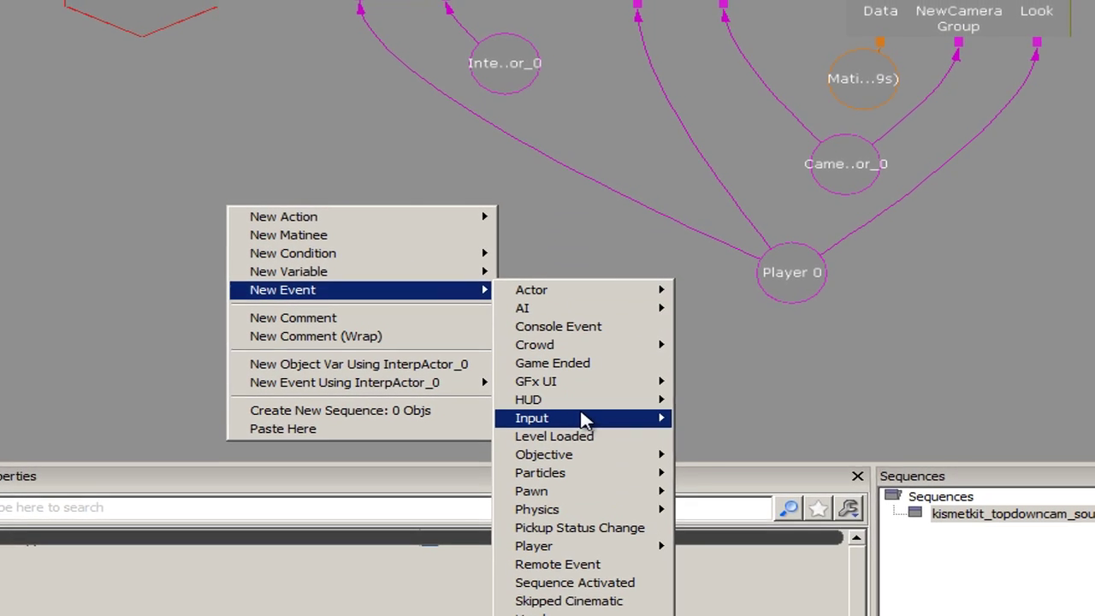
pyautogui.moveTo(586, 417)
pyautogui.click(822, 450)
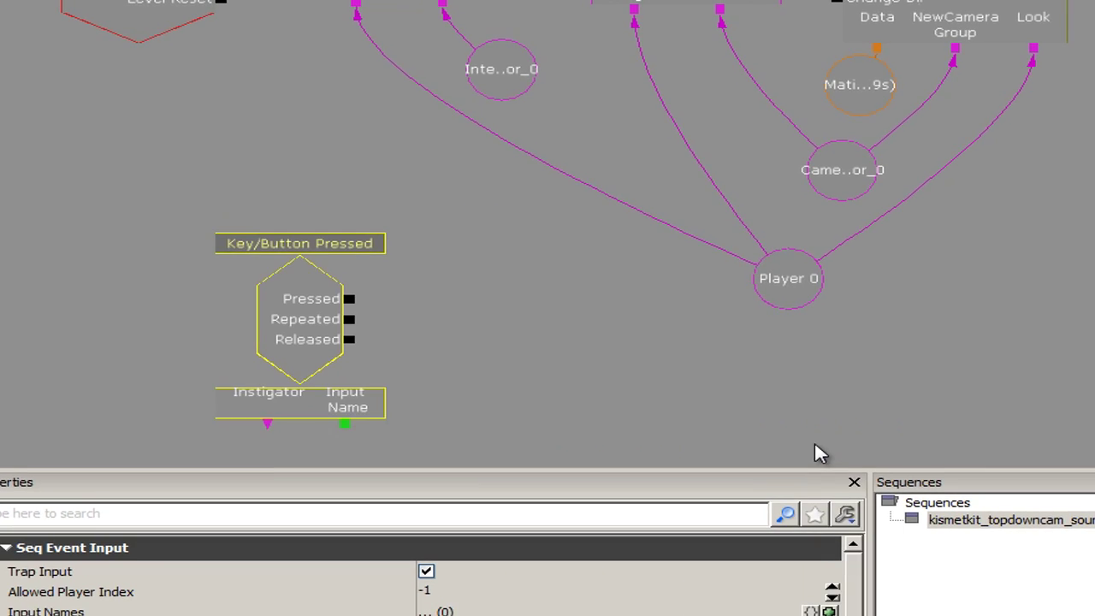
# - Duplicate the Key/Button Pressed event and place the copy directly below the original
pyautogui.moveTo(543, 325); pyautogui.dragTo(559, 284)
pyautogui.scroll(-3, 555, 282)
pyautogui.moveTo(590, 335); pyautogui.dragTo(575, 297)
pyautogui.scroll(4, 576, 231)
pyautogui.scroll(-1, 571, 293)
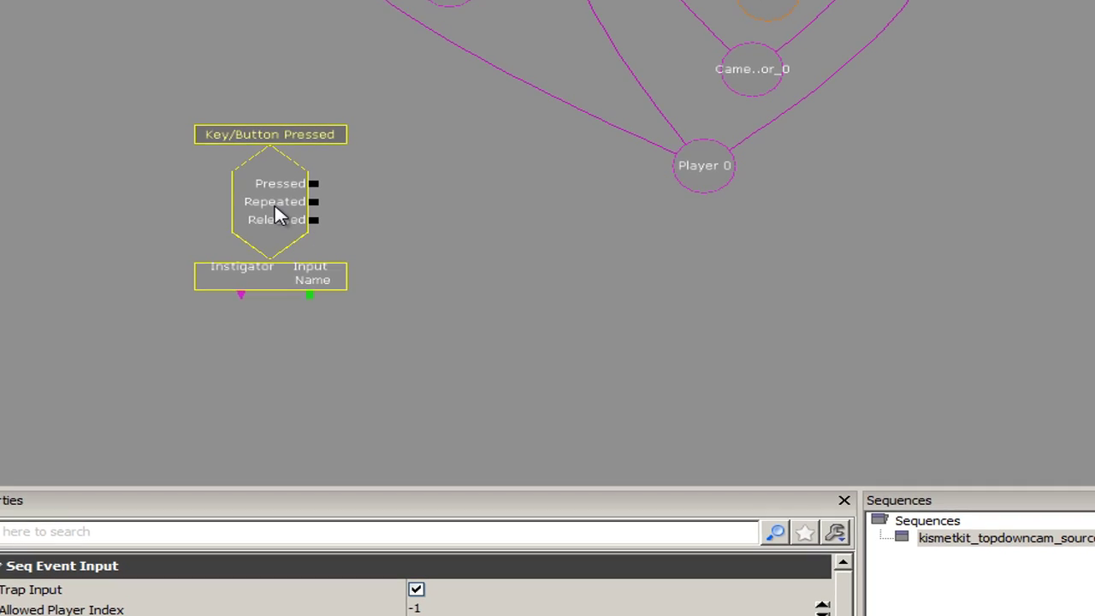
pyautogui.rightClick(257, 351)
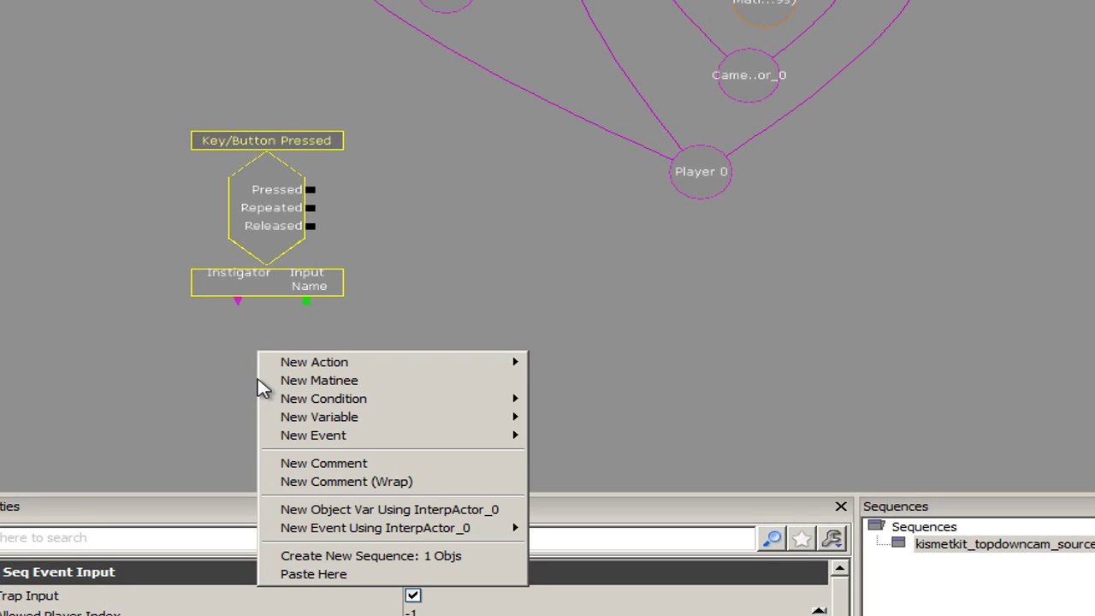
pyautogui.click(340, 581)
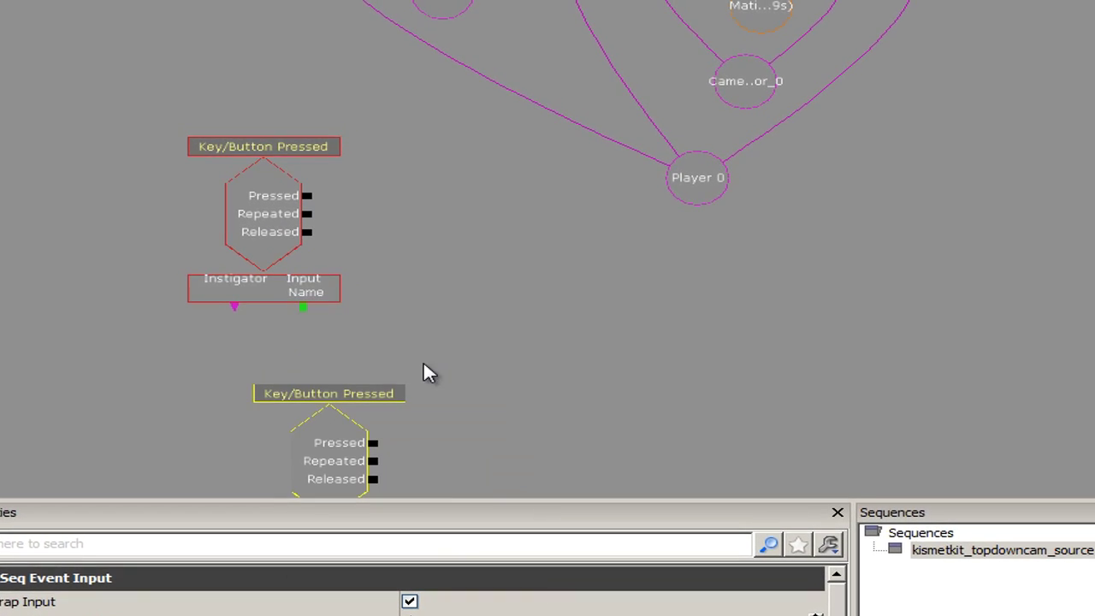
pyautogui.scroll(-1, 467, 377)
pyautogui.scroll(-3, 479, 376)
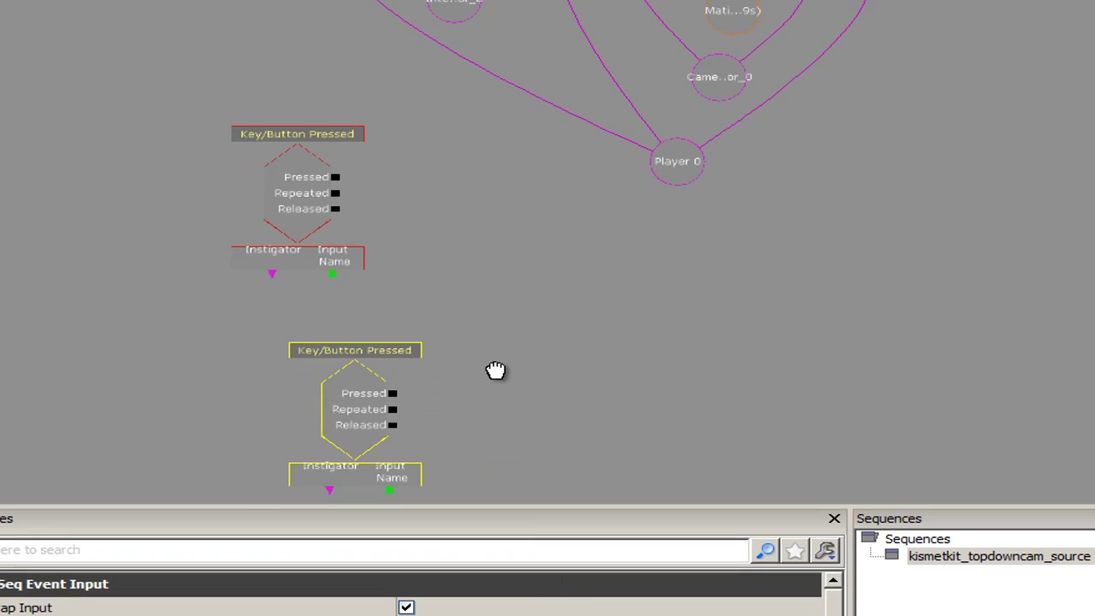
pyautogui.keyDown('ctrl'); pyautogui.moveTo(390, 405); pyautogui.dragTo(347, 376); pyautogui.keyUp('ctrl')
# - Paste a third Key/Button Pressed event and align it beneath the other two
pyautogui.moveTo(461, 395); pyautogui.dragTo(435, 311)
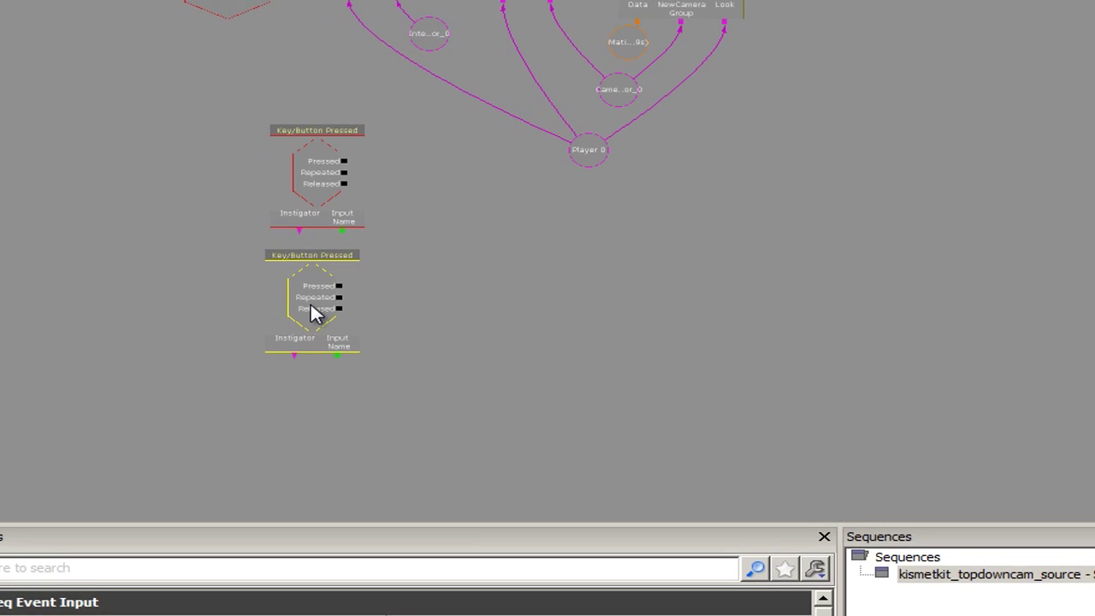
pyautogui.rightClick(318, 416)
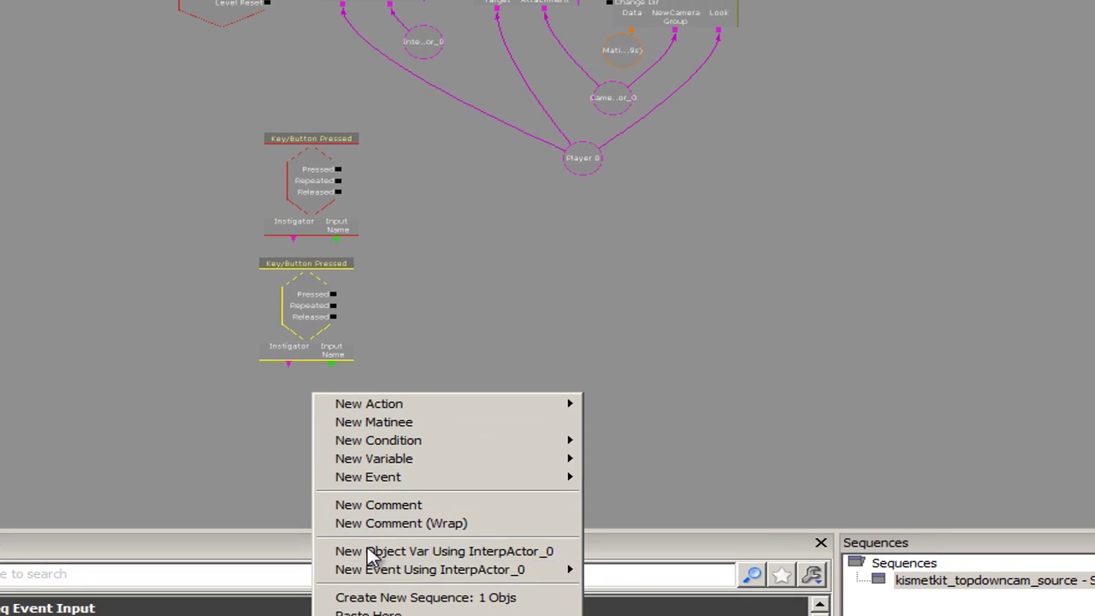
pyautogui.click(369, 612)
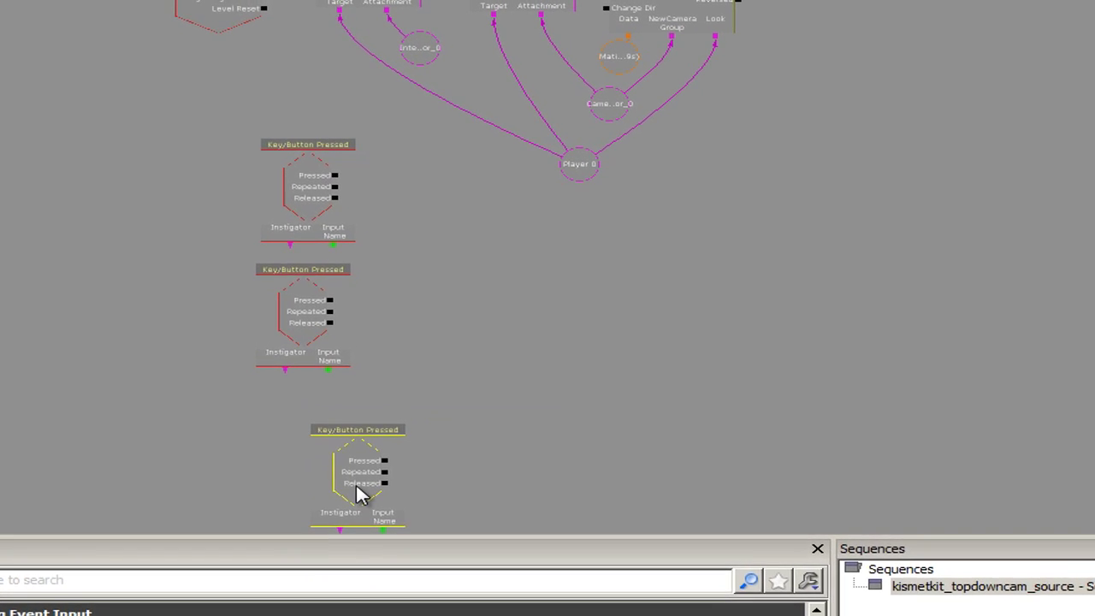
pyautogui.moveTo(349, 494); pyautogui.dragTo(243, 452)
# - Copy the Attach to Actor action that attaches the camera and paste the duplicate in the empty space below Player 0
pyautogui.scroll(3, 460, 400)
pyautogui.moveTo(417, 312); pyautogui.dragTo(461, 338)
pyautogui.scroll(-4, 471, 445)
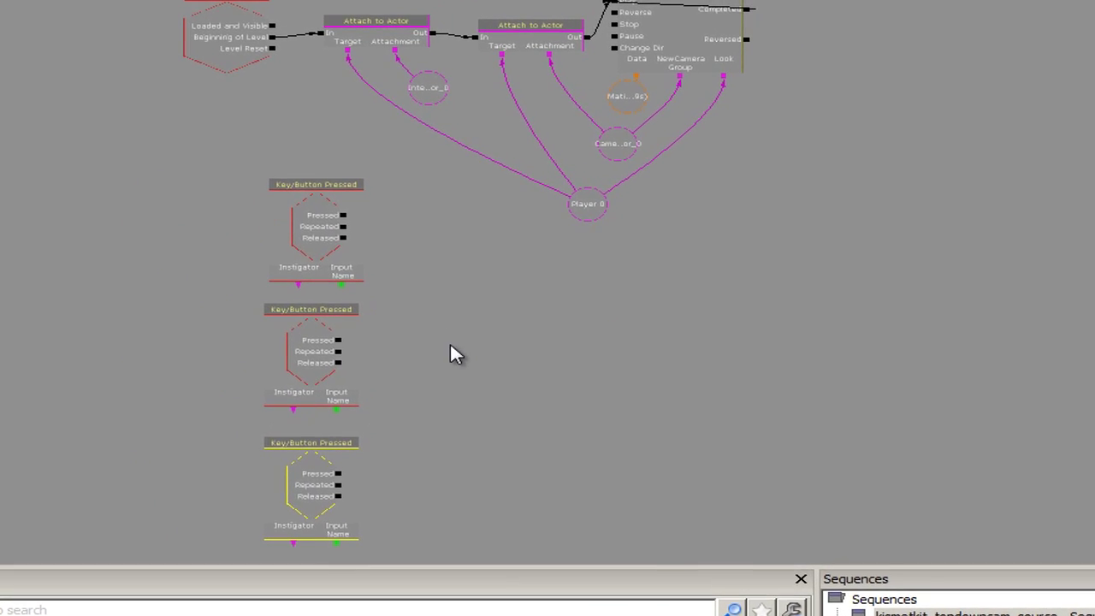
pyautogui.moveTo(419, 278); pyautogui.dragTo(445, 359)
pyautogui.scroll(3, 432, 272)
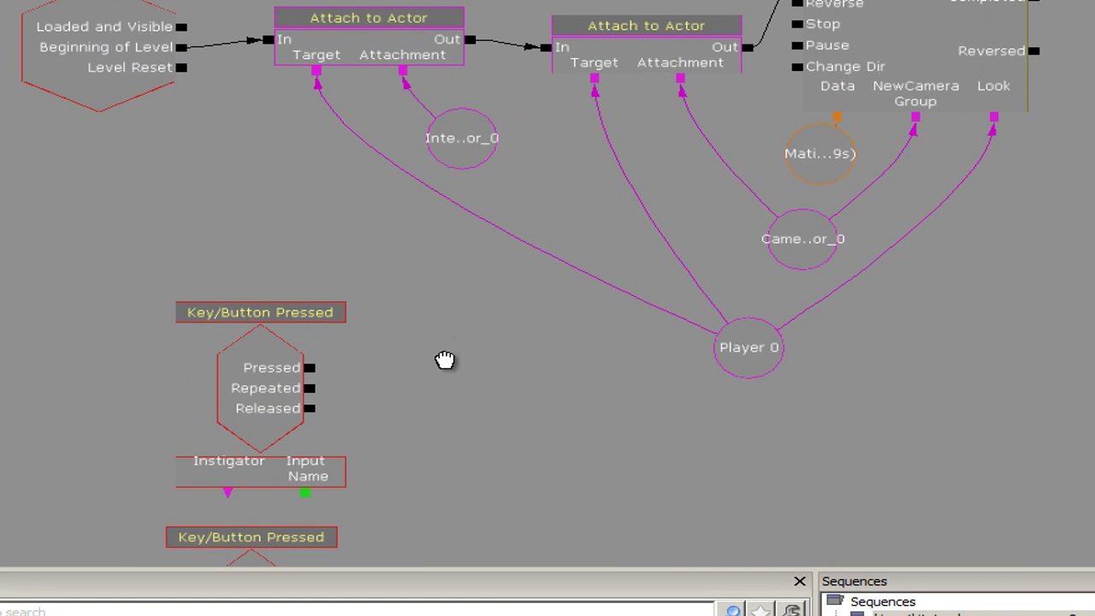
pyautogui.click(603, 60)
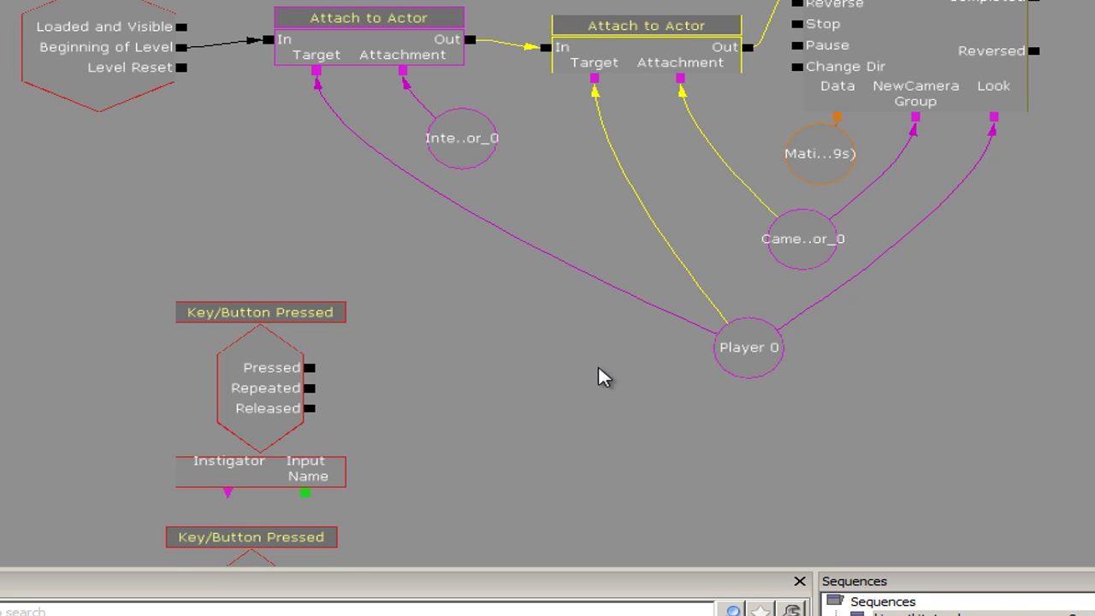
pyautogui.moveTo(599, 370); pyautogui.dragTo(563, 321)
pyautogui.scroll(-3, 561, 321)
pyautogui.scroll(2, 582, 364)
pyautogui.scroll(-3, 573, 358)
pyautogui.scroll(2, 574, 362)
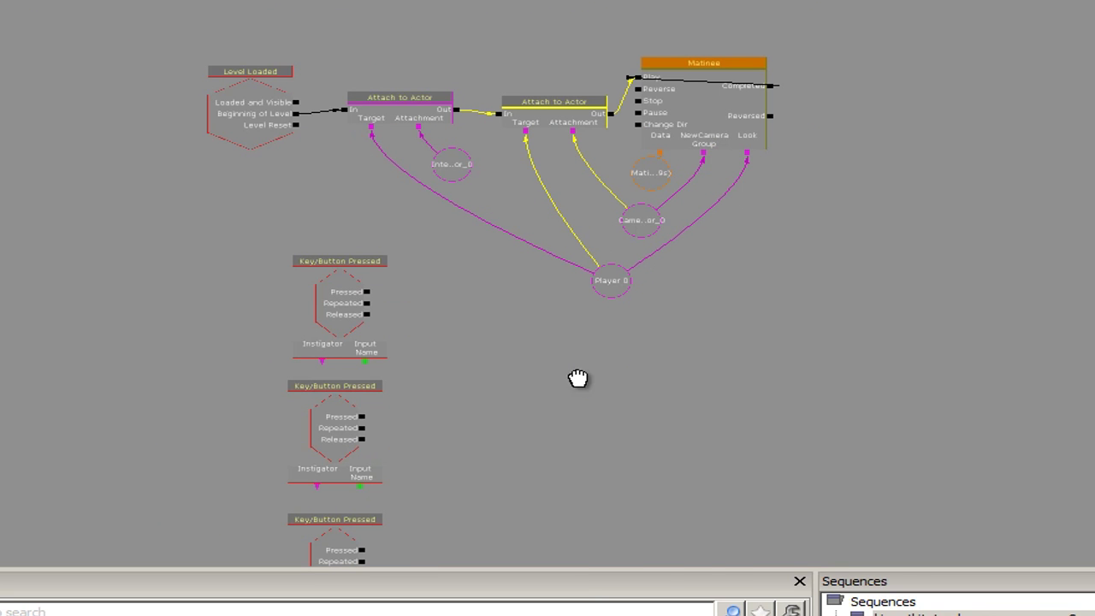
pyautogui.rightClick(582, 379)
pyautogui.moveTo(596, 392)
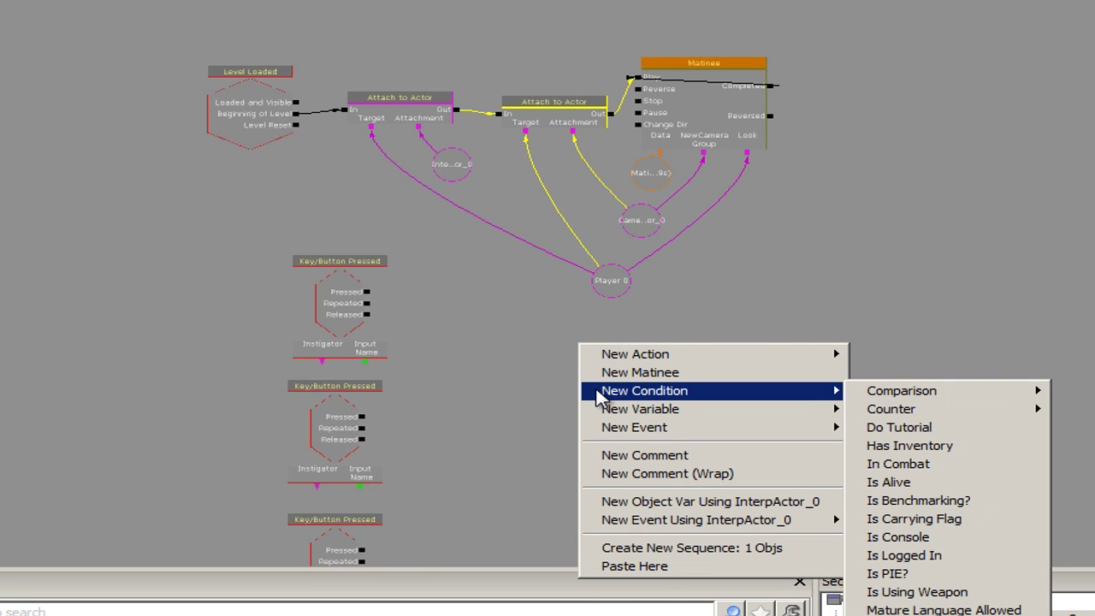
pyautogui.click(659, 566)
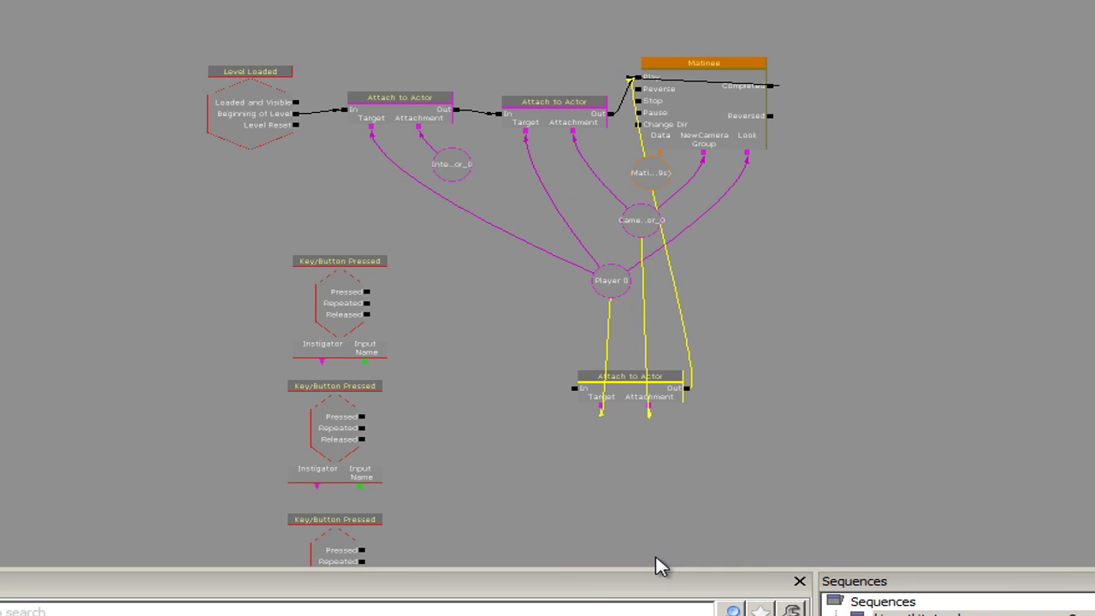
# - Break the output link from the pasted Attach to Actor action to the Matinee
pyautogui.rightClick(630, 404)
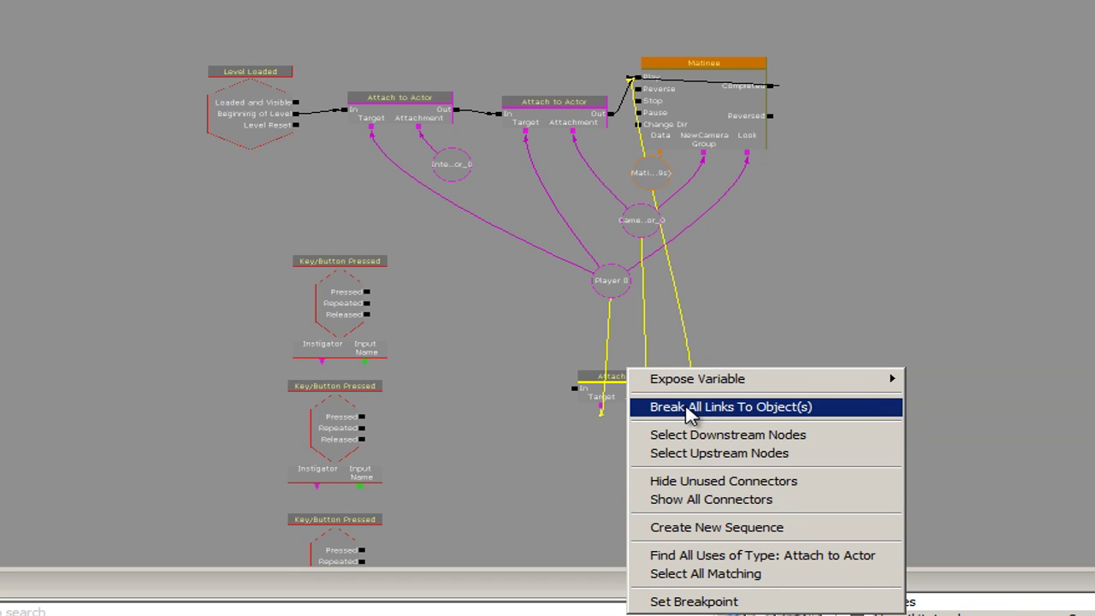
pyautogui.click(501, 351)
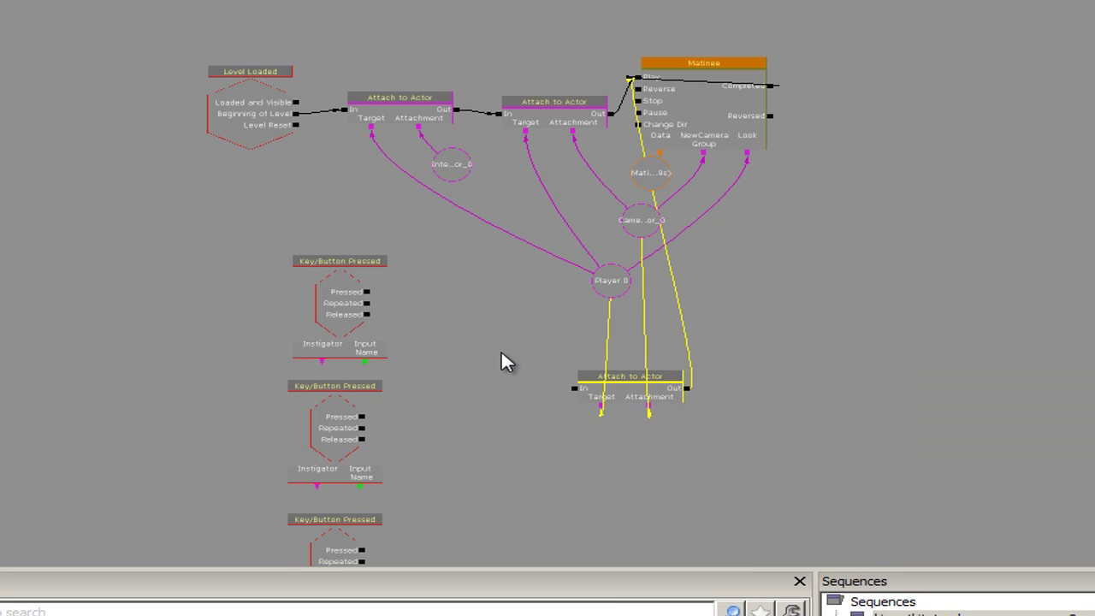
pyautogui.rightClick(688, 390)
pyautogui.click(711, 377)
pyautogui.moveTo(708, 382); pyautogui.dragTo(655, 286)
pyautogui.moveTo(571, 308); pyautogui.dragTo(569, 308)
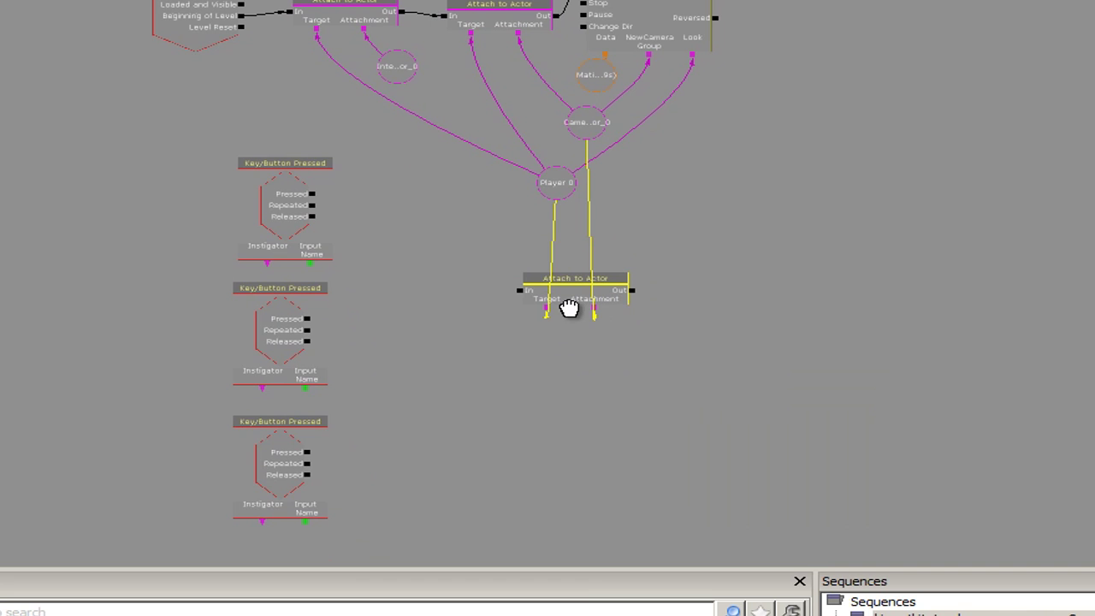
# - Paste another copy of the Attach to Actor action below the first copy and line the two up
pyautogui.rightClick(541, 415)
pyautogui.click(567, 596)
pyautogui.moveTo(605, 409); pyautogui.dragTo(581, 431)
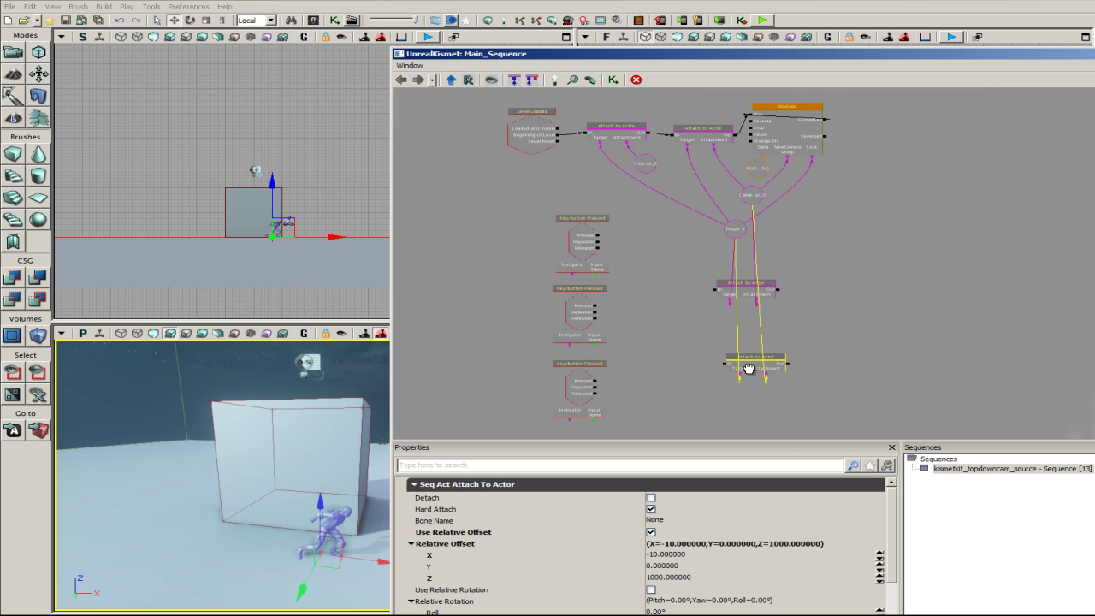
pyautogui.moveTo(749, 369)
pyautogui.mouseDown()
pyautogui.moveTo(769, 352)
pyautogui.moveTo(745, 364)
pyautogui.mouseUp()
pyautogui.click(765, 276)
pyautogui.keyDown('ctrl'); pyautogui.moveTo(765, 275); pyautogui.dragTo(762, 300); pyautogui.keyUp('ctrl')
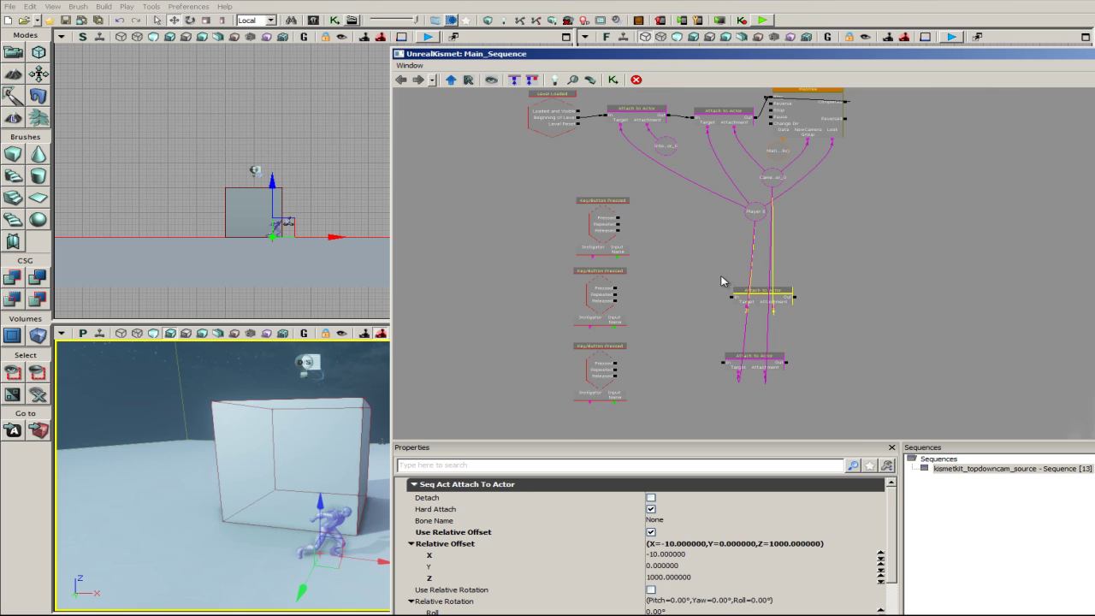
# - Wire the first key event's Pressed and Repeated outputs to the original camera Attach to Actor and tuck the InterpActor variable under its action
pyautogui.scroll(5, 721, 281)
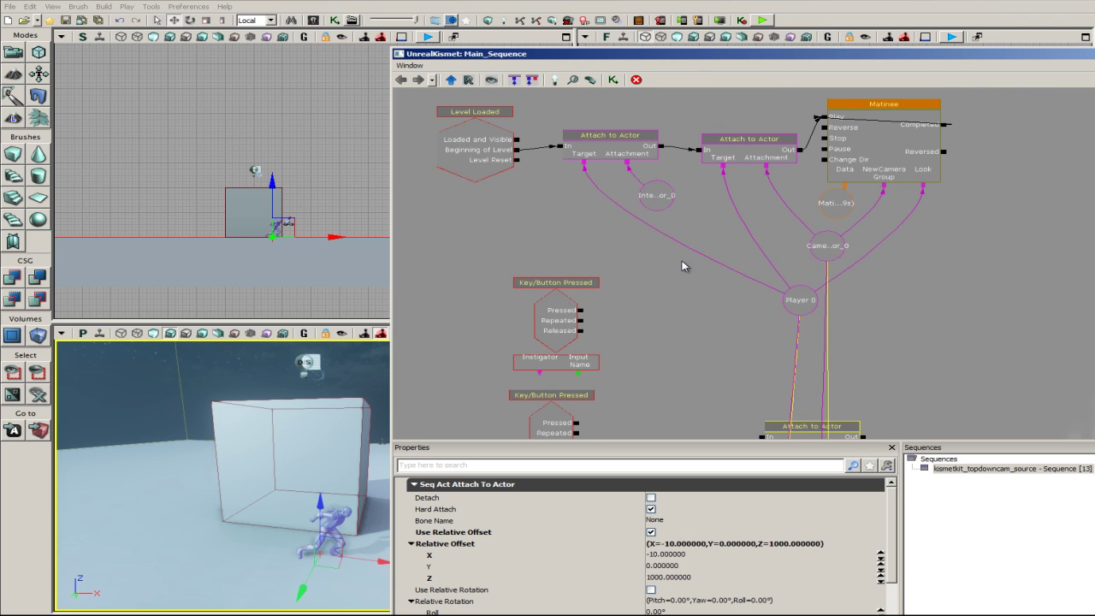
pyautogui.moveTo(581, 311); pyautogui.dragTo(697, 149)
pyautogui.click(648, 194)
pyautogui.moveTo(648, 194); pyautogui.dragTo(622, 186)
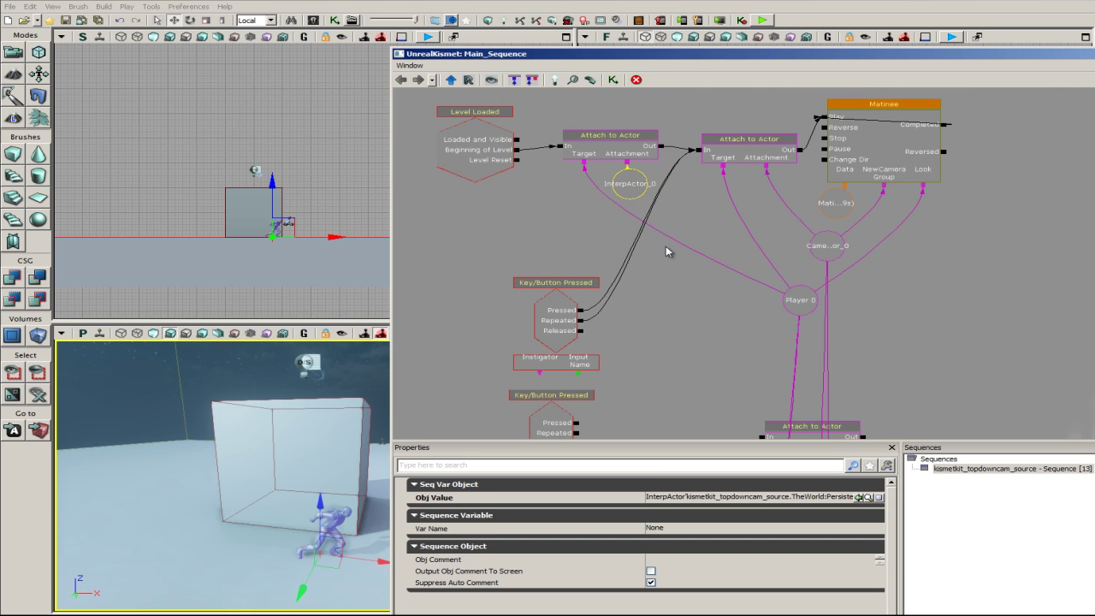
# - Wire the Pressed and Repeated outputs of the second and third key events to the upper and lower Attach to Actor copies respectively
pyautogui.moveTo(666, 245); pyautogui.dragTo(659, 208)
pyautogui.scroll(-4, 714, 281)
pyautogui.moveTo(702, 315); pyautogui.dragTo(675, 235)
pyautogui.scroll(4, 671, 262)
pyautogui.scroll(2, 651, 322)
pyautogui.moveTo(538, 258)
pyautogui.mouseDown()
pyautogui.moveTo(746, 274)
pyautogui.moveTo(606, 274)
pyautogui.moveTo(747, 275)
pyautogui.mouseUp()
pyautogui.moveTo(587, 399); pyautogui.dragTo(738, 348)
pyautogui.moveTo(545, 362); pyautogui.dragTo(739, 349)
pyautogui.moveTo(662, 281); pyautogui.dragTo(691, 367)
pyautogui.moveTo(630, 197); pyautogui.dragTo(610, 218)
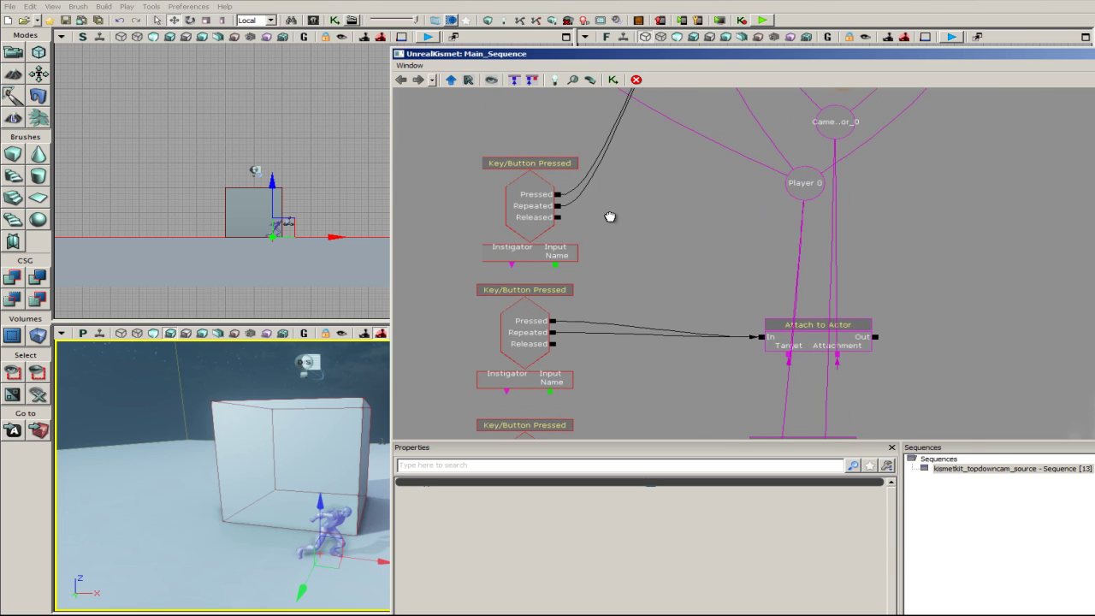
# - Add an input name to the first Key/Button Pressed event and set it to F
pyautogui.click(529, 219)
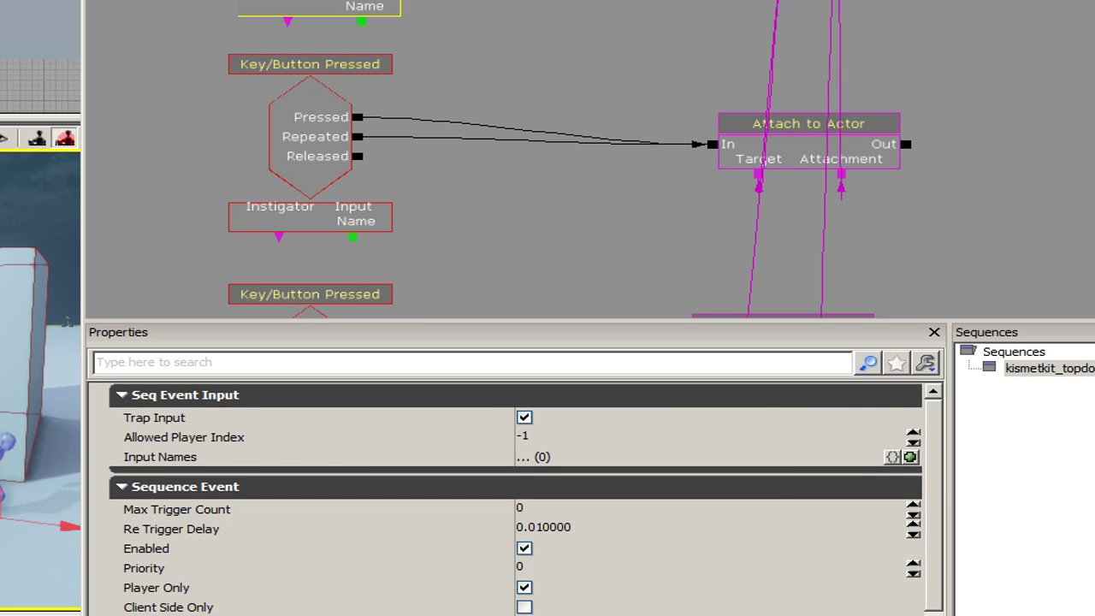
pyautogui.click(910, 457)
pyautogui.click(554, 480)
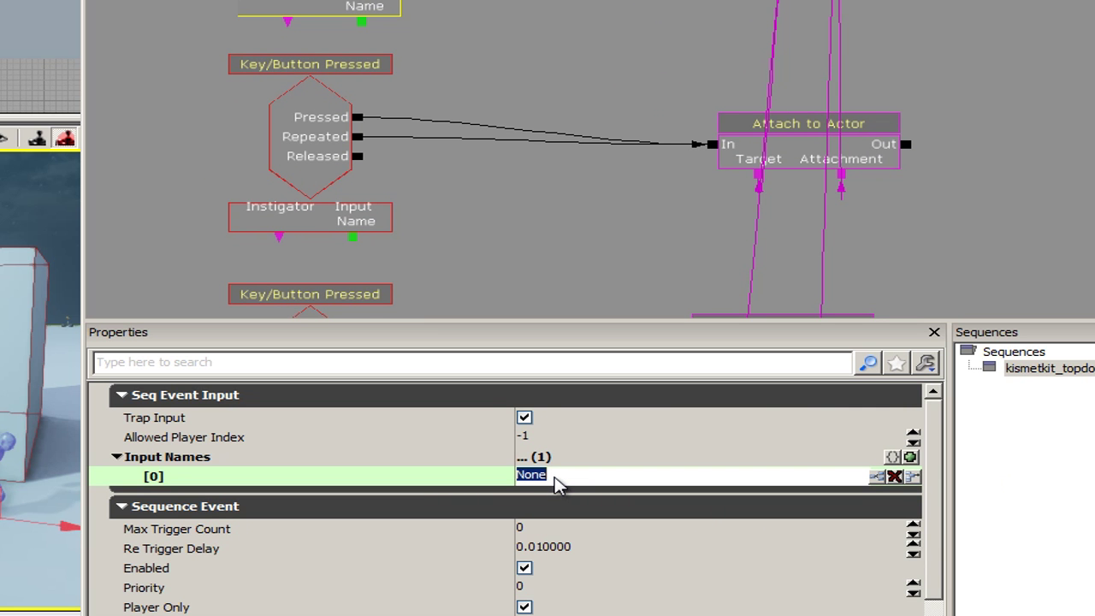
pyautogui.write('F')
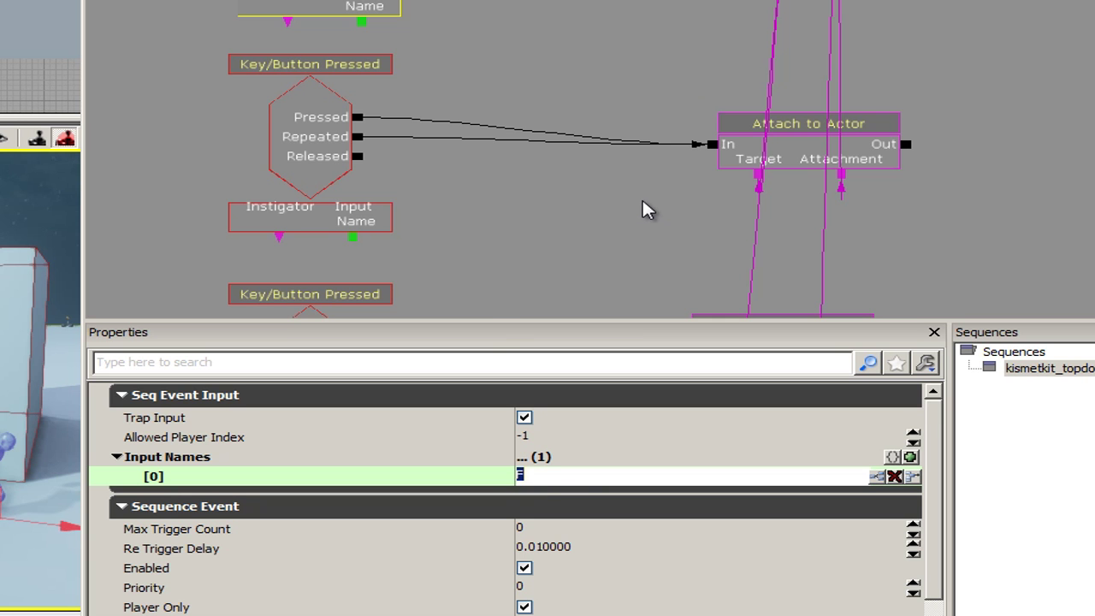
pyautogui.click(503, 213)
# - Add an input name to the second Key/Button Pressed event and set it to G
pyautogui.moveTo(503, 213); pyautogui.dragTo(531, 139)
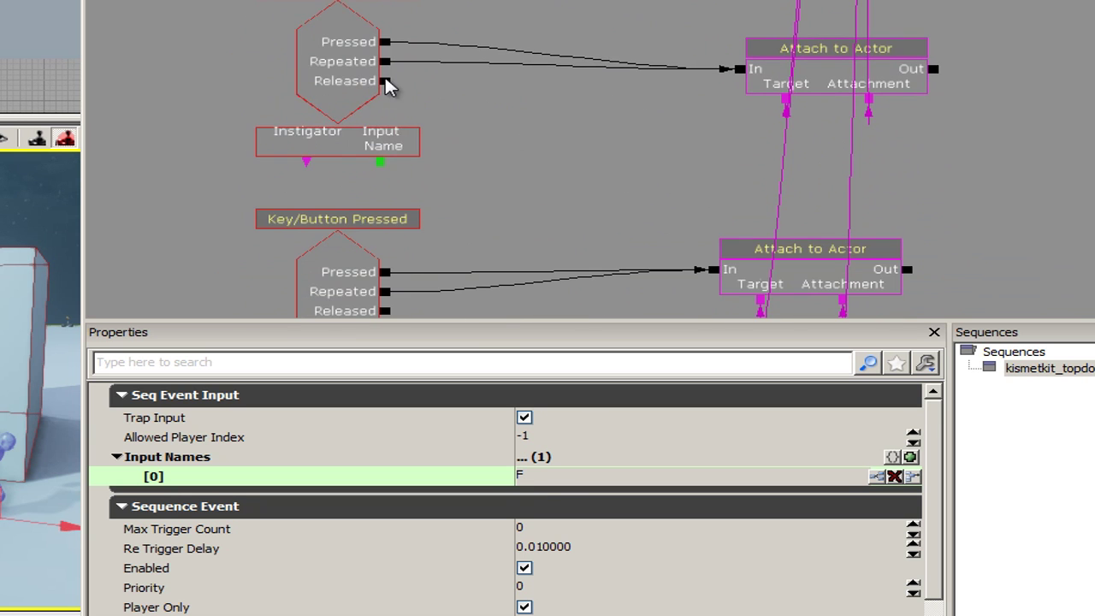
pyautogui.click(346, 69)
pyautogui.click(910, 457)
pyautogui.click(617, 477)
pyautogui.write('g')
# - Add an input name to the third Key/Button Pressed event and set it to H
pyautogui.moveTo(538, 215); pyautogui.dragTo(520, 102)
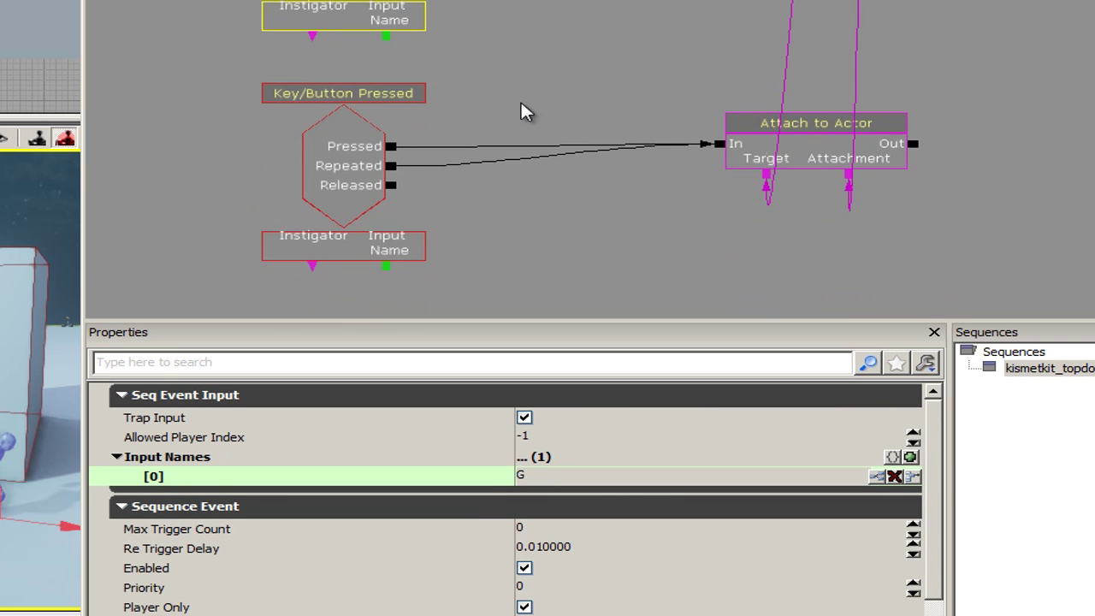
pyautogui.click(338, 175)
pyautogui.click(909, 457)
pyautogui.click(549, 477)
pyautogui.write('h')
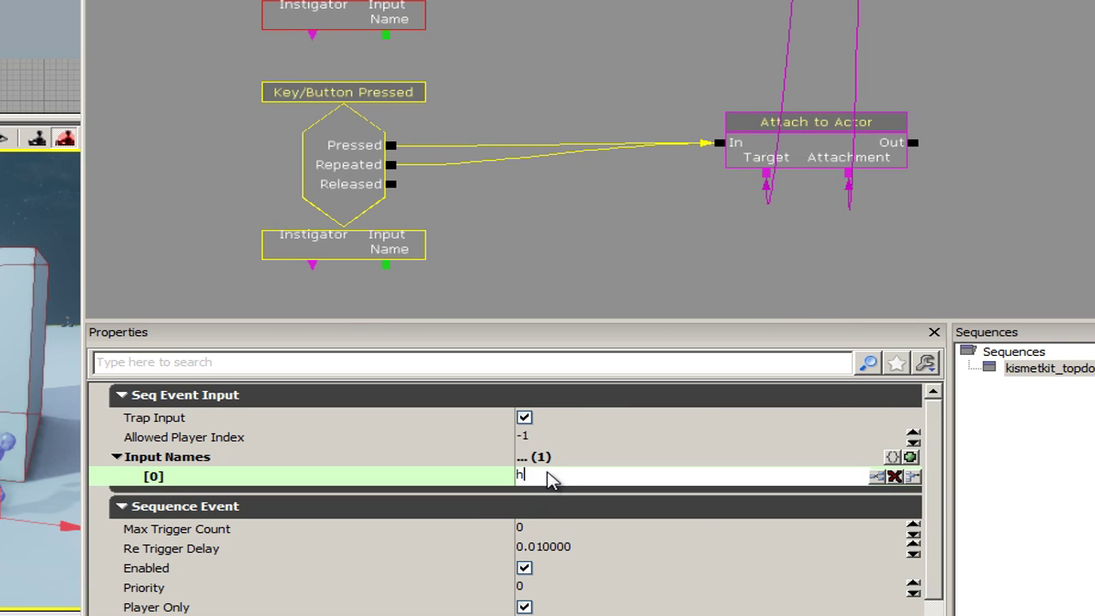
# - Enlarge the properties area and set the relative offset X to -50 on the Attach to Actor driven by the second key event
pyautogui.moveTo(688, 376); pyautogui.dragTo(671, 420)
pyautogui.scroll(-2, 698, 335)
pyautogui.moveTo(699, 338); pyautogui.dragTo(678, 290)
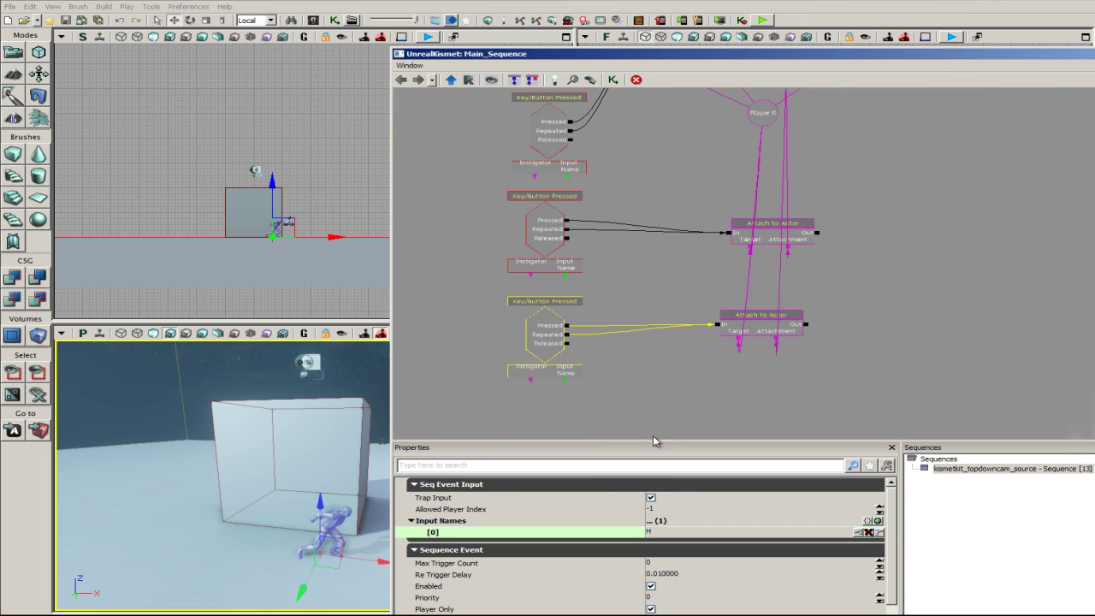
pyautogui.moveTo(650, 441); pyautogui.dragTo(653, 359)
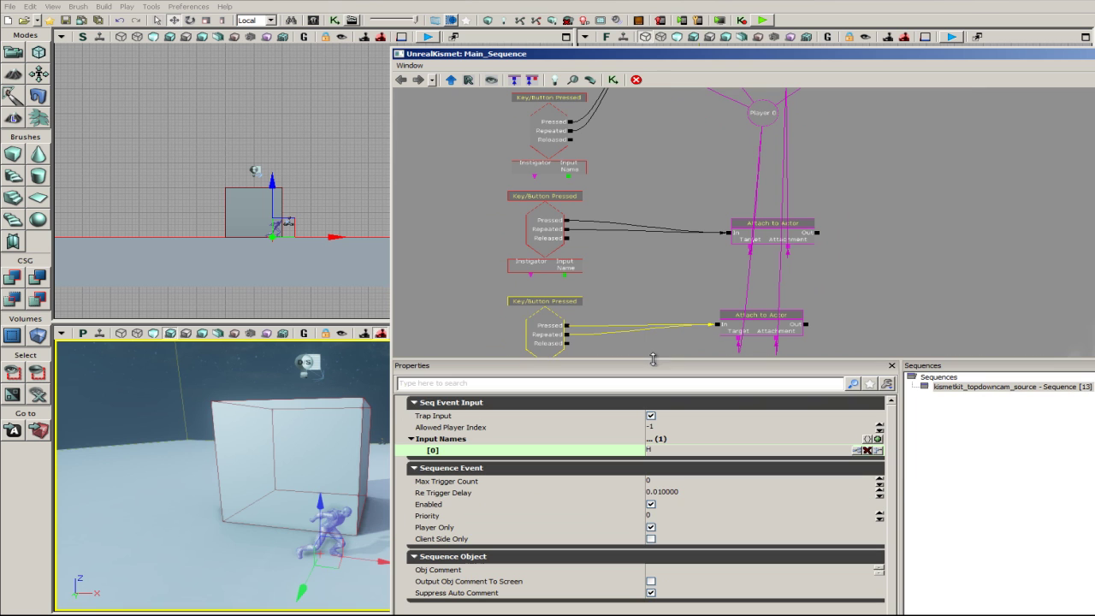
pyautogui.moveTo(682, 292); pyautogui.dragTo(653, 216)
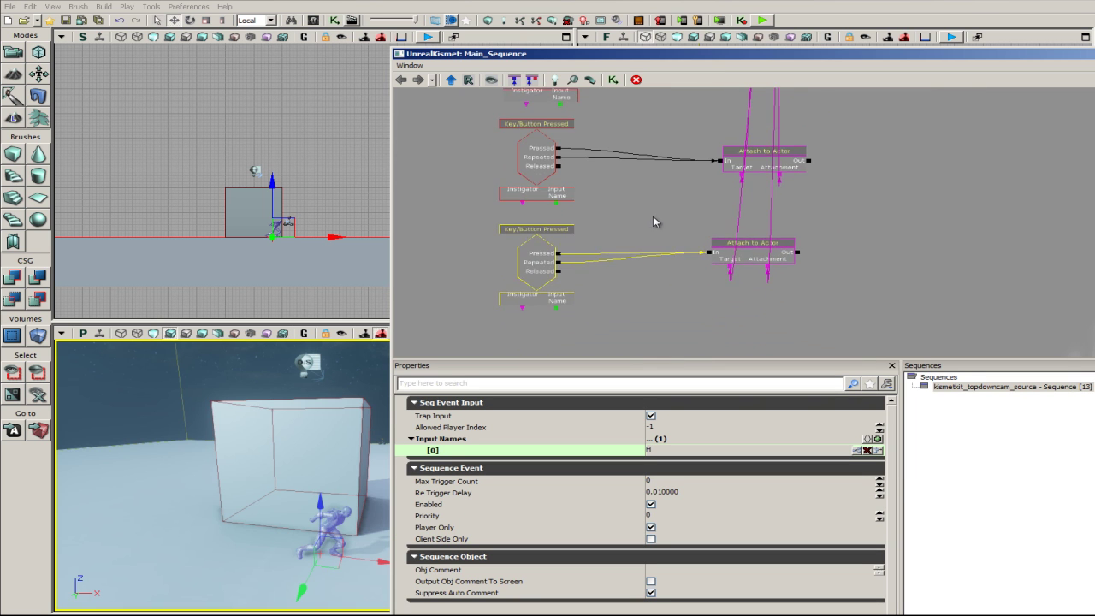
pyautogui.scroll(2, 654, 215)
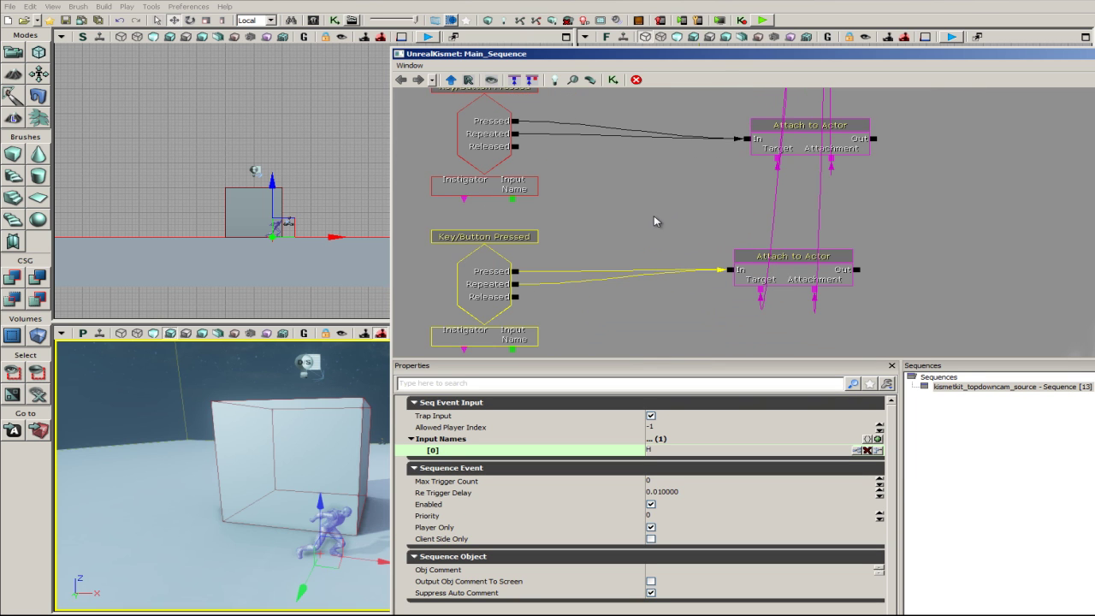
pyautogui.click(813, 147)
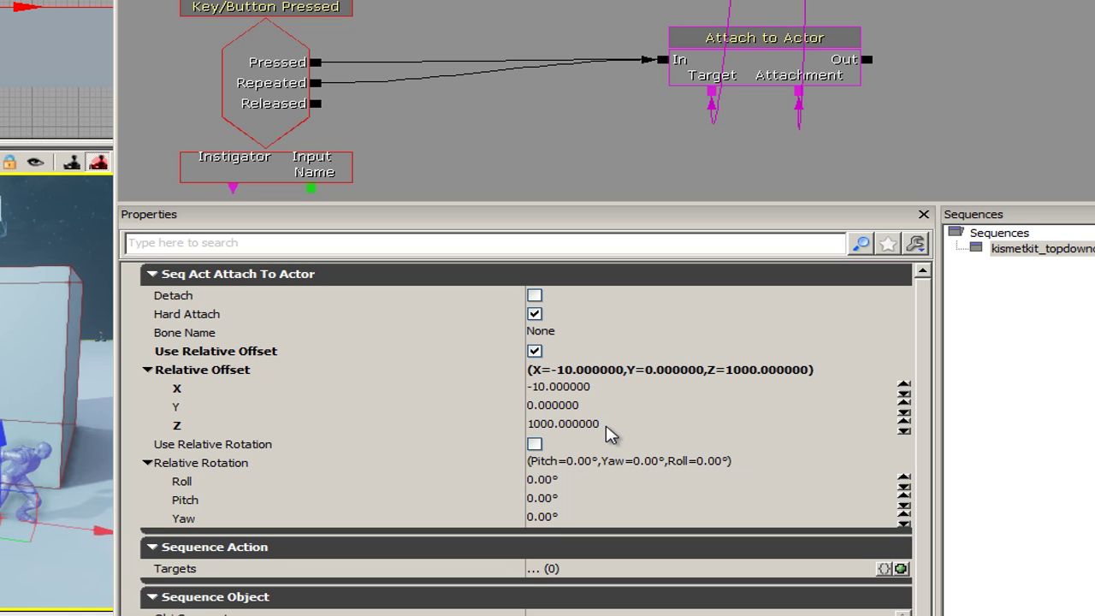
pyautogui.click(597, 392)
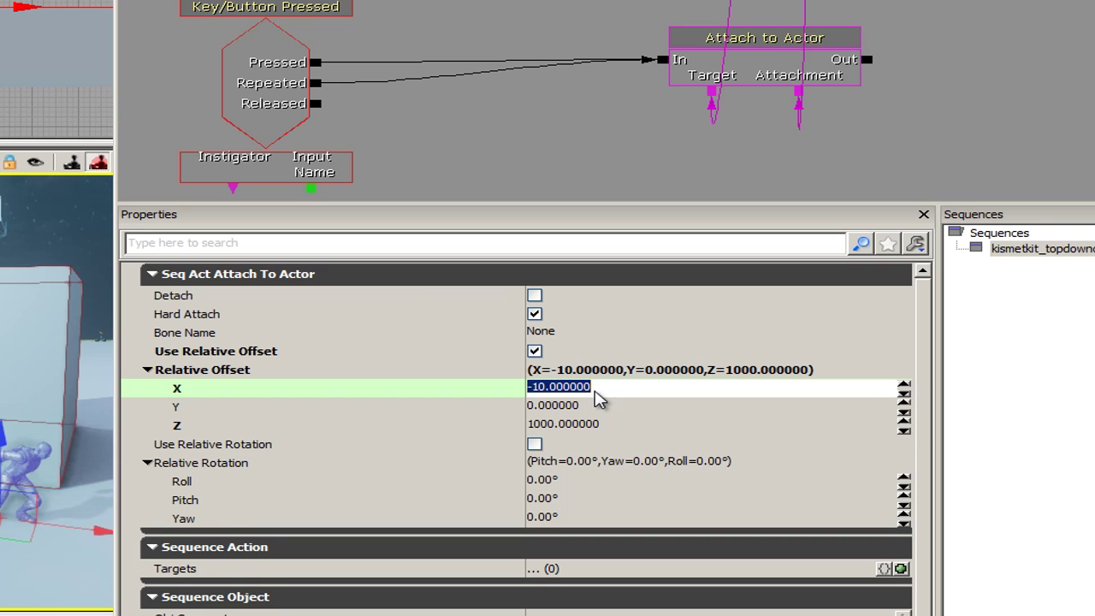
pyautogui.write('-50')
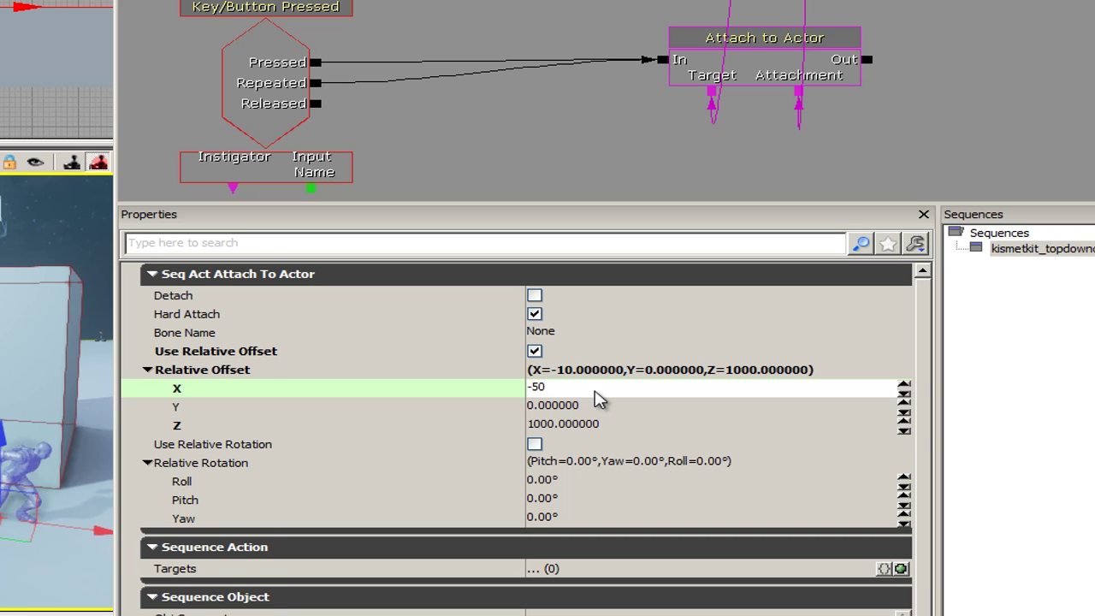
pyautogui.press('Return')
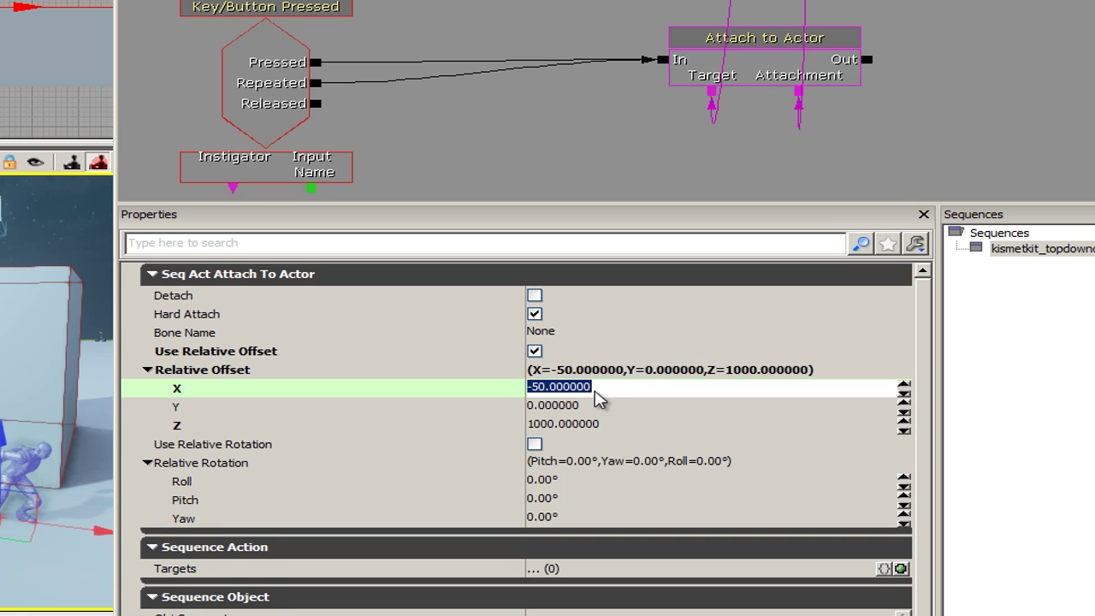
# - Try 100 as the same action's relative offset Z and settle on 50
pyautogui.click(608, 425)
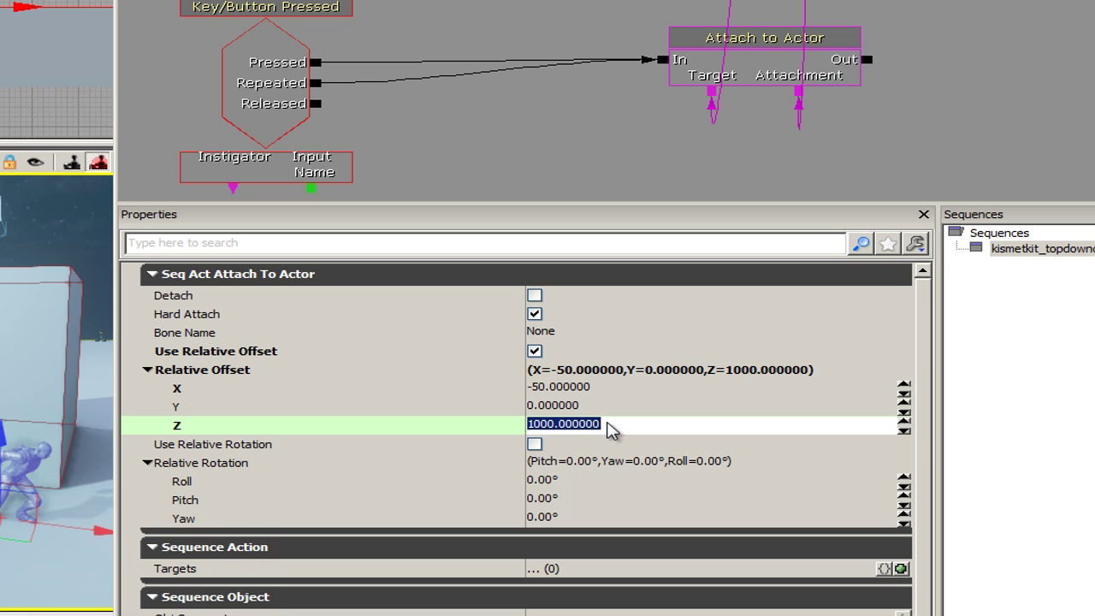
pyautogui.write('1')
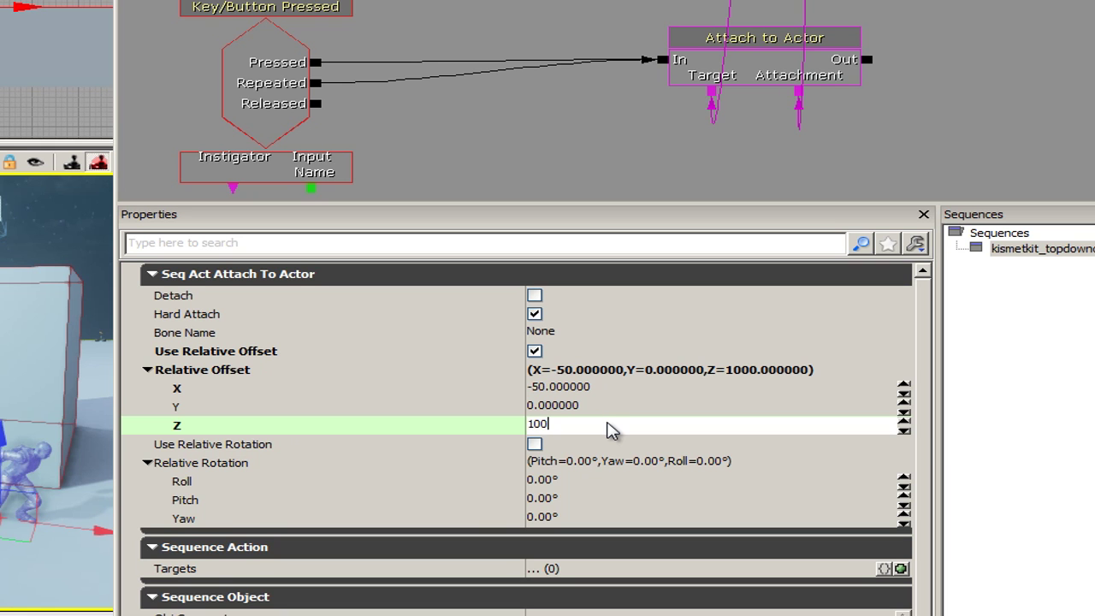
pyautogui.press('Return')
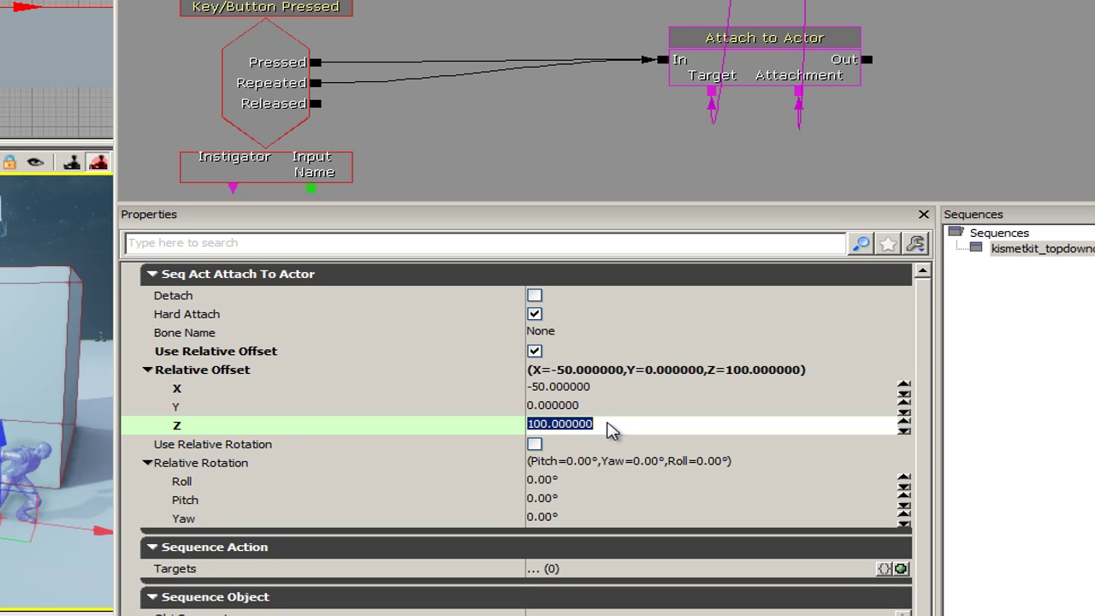
pyautogui.write('50')
pyautogui.press('Return')
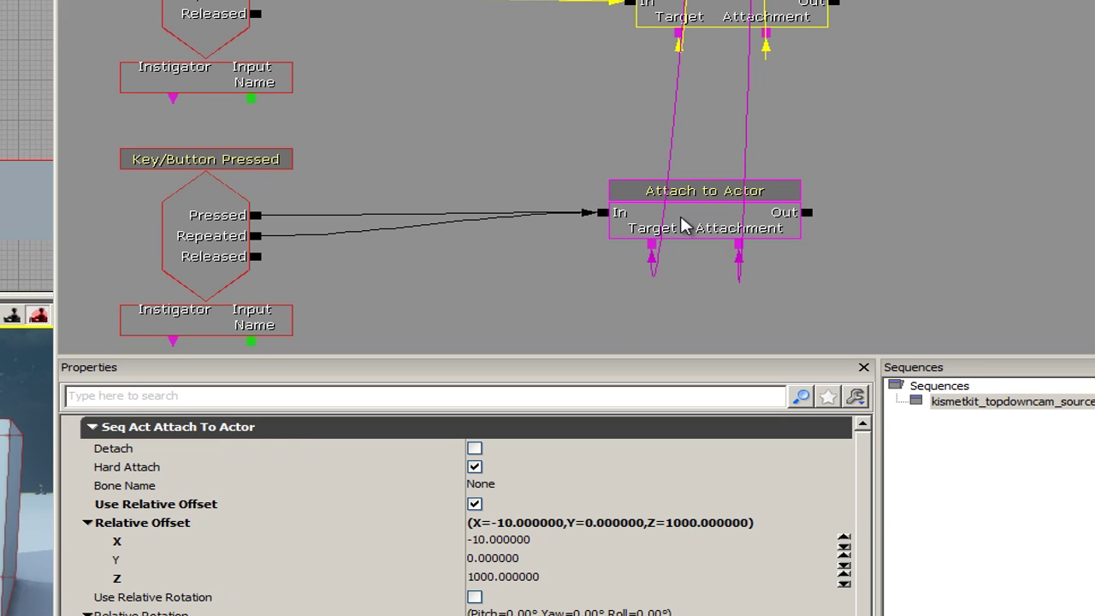
# - Comment the second key event's Attach to Actor as OverShoulder and the third key event's as Sideview
pyautogui.click(687, 225)
pyautogui.click(710, 17)
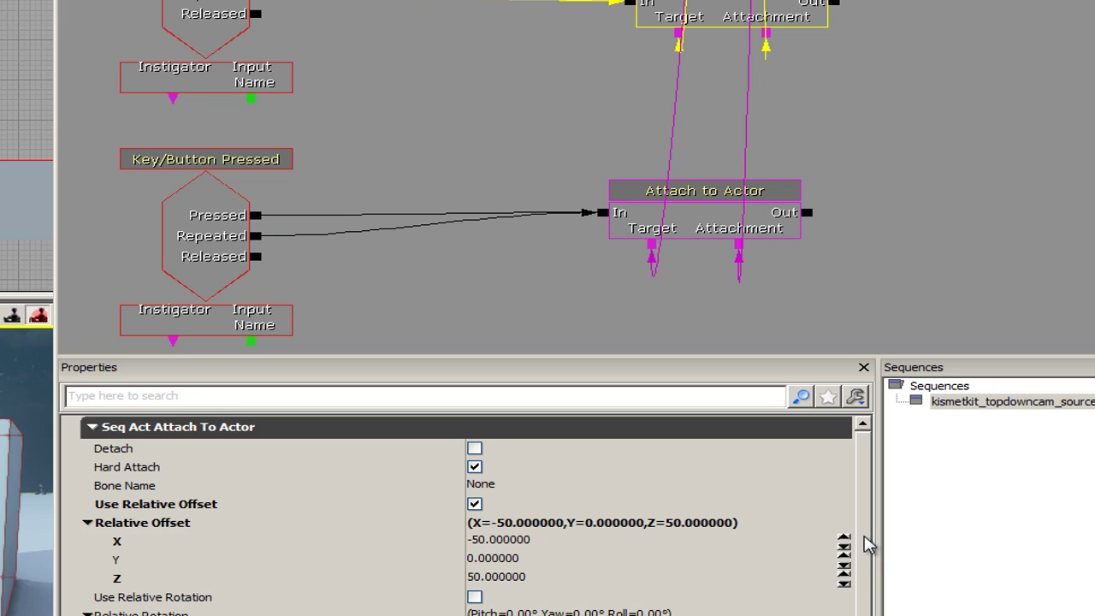
pyautogui.scroll(-1, 866, 544)
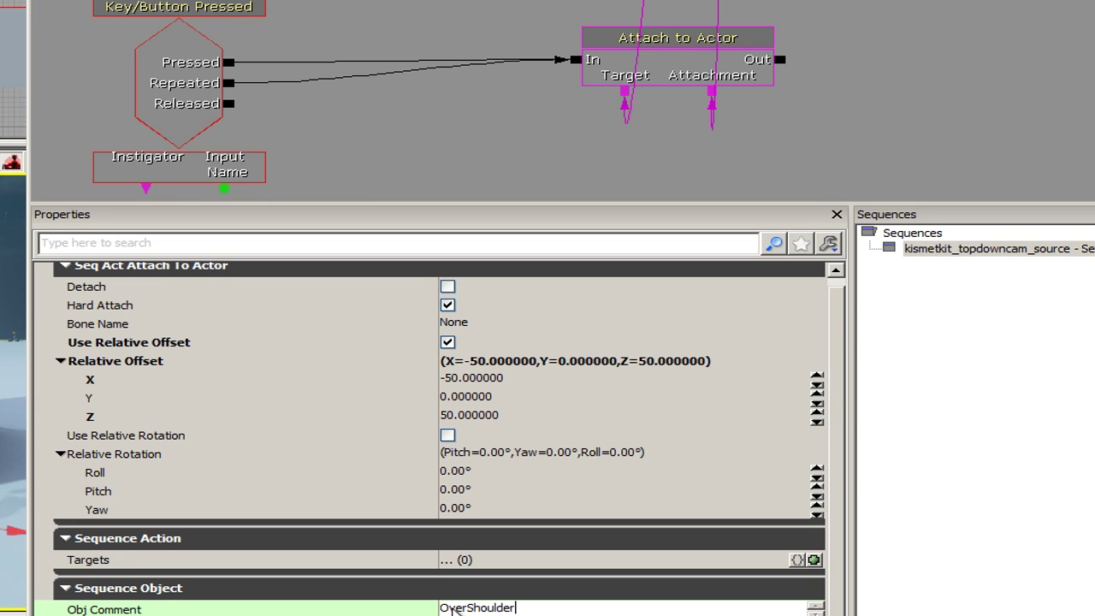
pyautogui.press('Return')
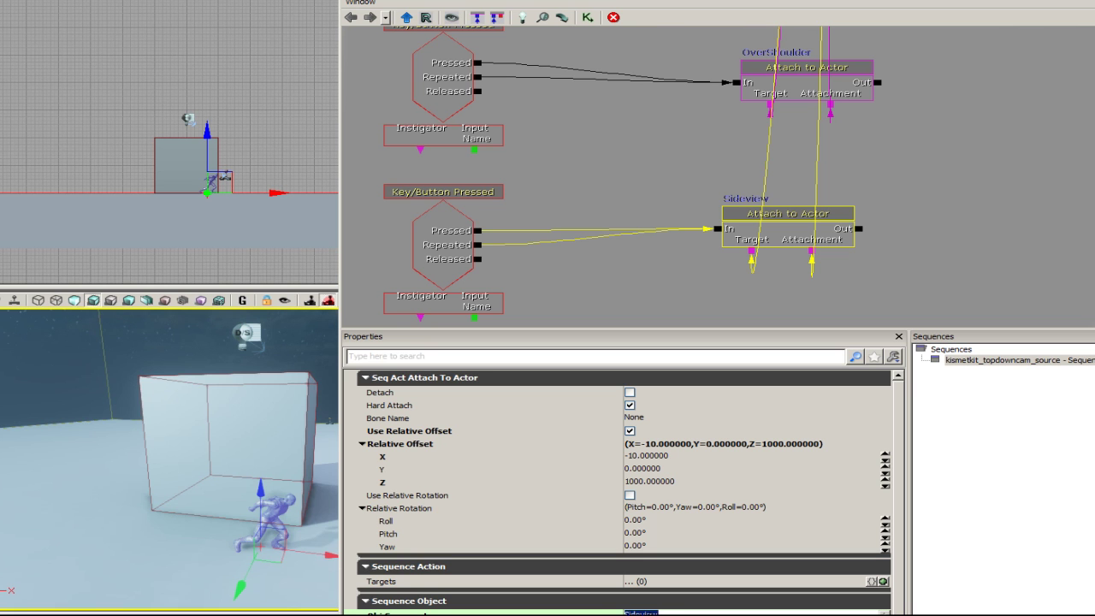
# - Comment the original camera Attach to Actor, the one feeding the Matinee, as Topdown
pyautogui.moveTo(889, 149); pyautogui.dragTo(892, 327)
pyautogui.moveTo(921, 117); pyautogui.dragTo(911, 291)
pyautogui.moveTo(751, 110); pyautogui.dragTo(804, 174)
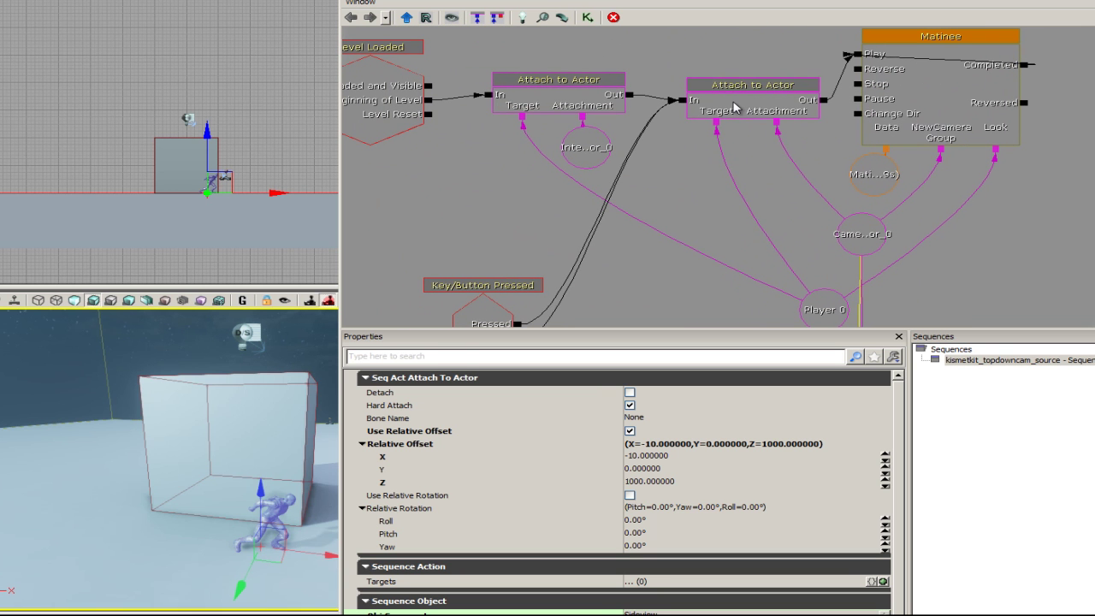
pyautogui.click(734, 108)
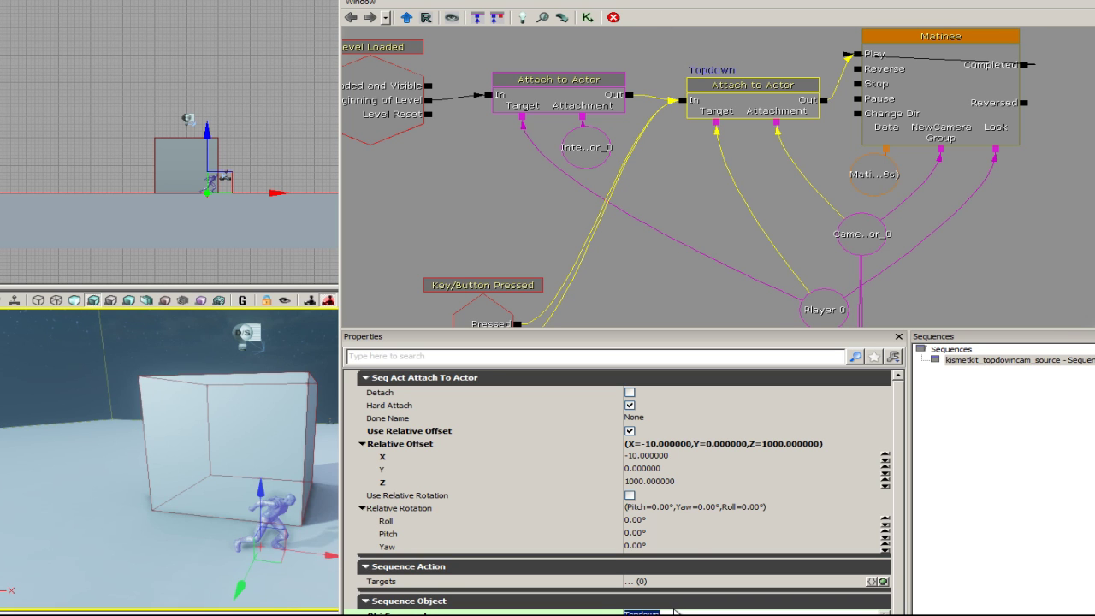
# - Set the Sideview Attach to Actor's relative offset to X 0, Y 300 and Z 50
pyautogui.moveTo(690, 212); pyautogui.dragTo(702, 161)
pyautogui.moveTo(757, 208); pyautogui.dragTo(642, 44)
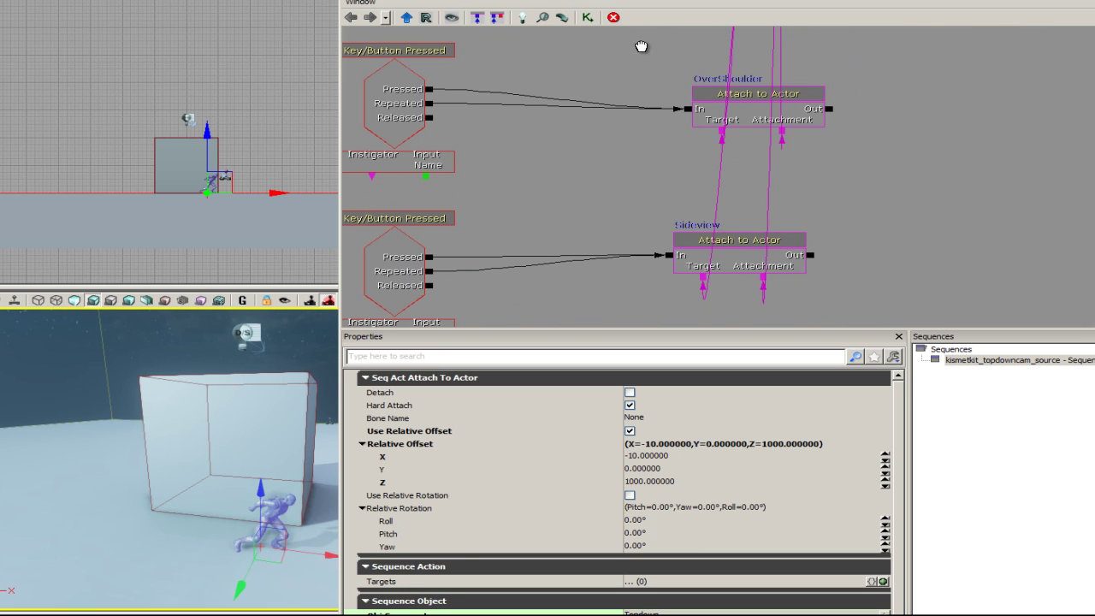
pyautogui.click(747, 121)
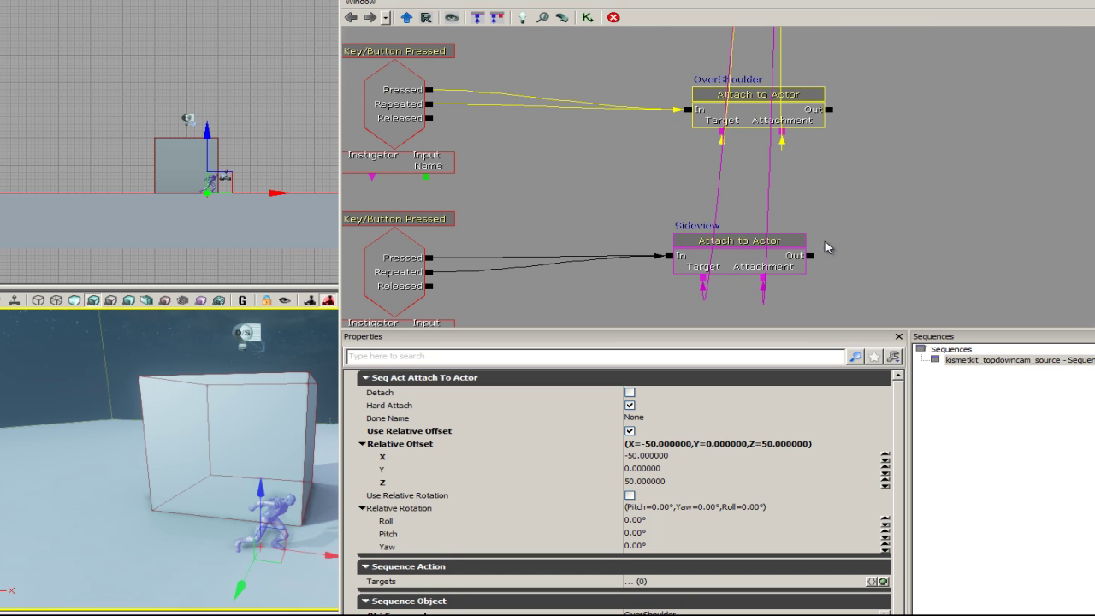
pyautogui.click(729, 272)
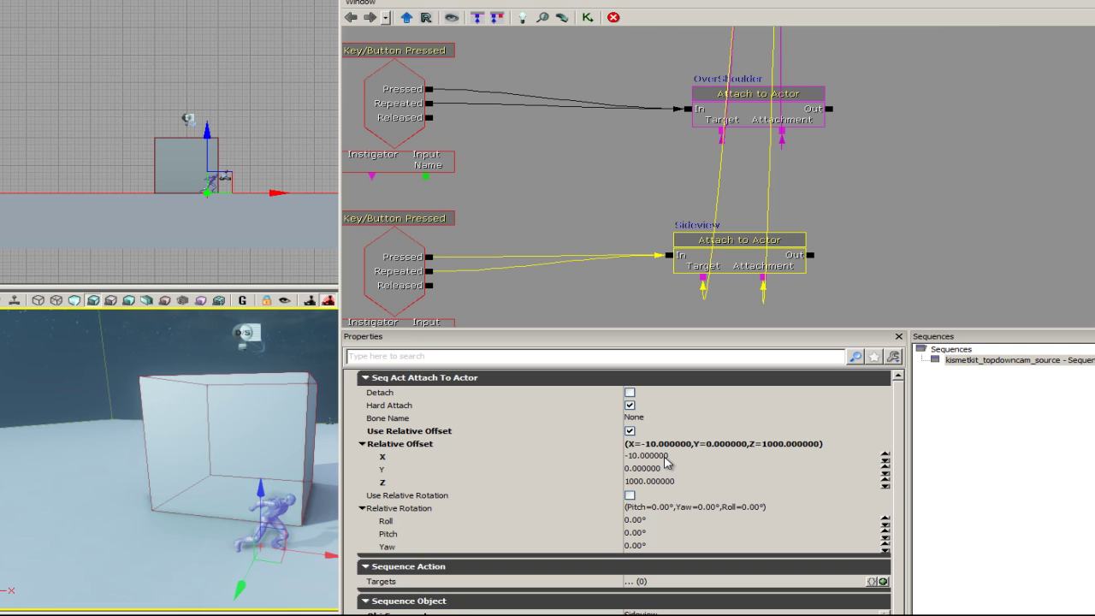
pyautogui.click(666, 462)
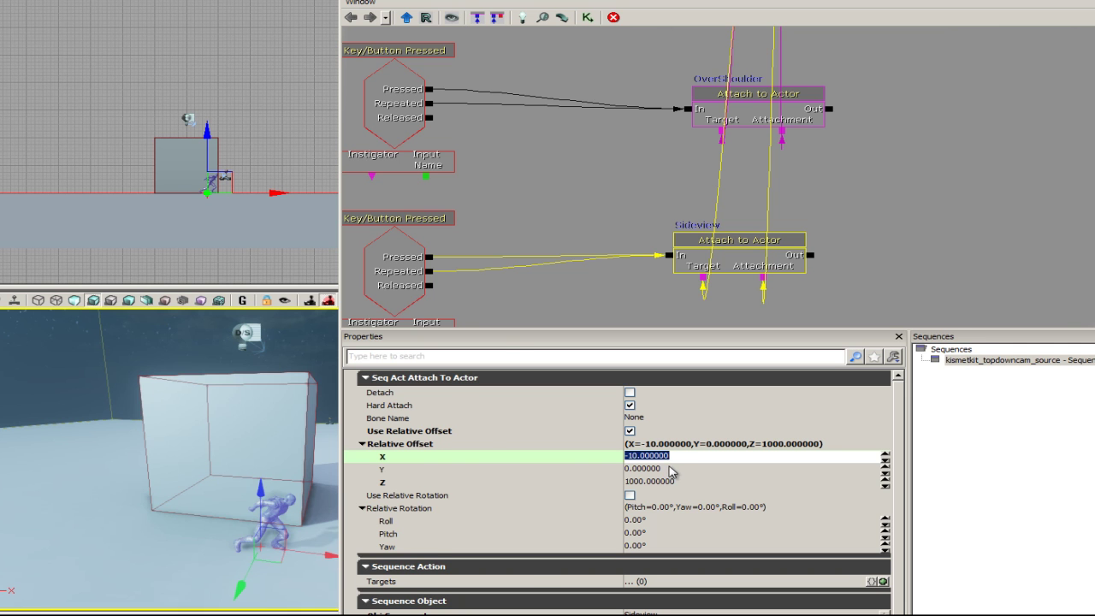
pyautogui.write('0')
pyautogui.click(669, 481)
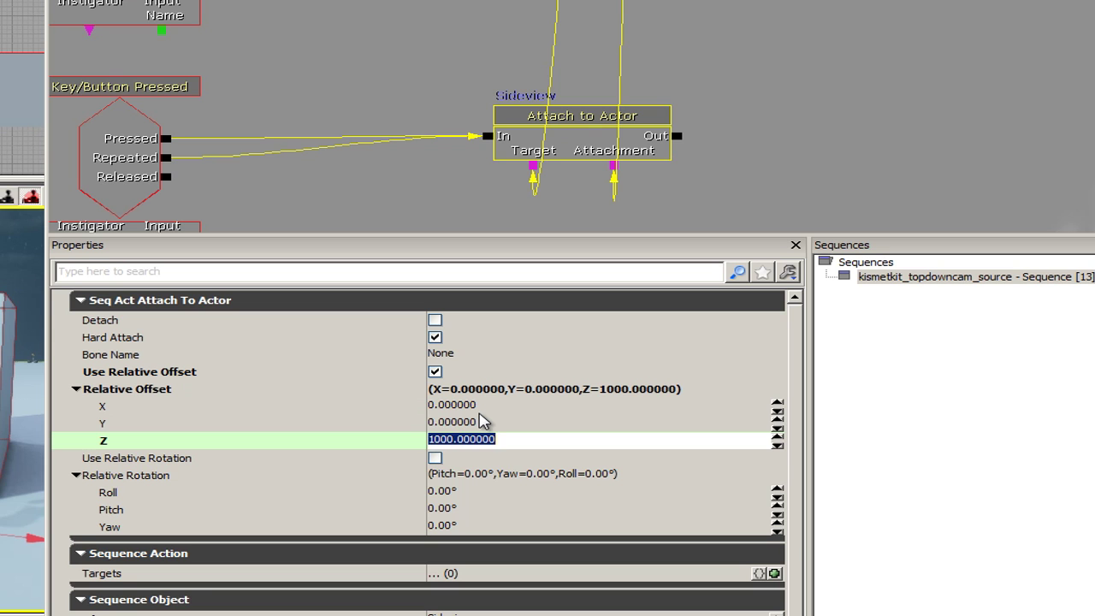
pyautogui.write('50')
pyautogui.press('Return')
pyautogui.click(493, 422)
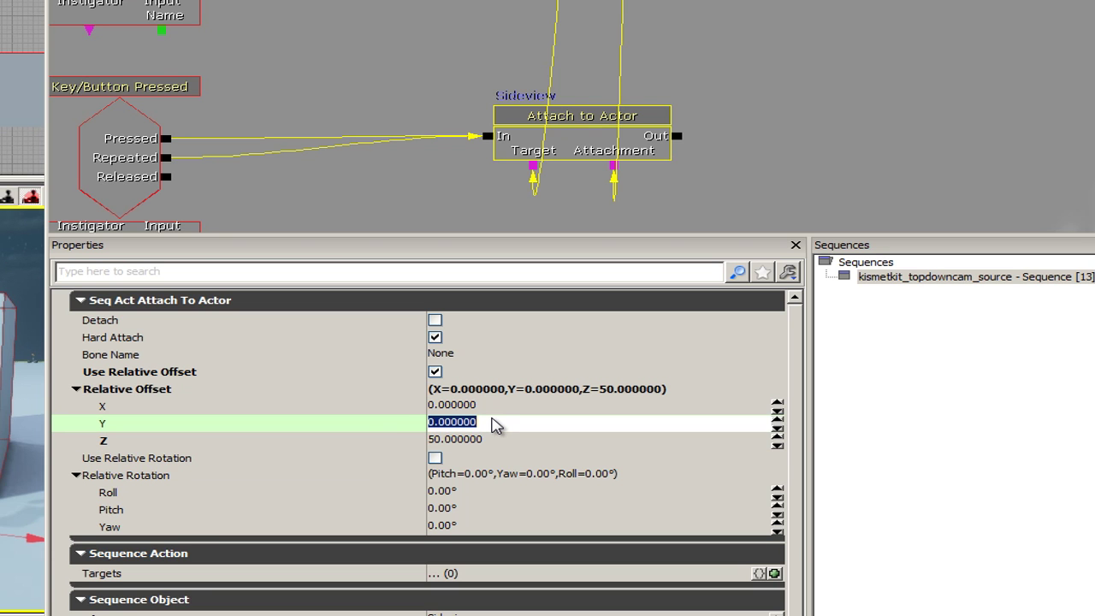
pyautogui.write('300')
pyautogui.press('Return')
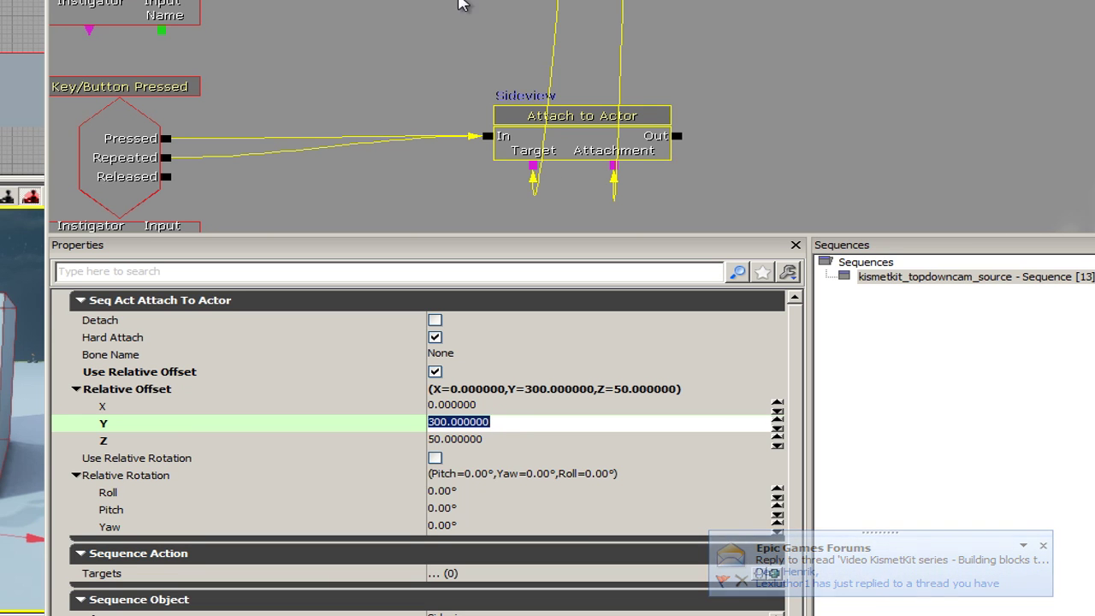
# - Inspect the F key event's input settings and run the level to test the camera switching
pyautogui.click(432, 9)
pyautogui.scroll(-3, 431, 5)
pyautogui.moveTo(399, 5); pyautogui.dragTo(429, 96)
pyautogui.click(274, 58)
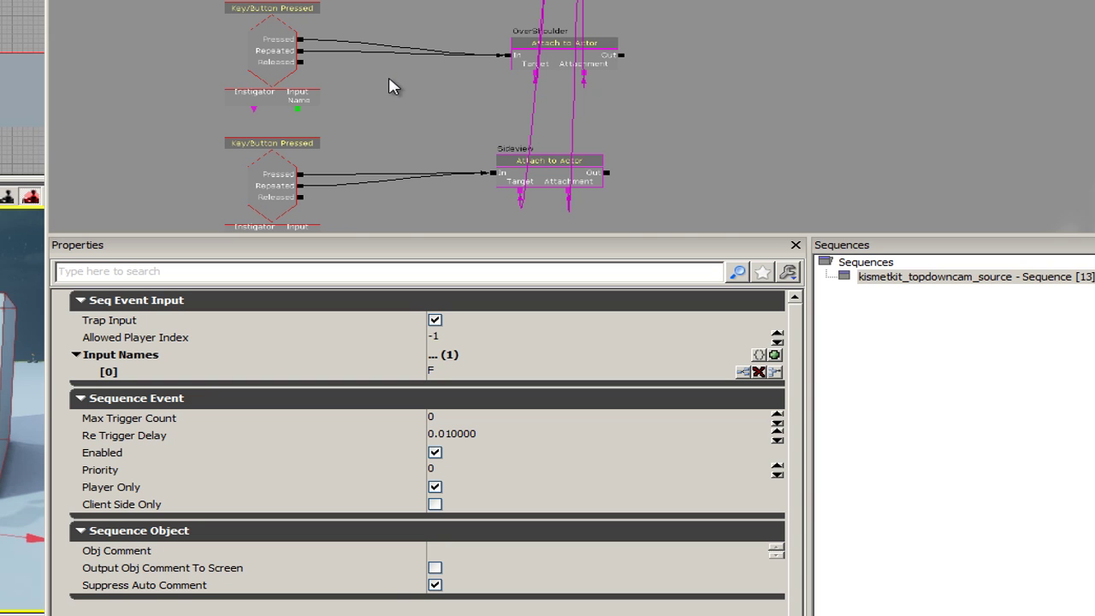
pyautogui.press('F8')
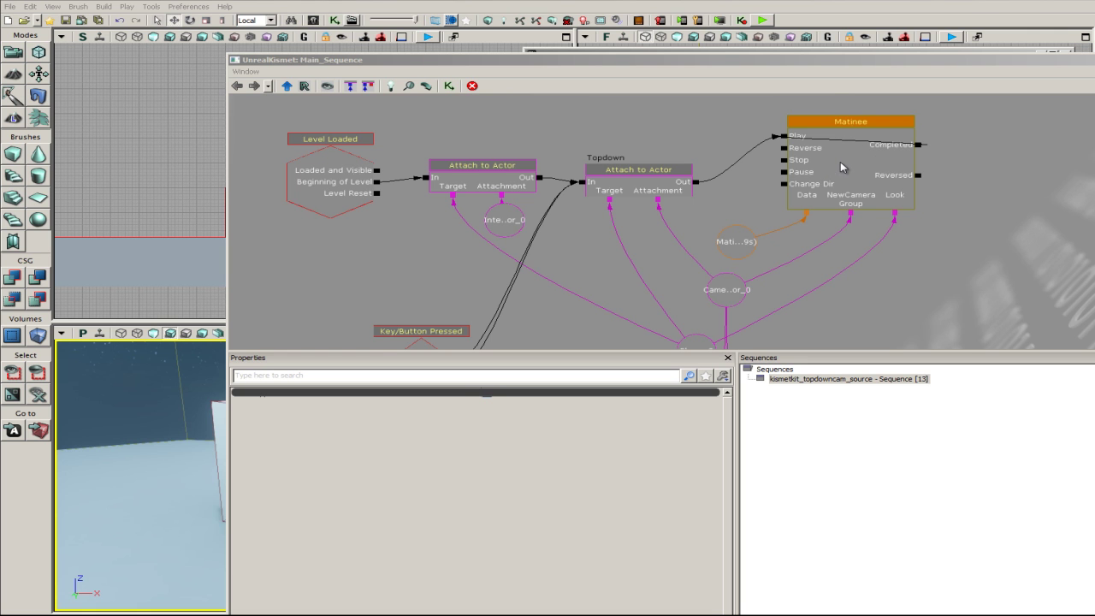
# - Break the link from the Topdown Attach to Actor to the Matinee and add a Set Camera Target action
pyautogui.rightClick(695, 184)
pyautogui.click(707, 173)
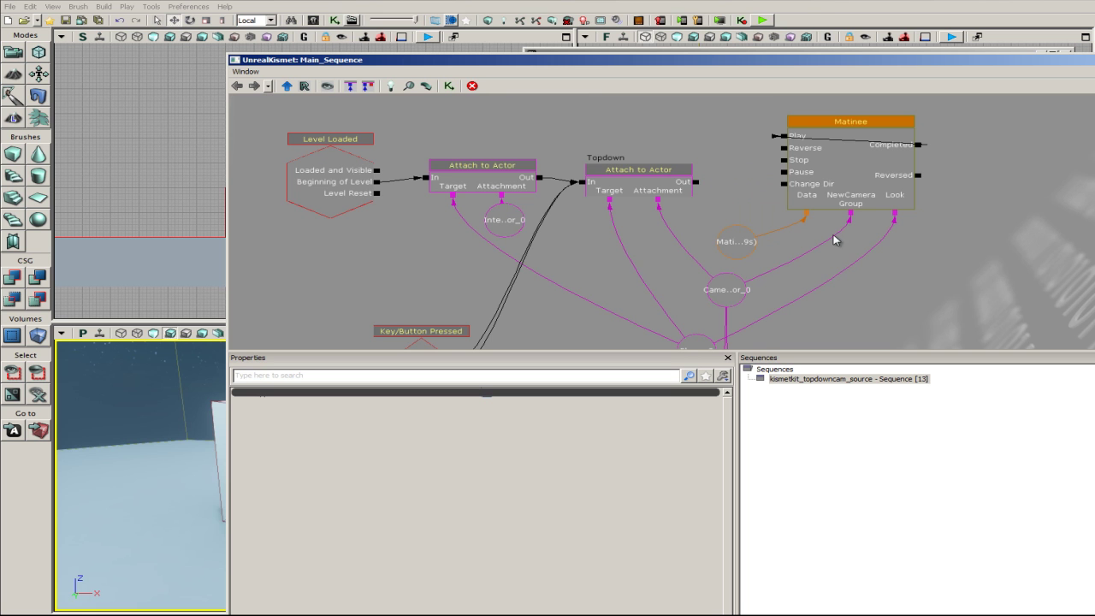
pyautogui.moveTo(860, 295); pyautogui.dragTo(704, 260)
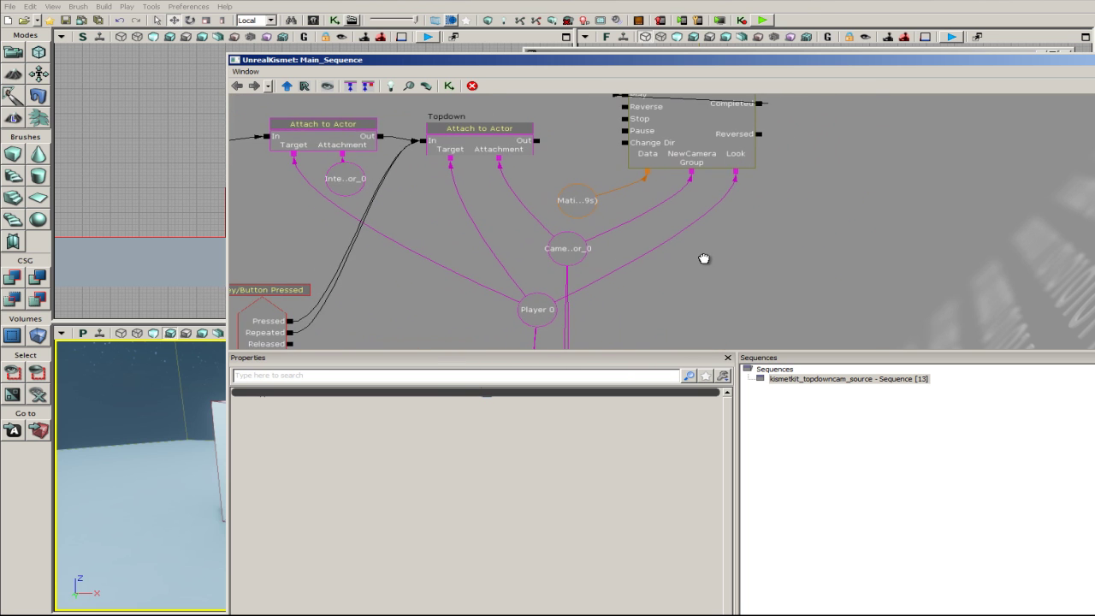
pyautogui.rightClick(799, 228)
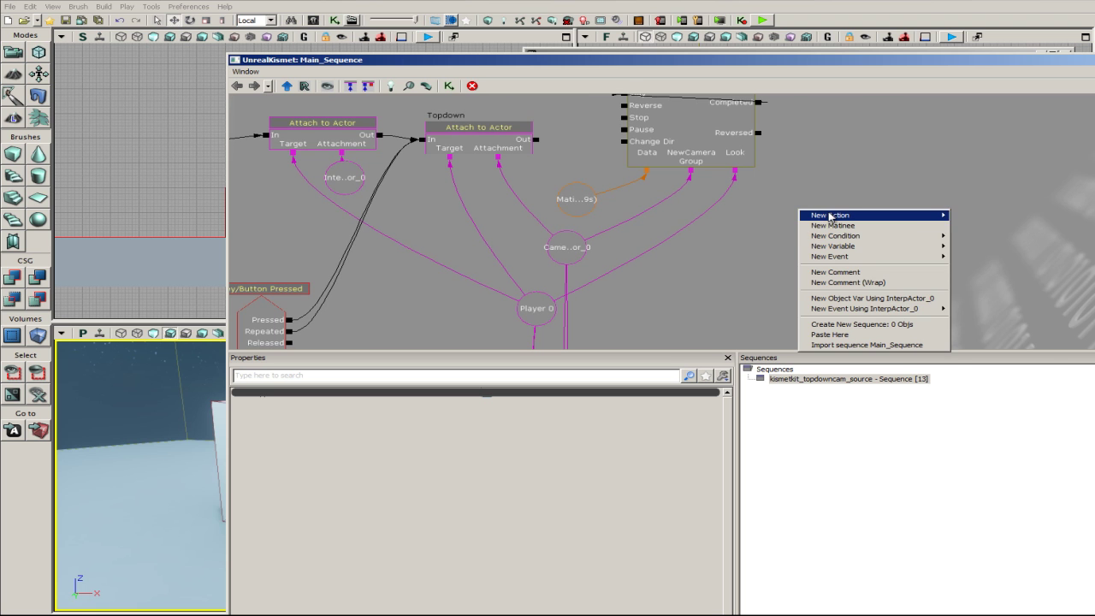
pyautogui.moveTo(835, 214)
pyautogui.moveTo(997, 258)
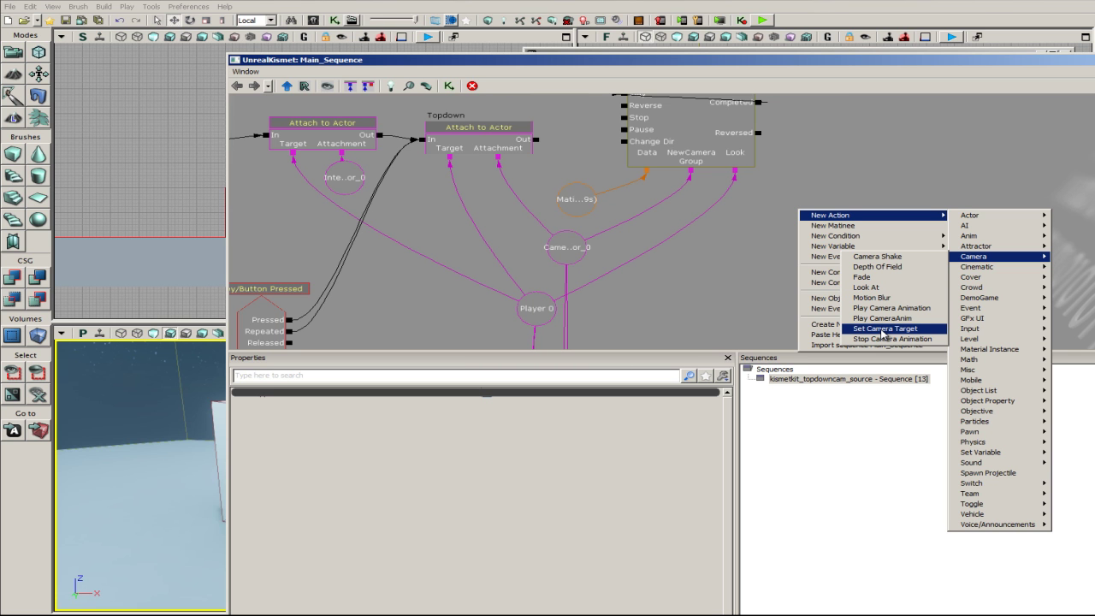
pyautogui.click(882, 331)
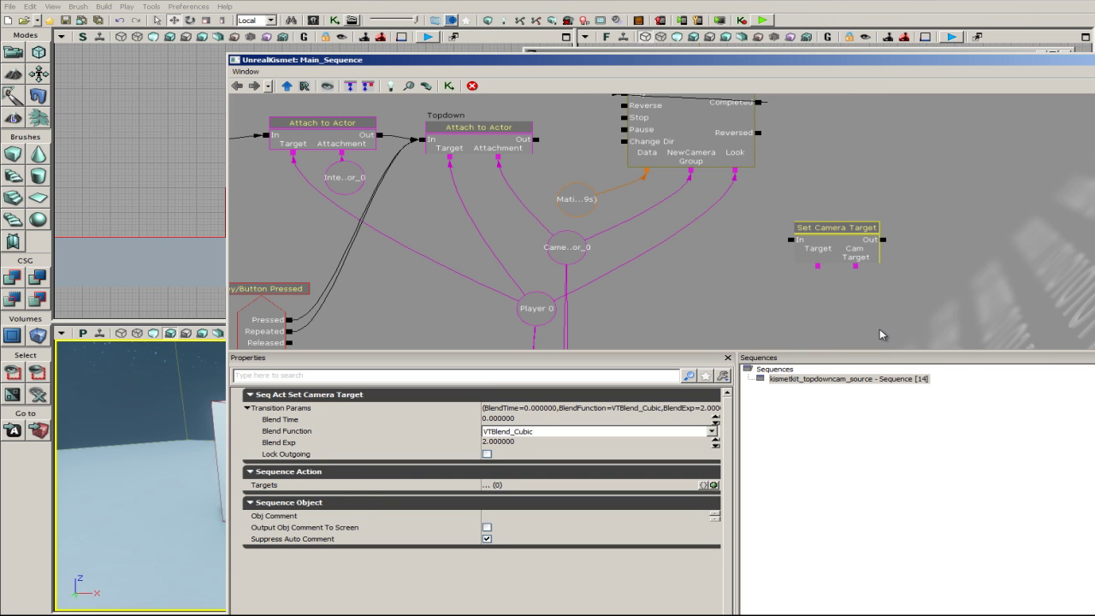
# - Connect Set Camera Target to Player 0 as target, the camera actor as cam target, and Level Loaded's Beginning of Level output
pyautogui.moveTo(822, 305); pyautogui.dragTo(646, 327)
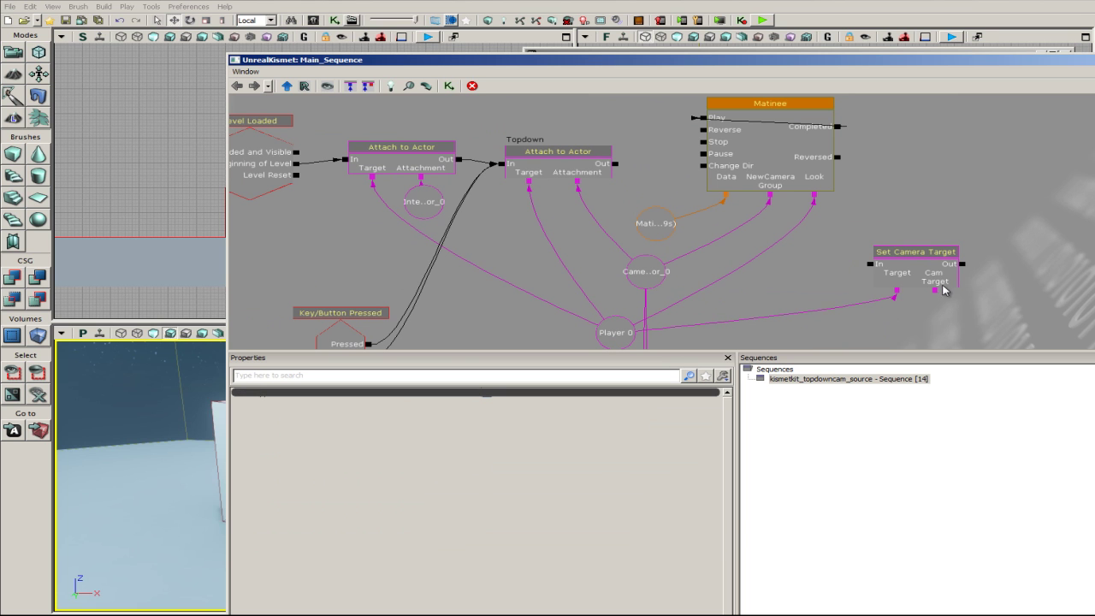
pyautogui.moveTo(935, 291); pyautogui.dragTo(649, 285)
pyautogui.click(892, 266)
pyautogui.moveTo(872, 263); pyautogui.dragTo(297, 163)
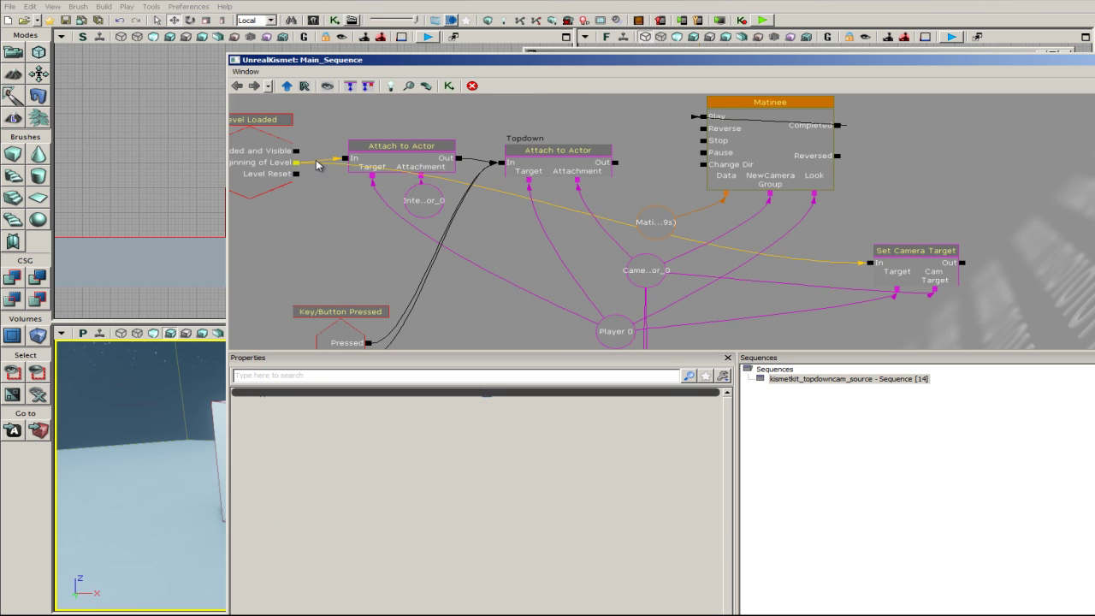
# - Move the Set Camera Target action below the first Attach to Actor, beside Level Loaded, and play the level briefly
pyautogui.click(920, 273)
pyautogui.keyDown('ctrl'); pyautogui.moveTo(920, 273); pyautogui.dragTo(357, 242); pyautogui.keyUp('ctrl')
pyautogui.moveTo(290, 261); pyautogui.dragTo(399, 286)
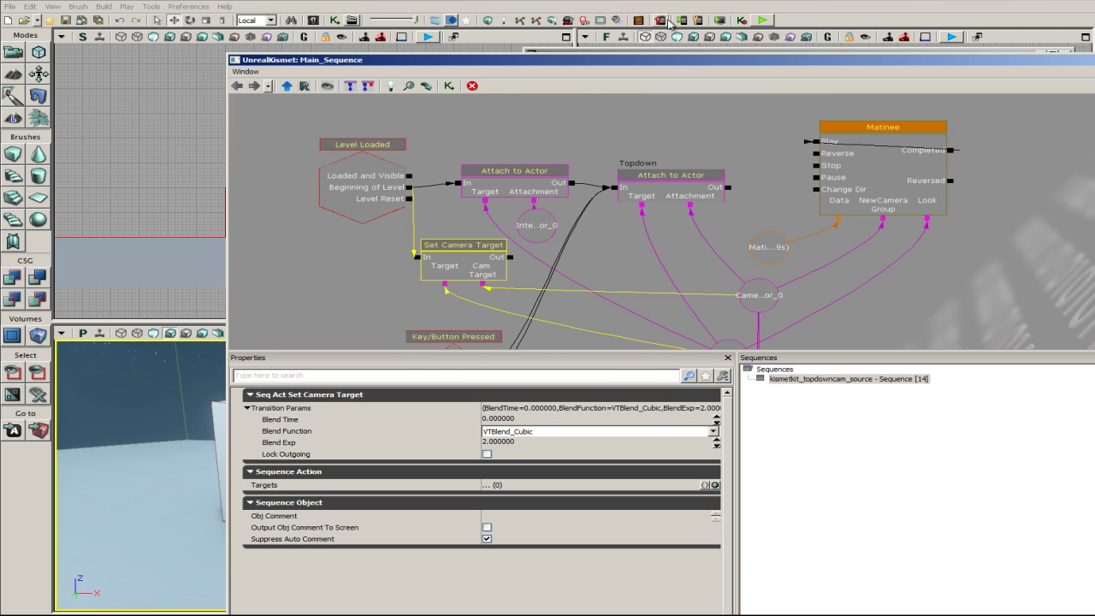
pyautogui.click(760, 20)
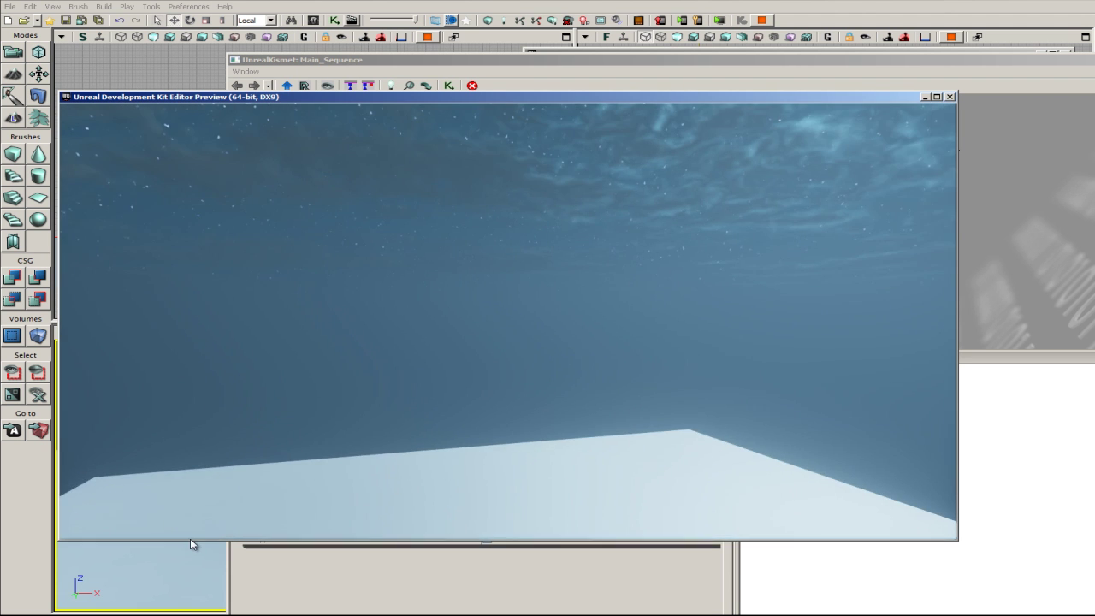
pyautogui.press('Escape')
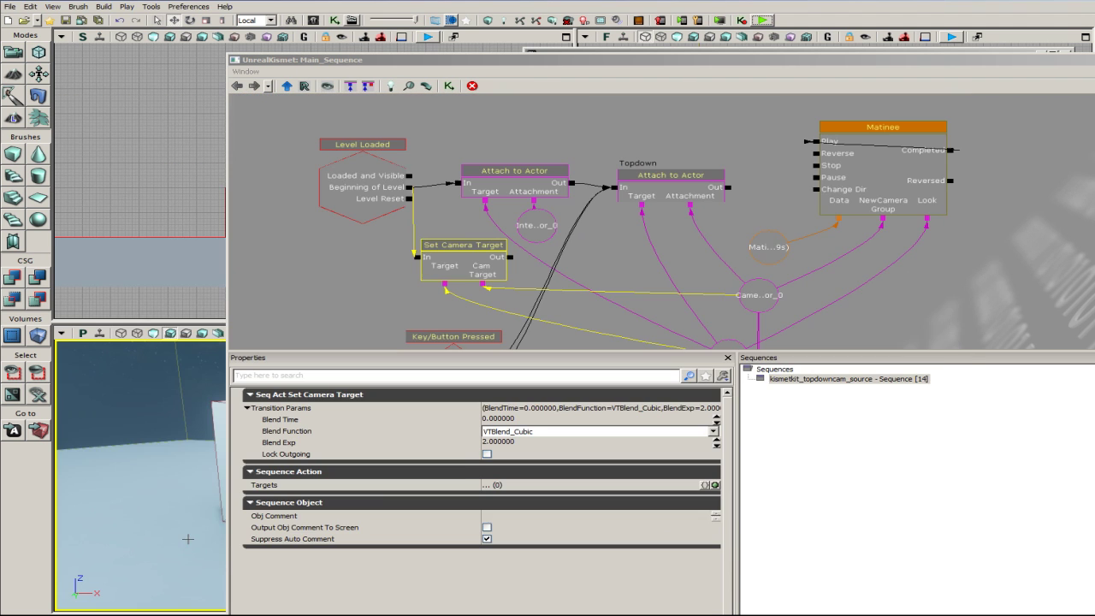
# - Enable Use Relative Rotation on the Topdown Attach to Actor and set its relative pitch to -90°
pyautogui.moveTo(604, 273); pyautogui.dragTo(640, 243)
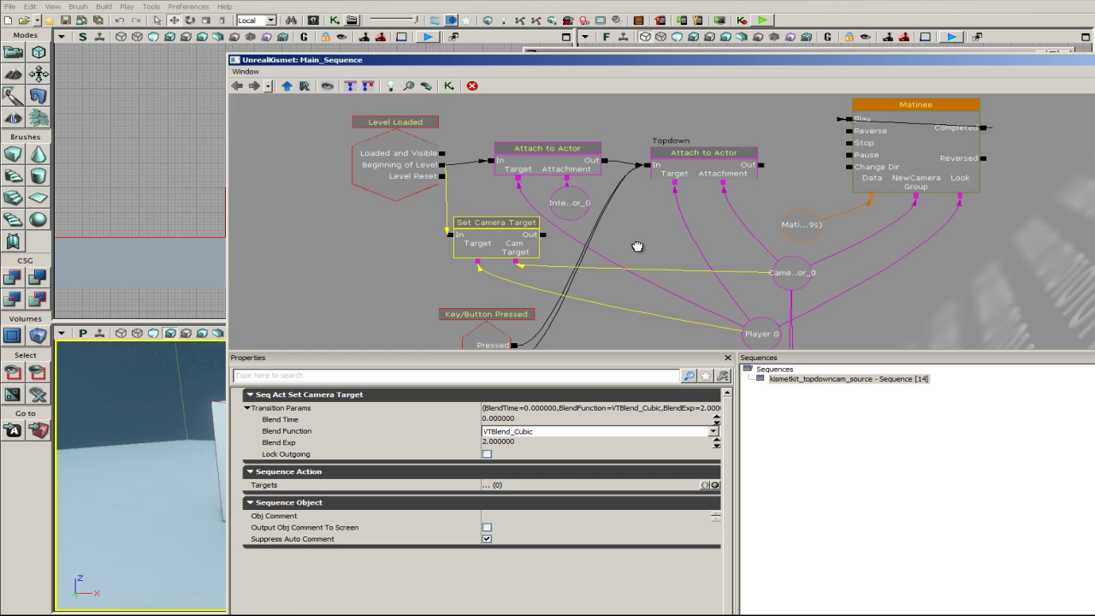
pyautogui.click(672, 151)
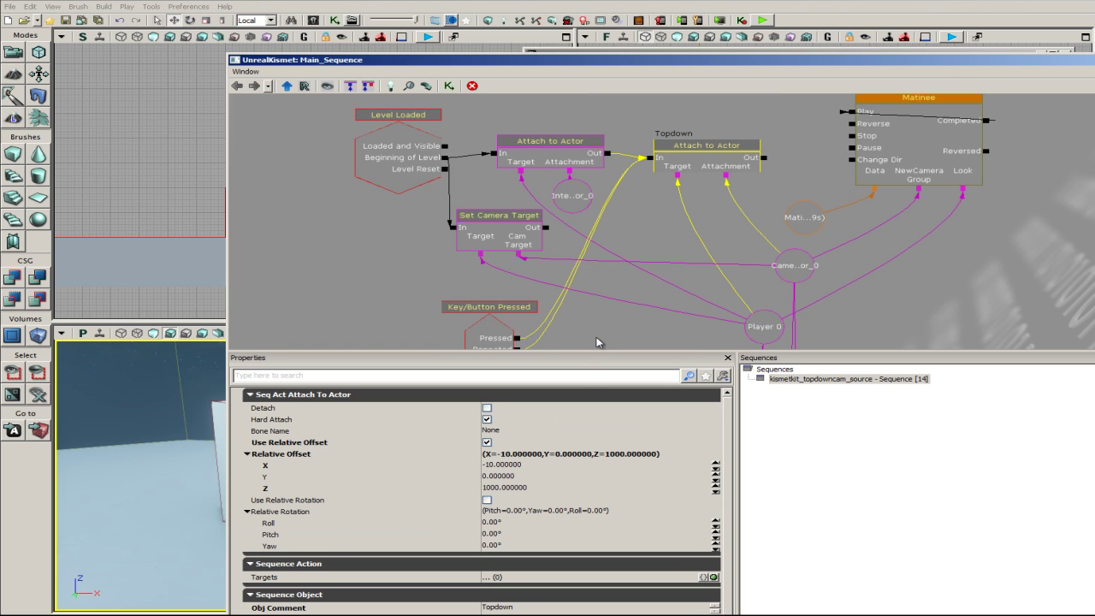
pyautogui.click(487, 500)
pyautogui.click(504, 534)
pyautogui.write('-90')
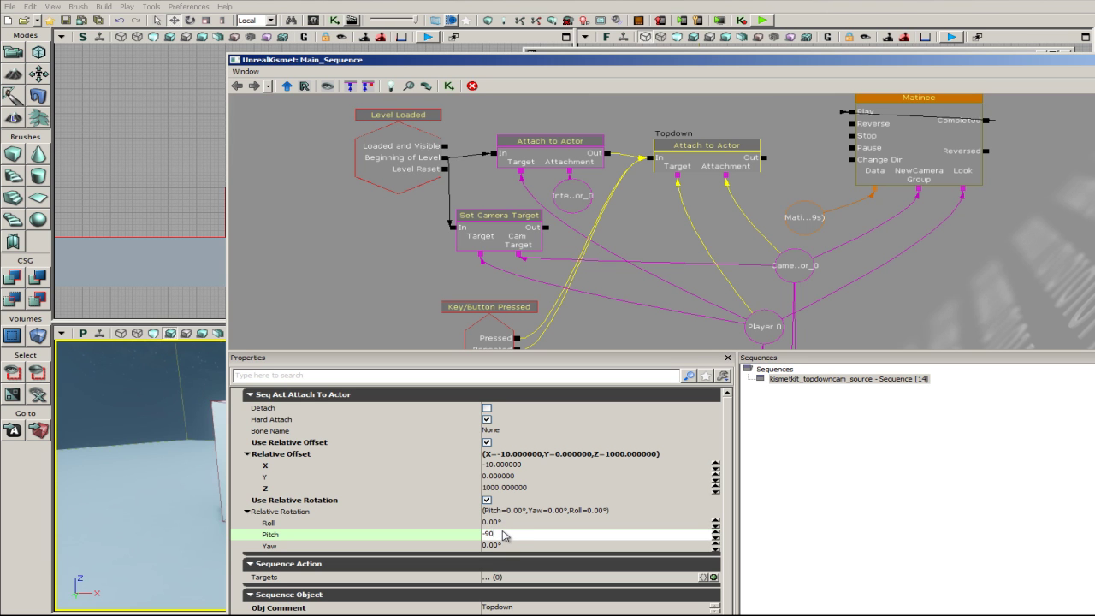
pyautogui.press('Return')
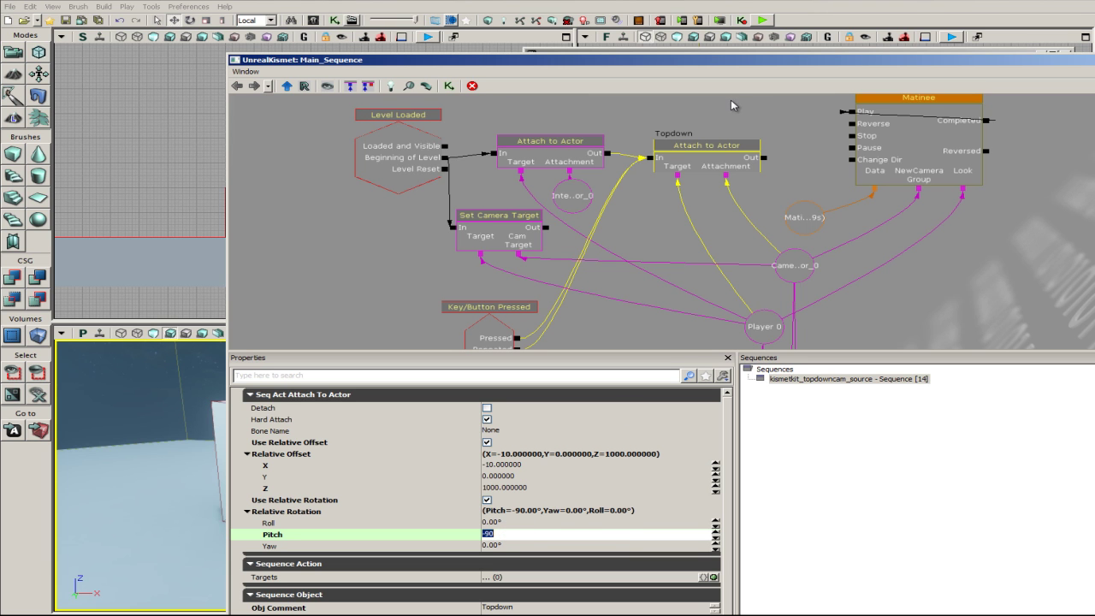
# - Play the level and run the character around the box to test the top-down camera
pyautogui.click(762, 20)
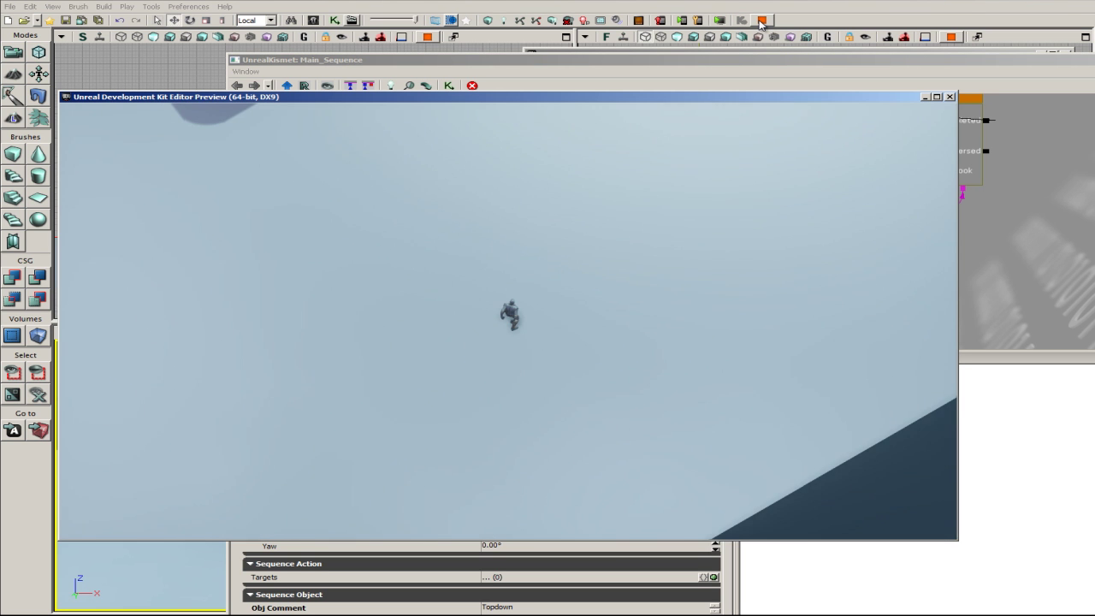
pyautogui.press('w')
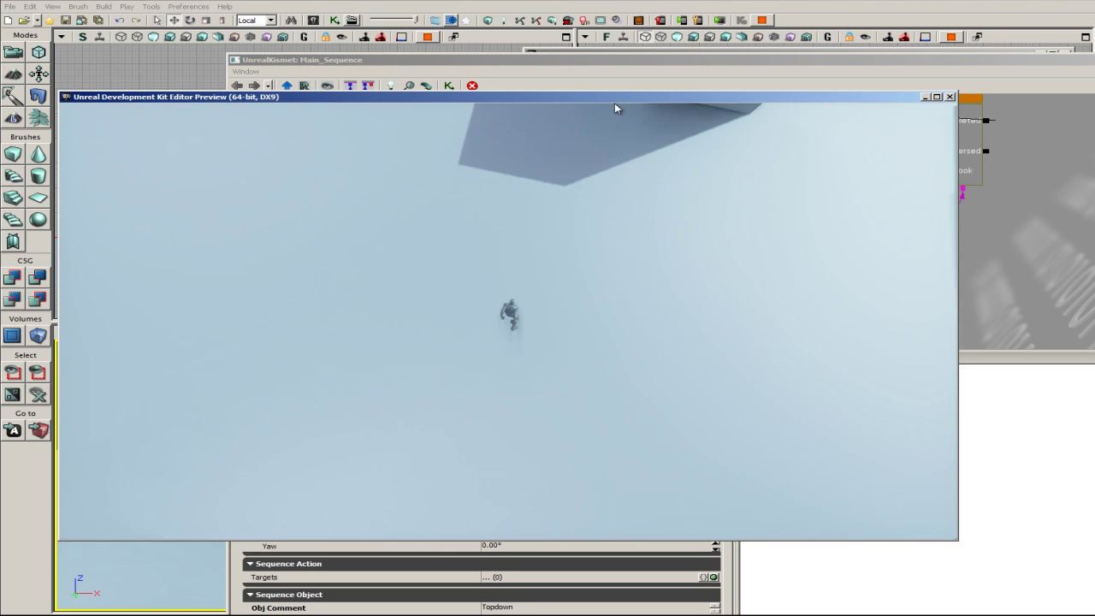
pyautogui.press('w')
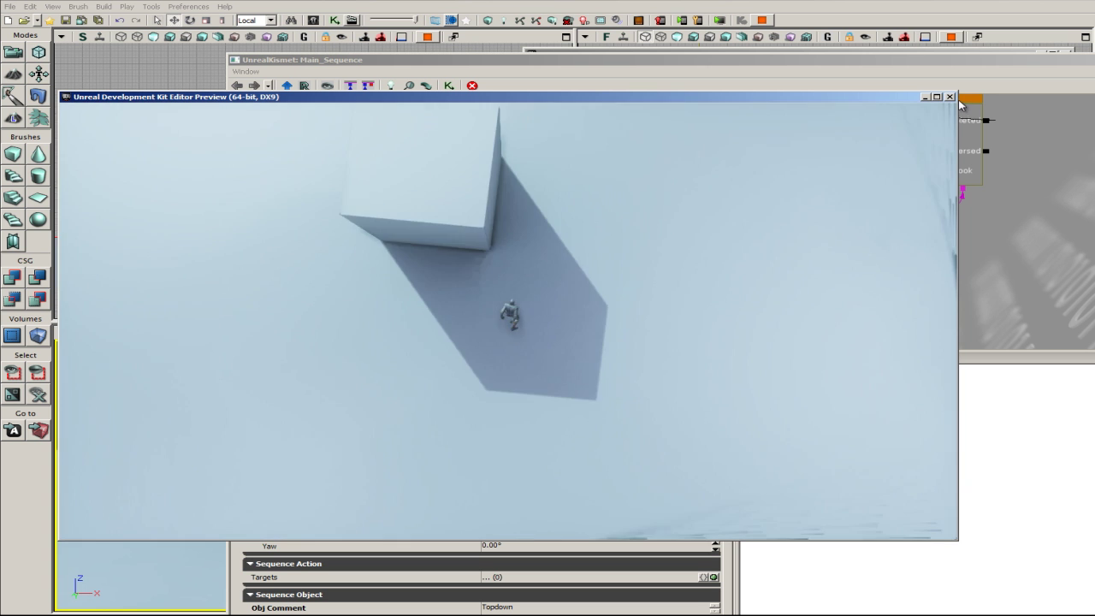
pyautogui.press('w')
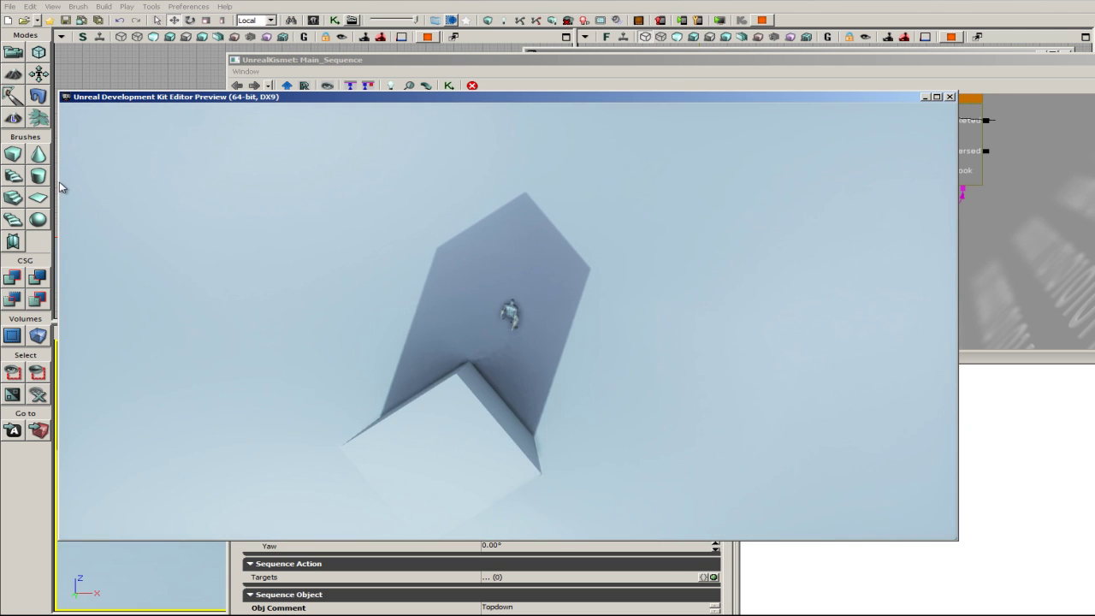
pyautogui.press('Escape')
# - Enable Use Relative Rotation on the OverShoulder Attach to Actor and set the Sideview one's relative yaw to -90°
pyautogui.moveTo(931, 275); pyautogui.dragTo(896, 98)
pyautogui.moveTo(898, 342); pyautogui.dragTo(862, 232)
pyautogui.click(705, 194)
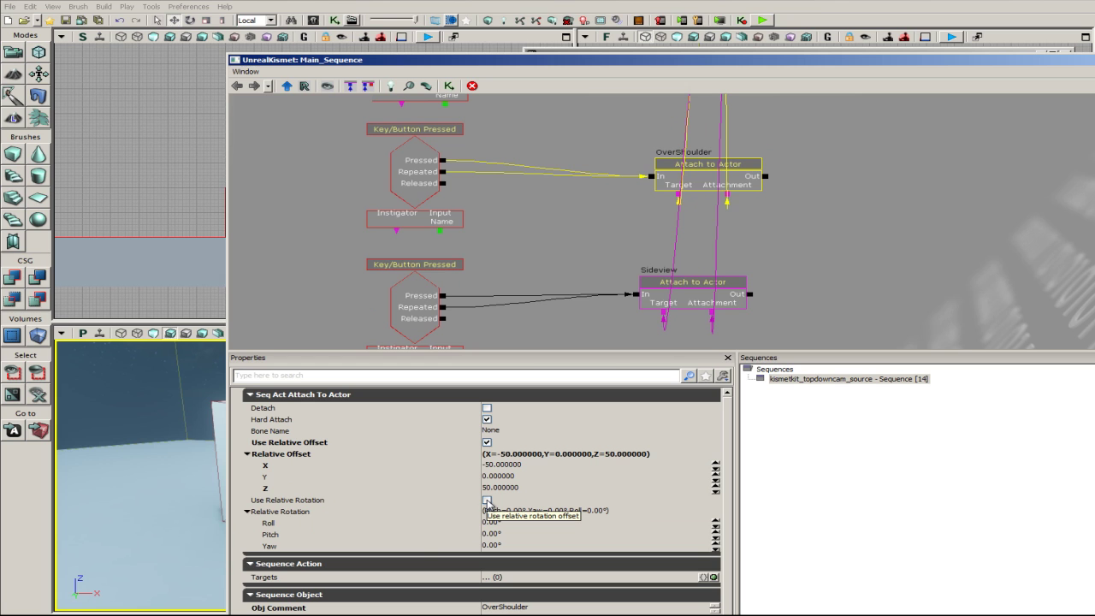
pyautogui.click(487, 500)
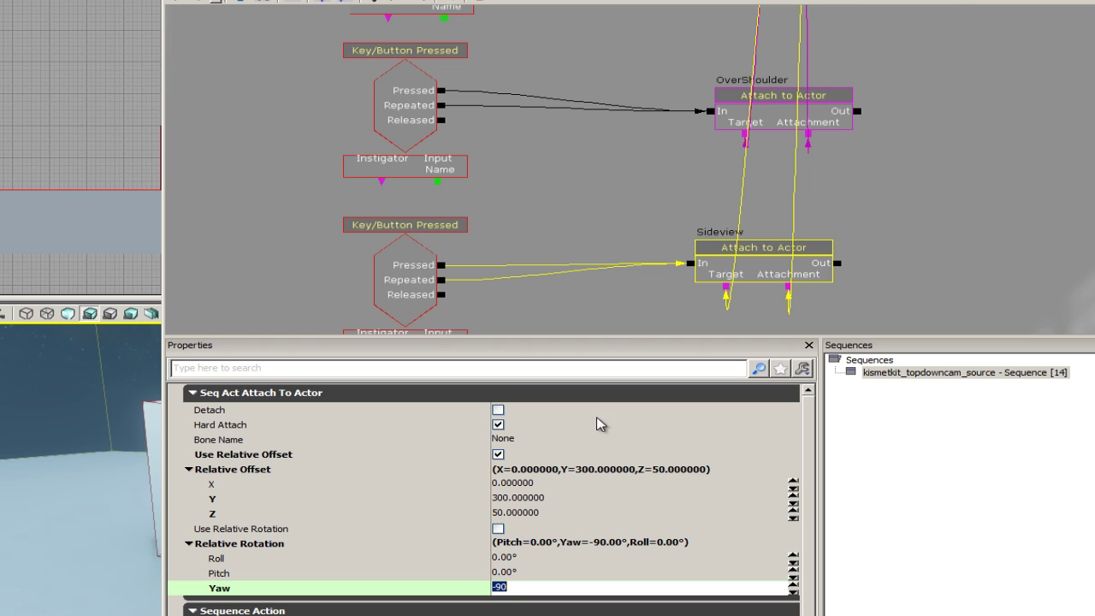
# - Enable Use Relative Rotation on the Sideview Attach to Actor and play the level to test the side camera
pyautogui.click(864, 220)
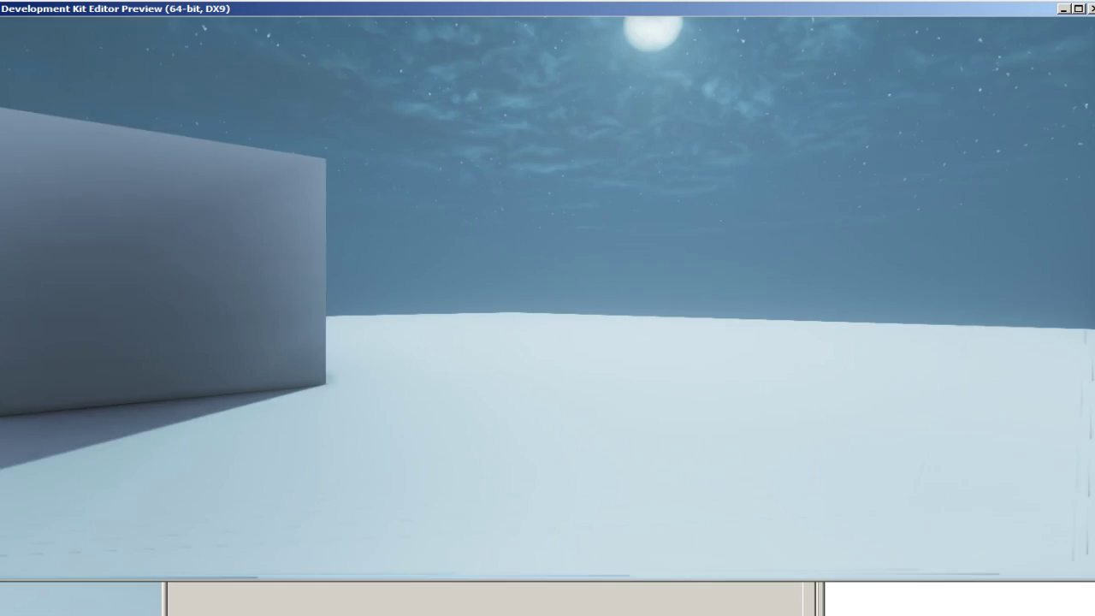
pyautogui.press('Escape')
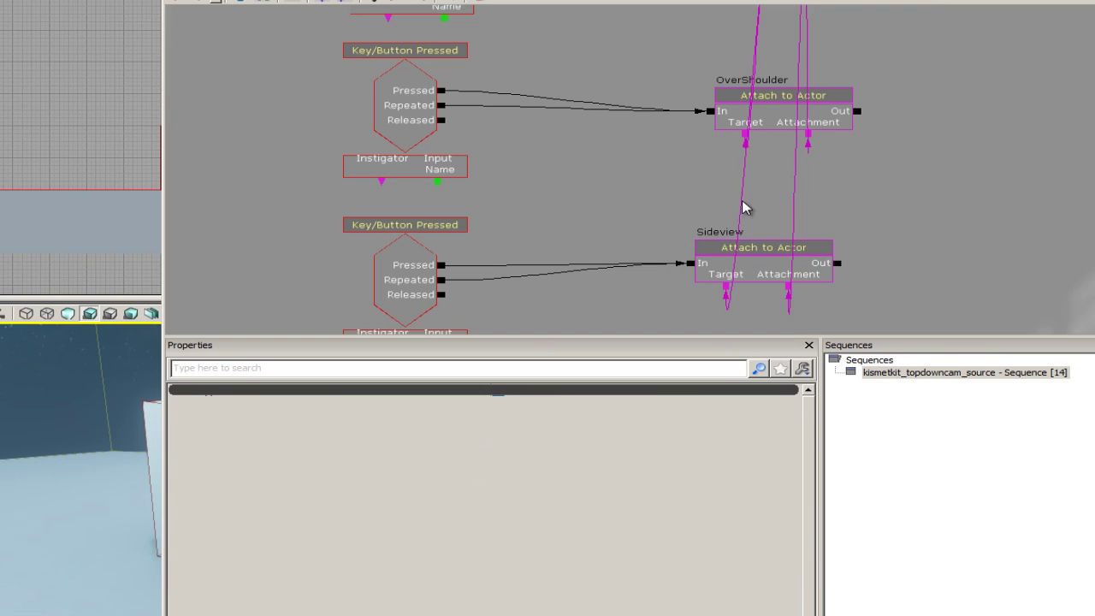
pyautogui.moveTo(974, 225); pyautogui.dragTo(941, 151)
pyautogui.click(768, 186)
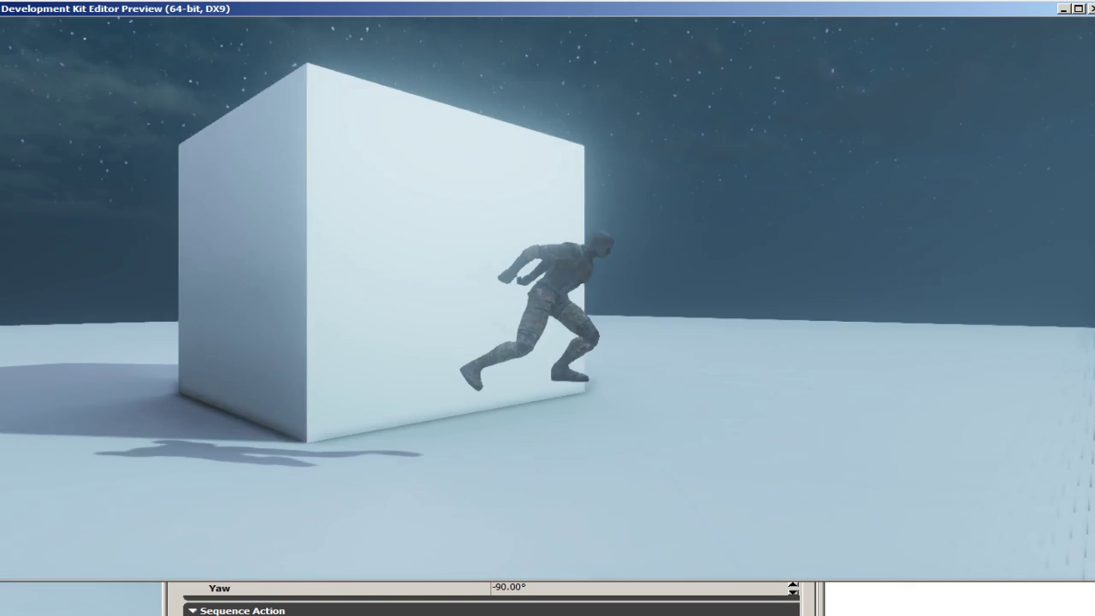
pyautogui.press('Escape')
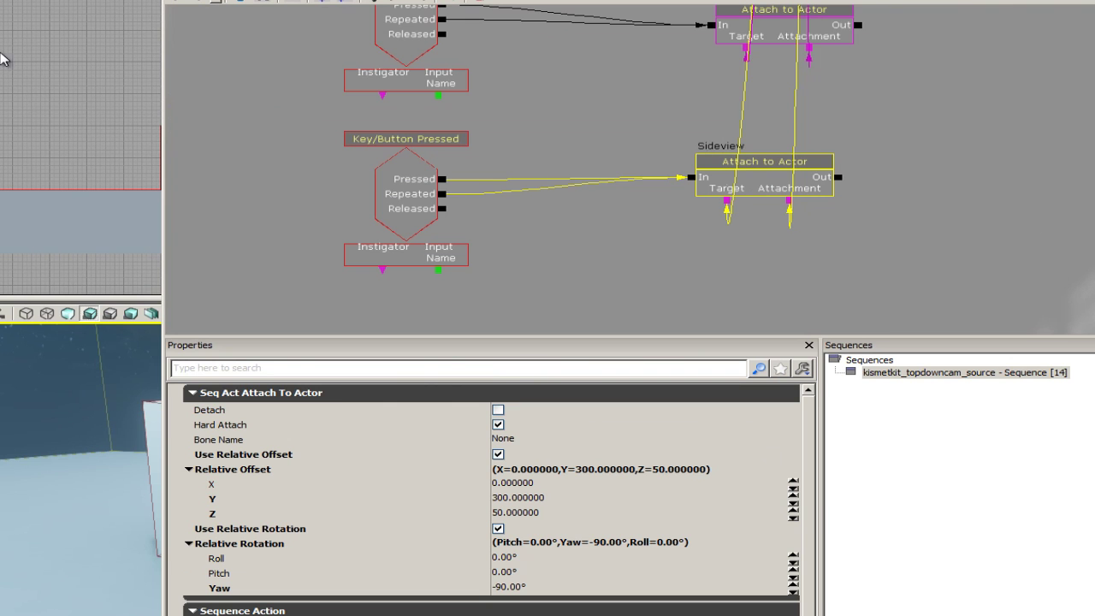
# - Set the relative Z offset of the OverShoulder Attach to Actor to 100
pyautogui.moveTo(947, 100); pyautogui.dragTo(954, 197)
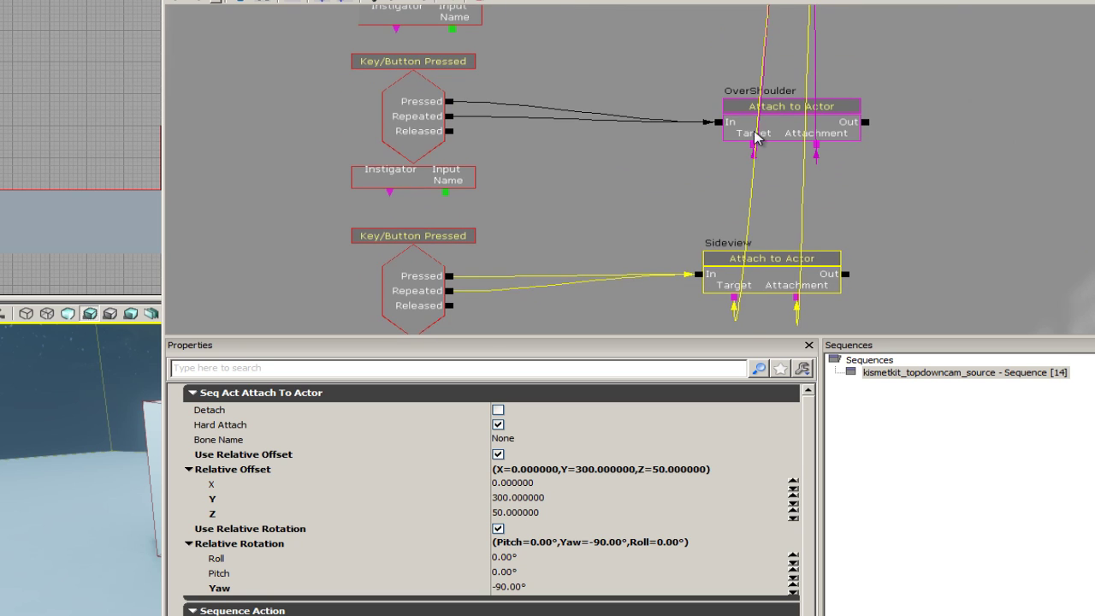
pyautogui.click(788, 134)
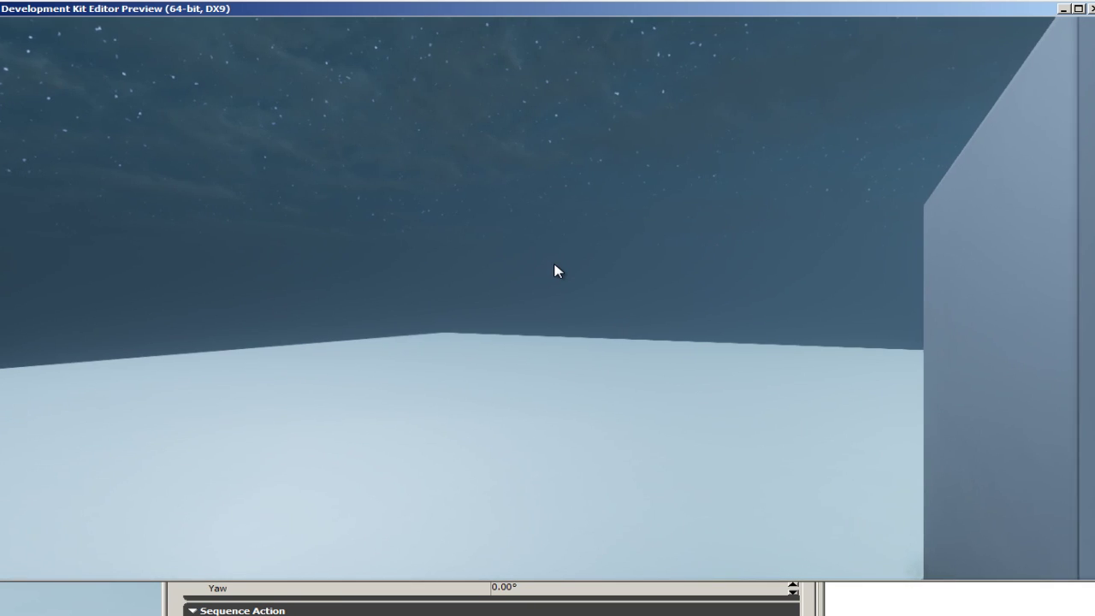
pyautogui.press('Escape')
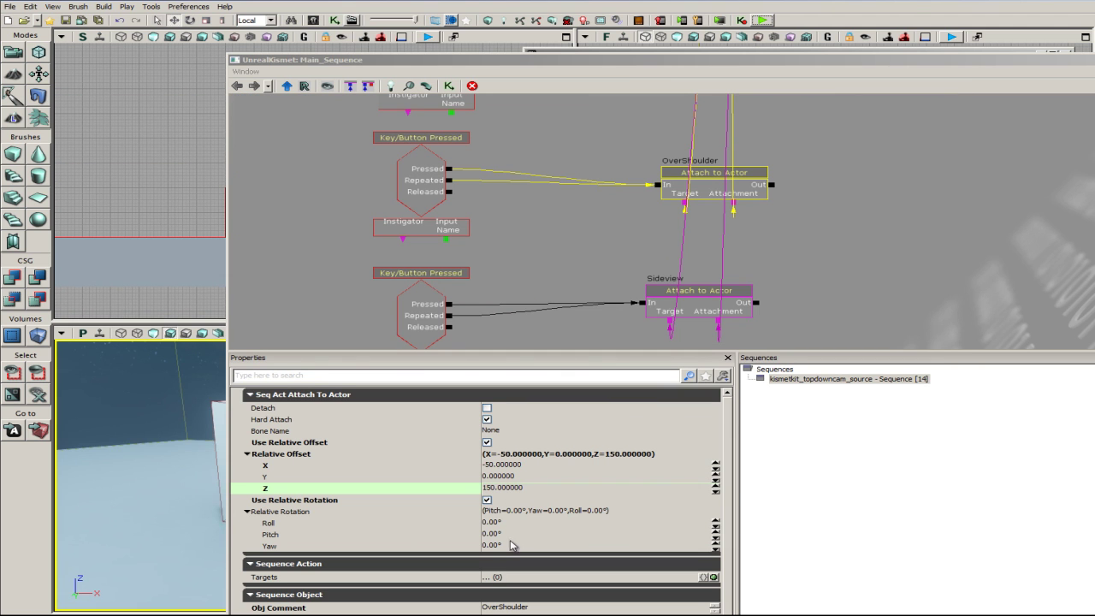
pyautogui.click(514, 486)
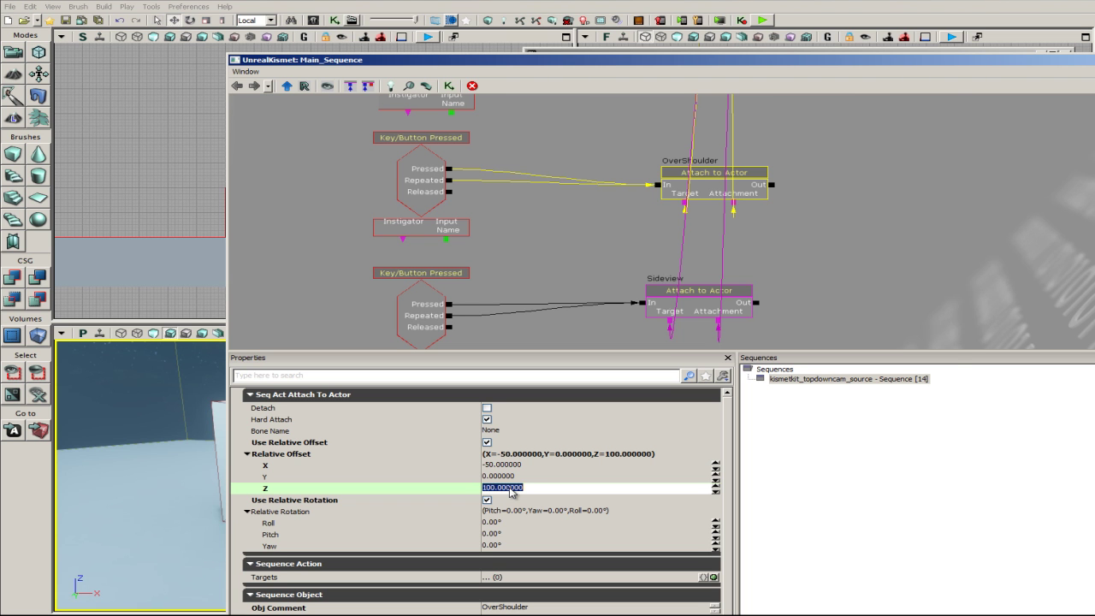
# - Play the level and run the character around the box to test the over-shoulder camera height
pyautogui.click(762, 20)
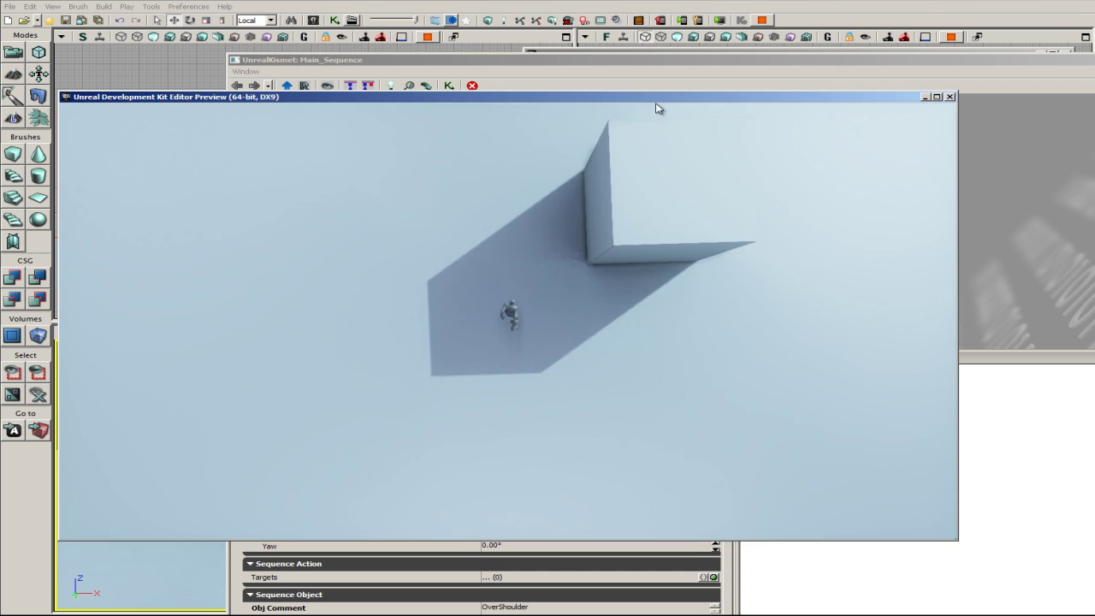
pyautogui.press('w')
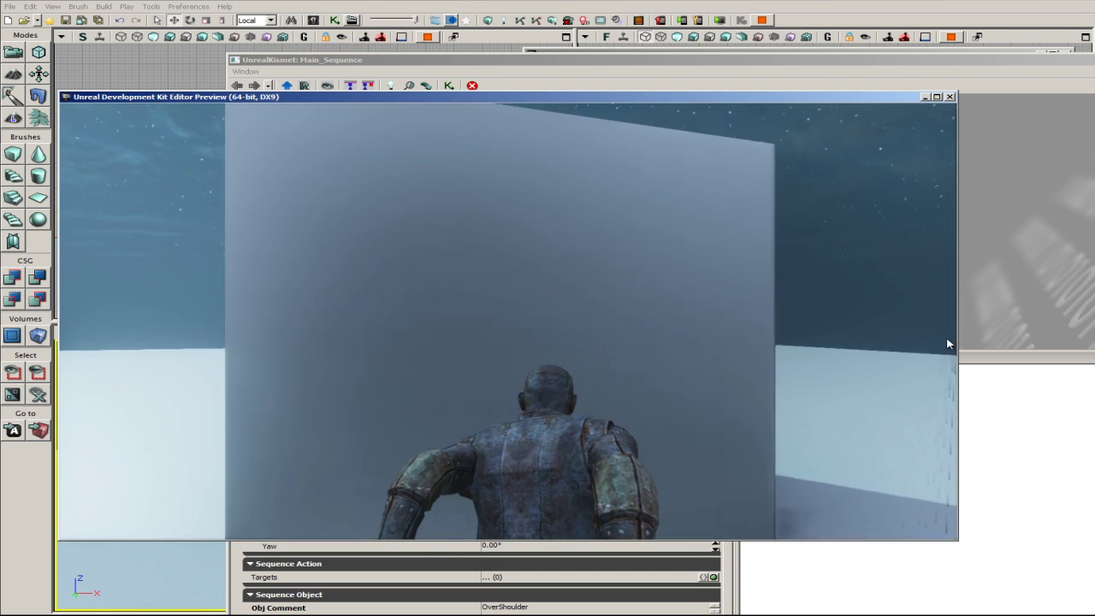
pyautogui.press('w')
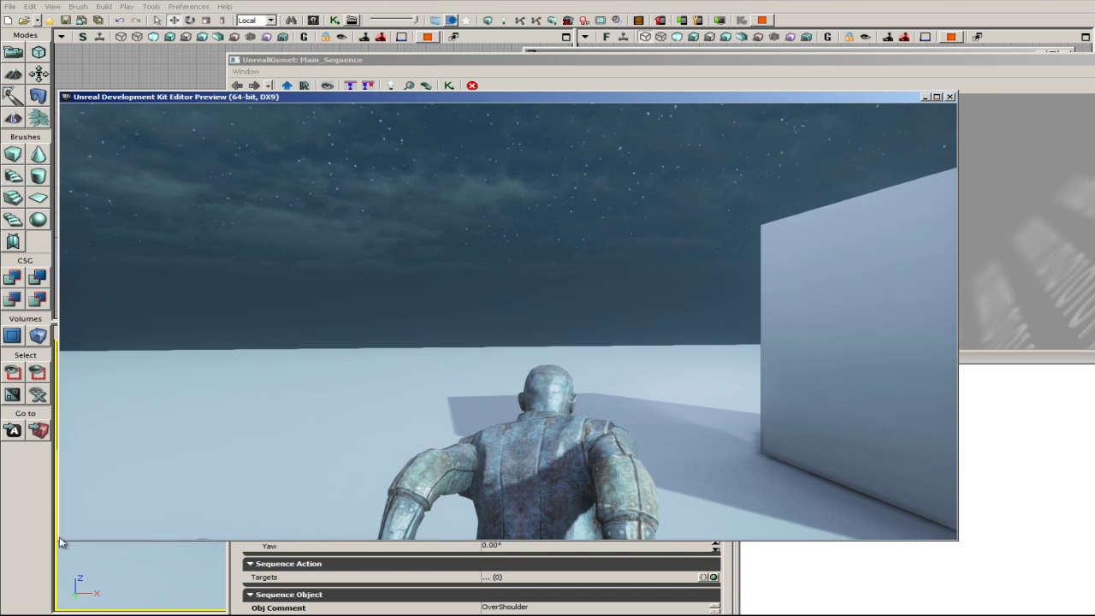
pyautogui.press('w')
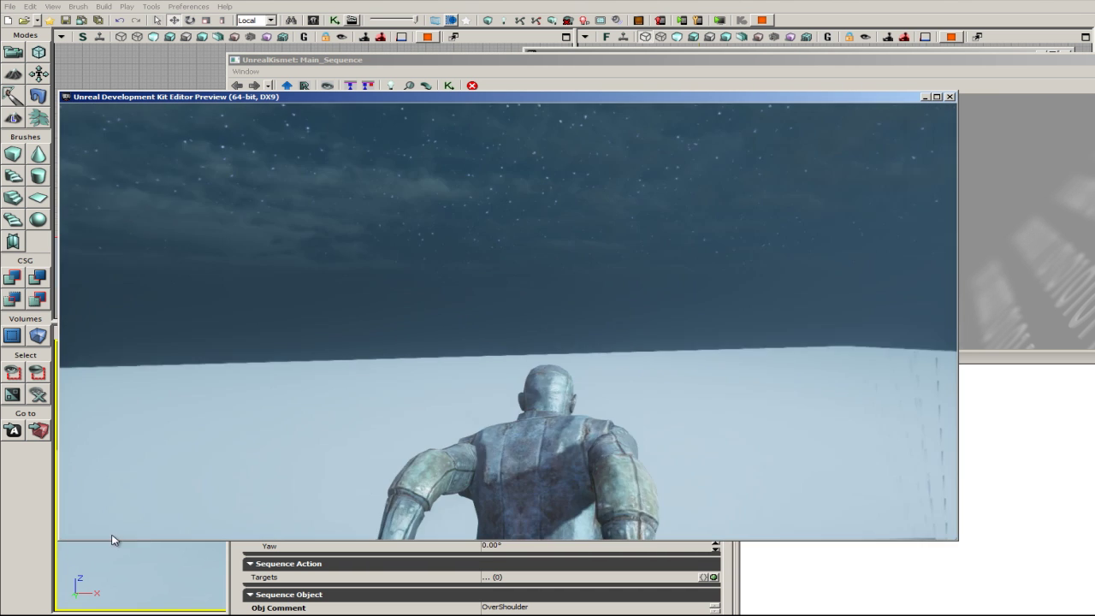
pyautogui.press('w')
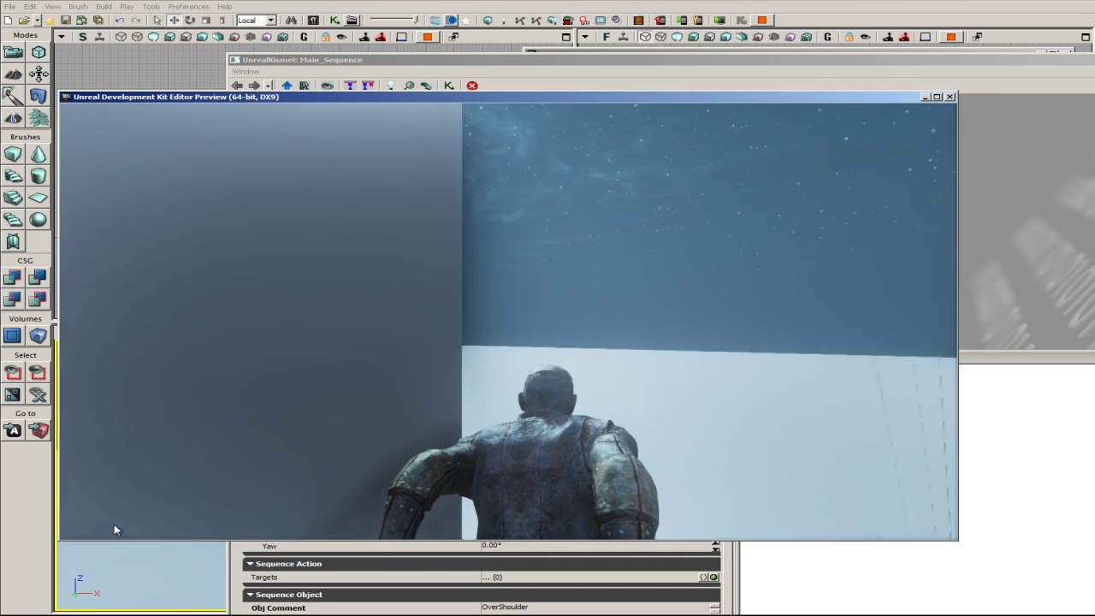
pyautogui.press('w')
pyautogui.press('Escape')
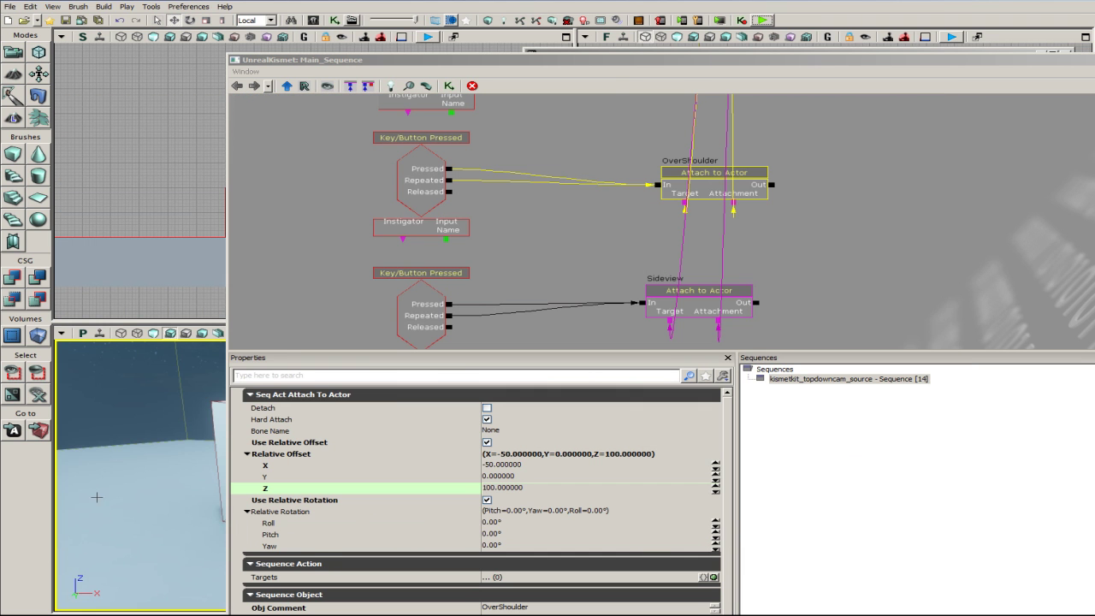
# - Set the OverShoulder Attach to Actor's relative Y offset to 20 and play the level to test the camera
pyautogui.click(505, 475)
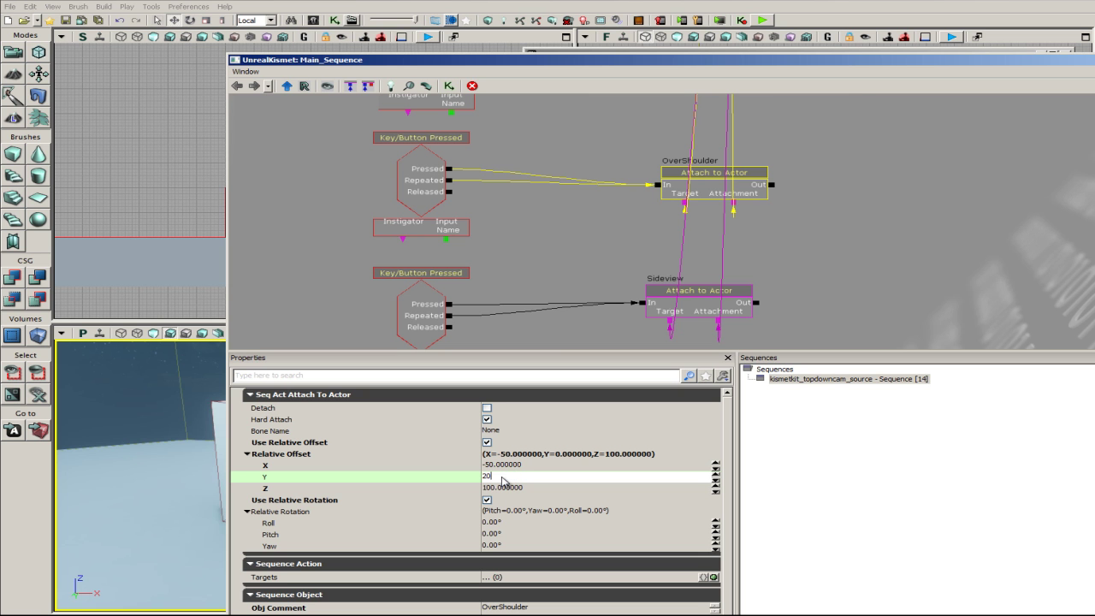
pyautogui.click(761, 20)
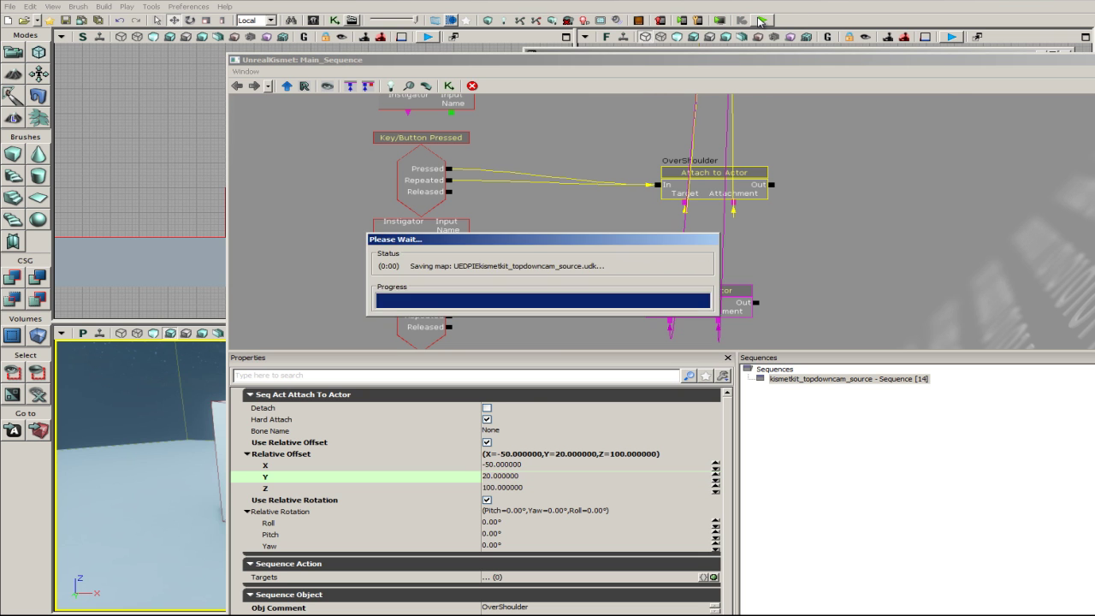
pyautogui.press('w')
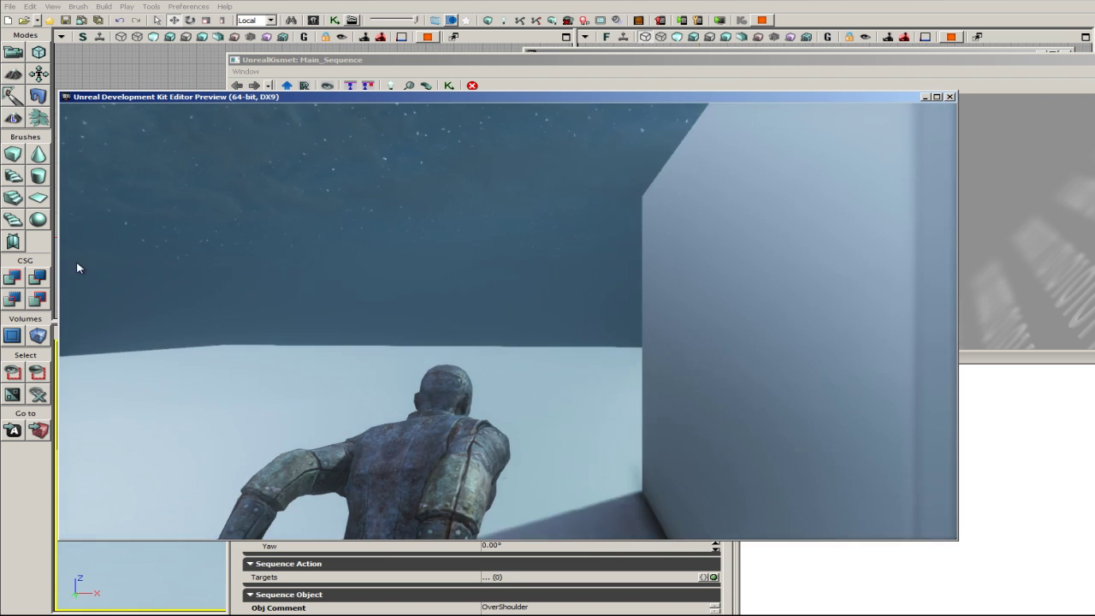
pyautogui.press('Escape')
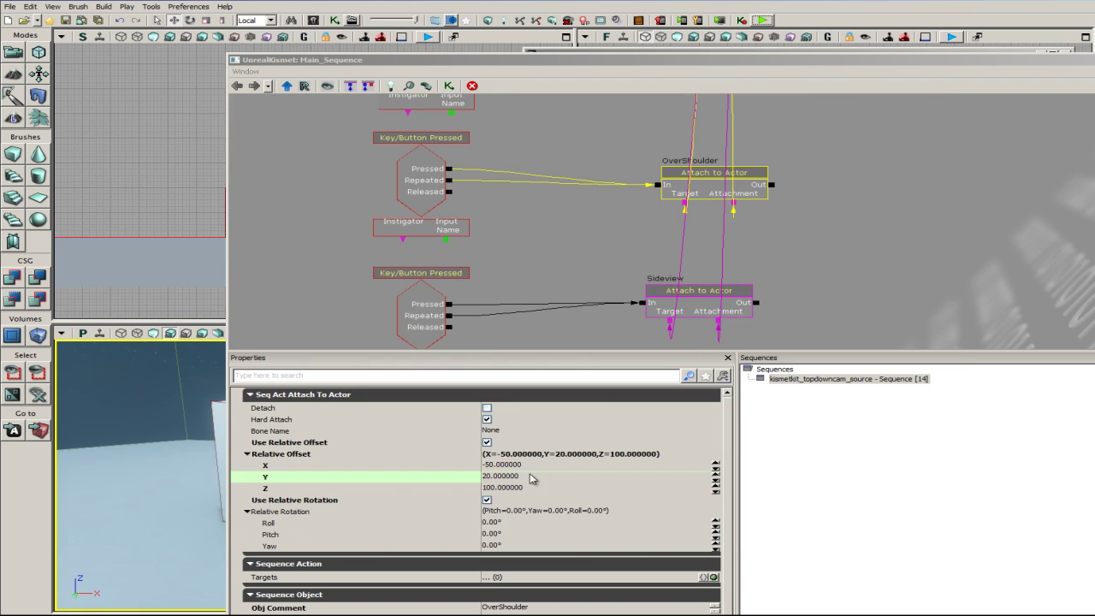
# - Set the OverShoulder Attach to Actor's relative Y offset to 35 and test the over-shoulder, side and top-down cameras in play
pyautogui.click(521, 477)
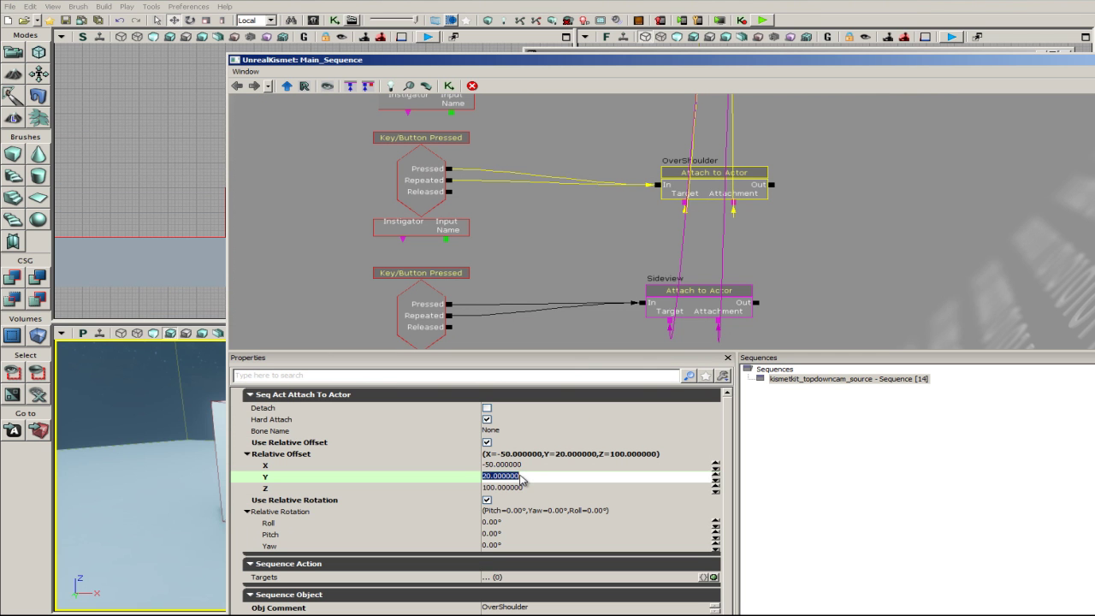
pyautogui.click(761, 20)
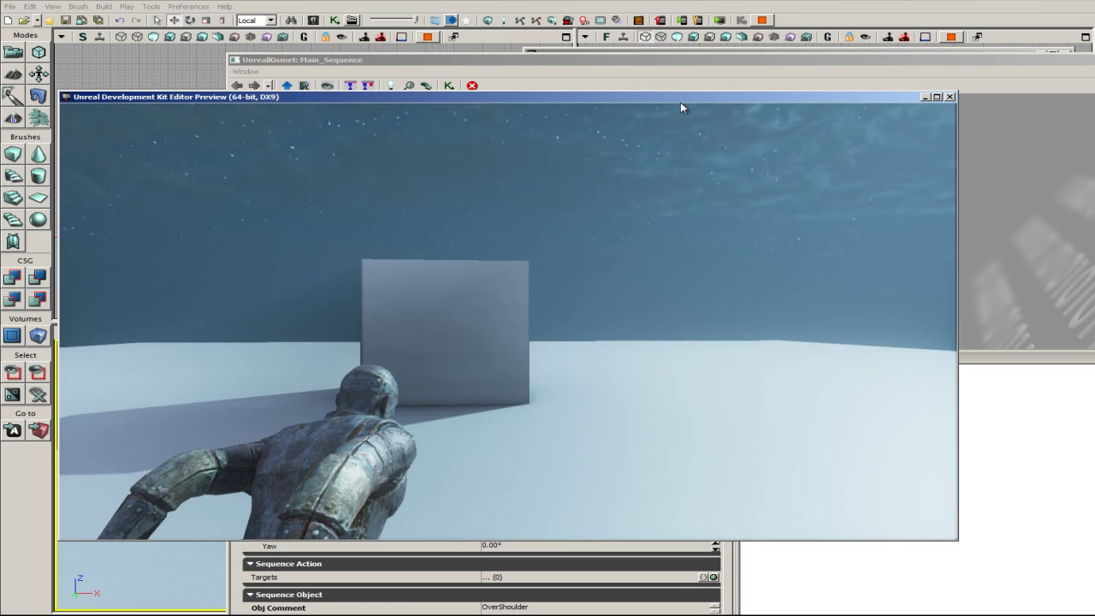
pyautogui.press('w')
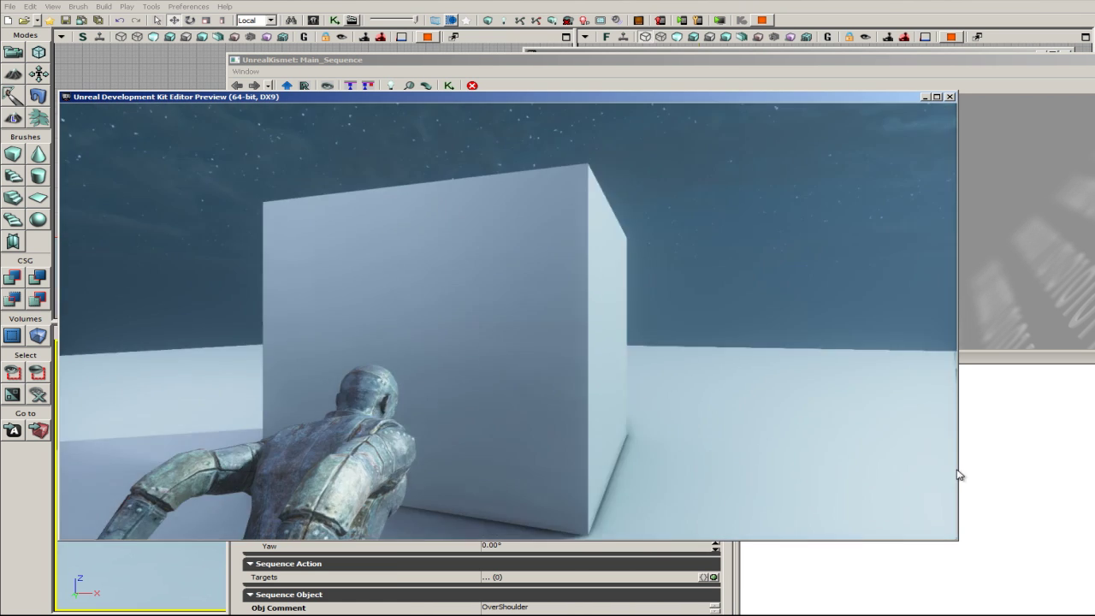
pyautogui.press('w')
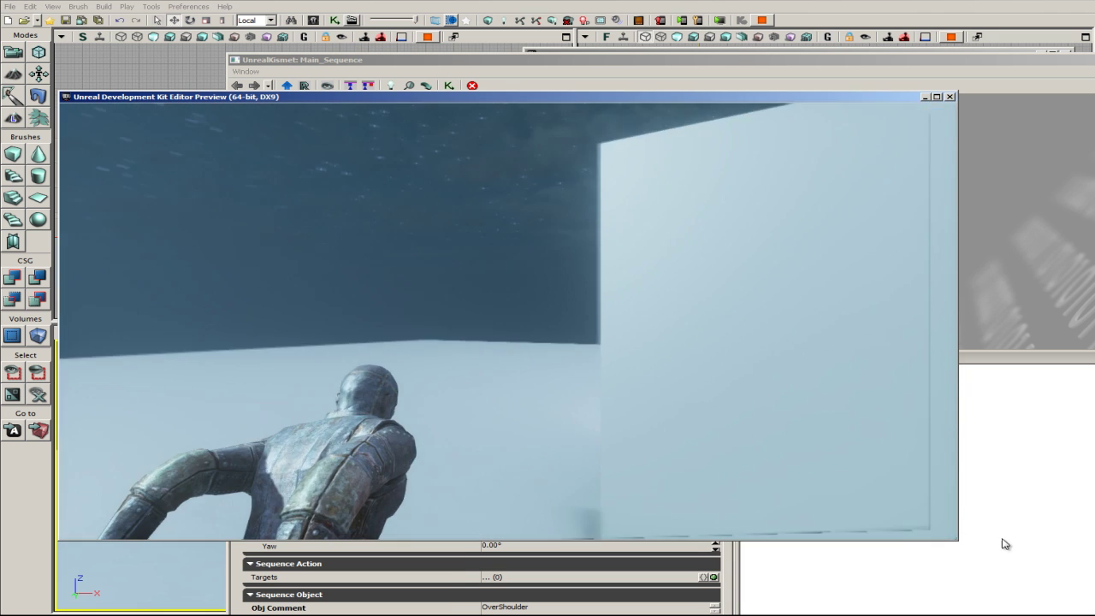
pyautogui.press('2')
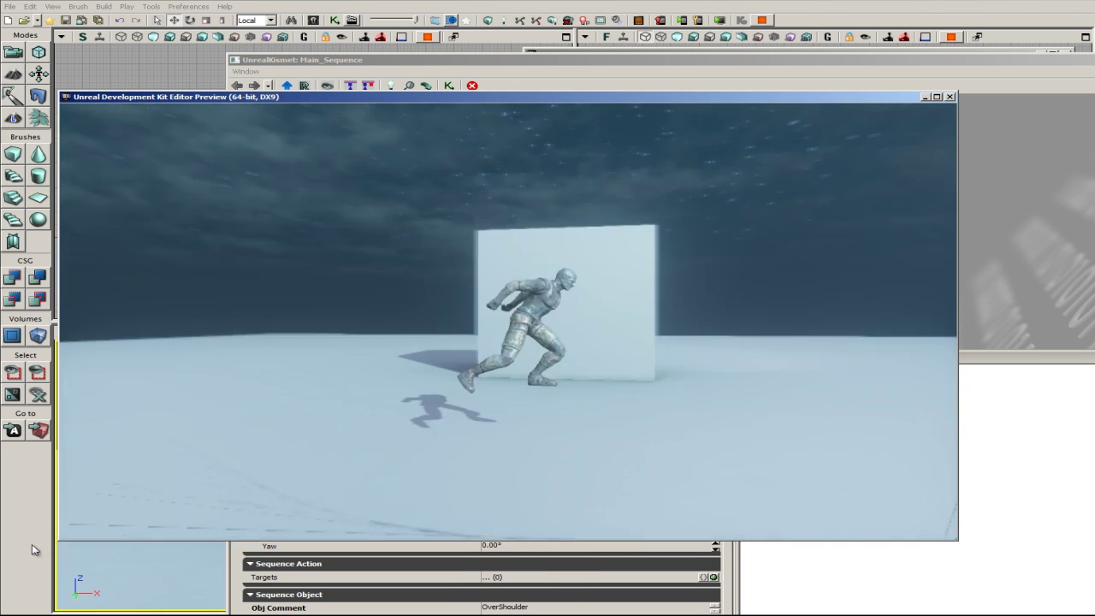
pyautogui.press('3')
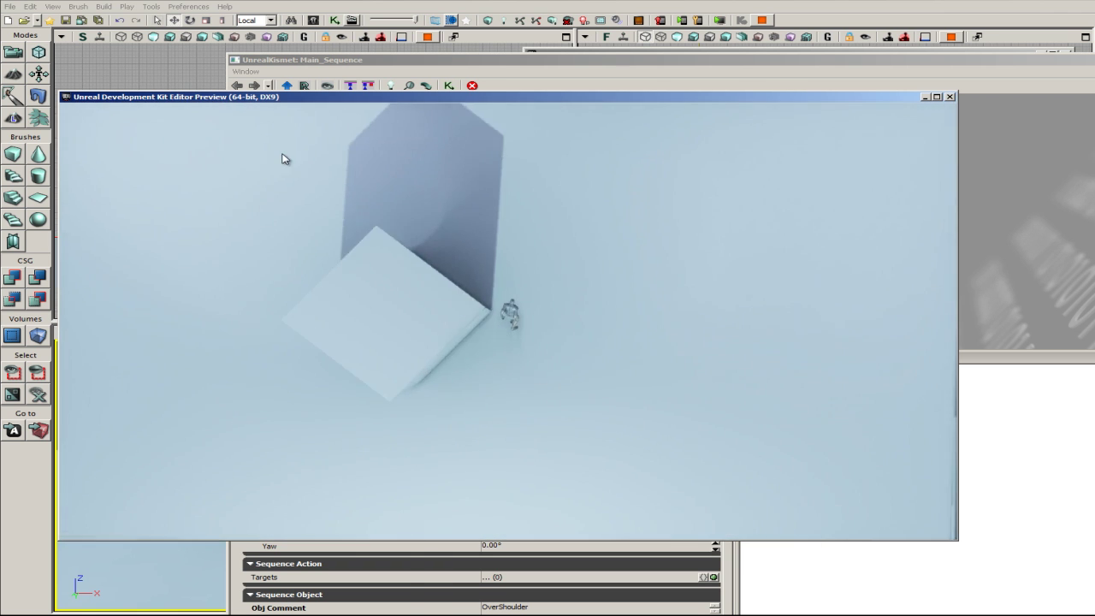
pyautogui.press('Escape')
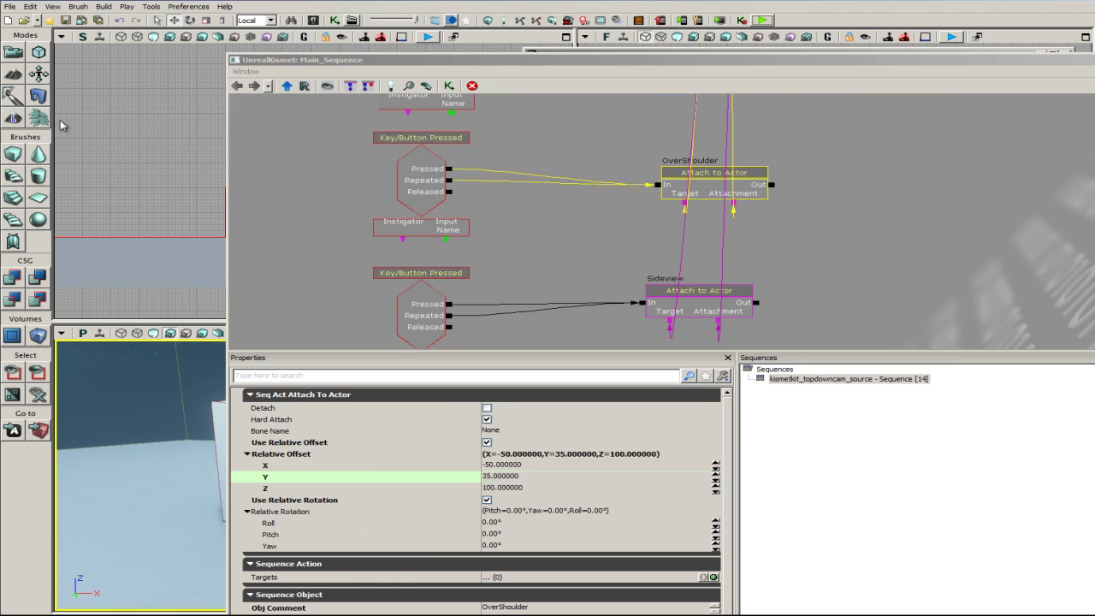
pyautogui.click(1036, 101)
pyautogui.scroll(-4, 815, 233)
pyautogui.moveTo(852, 173); pyautogui.dragTo(791, 349)
pyautogui.moveTo(878, 229); pyautogui.dragTo(919, 288)
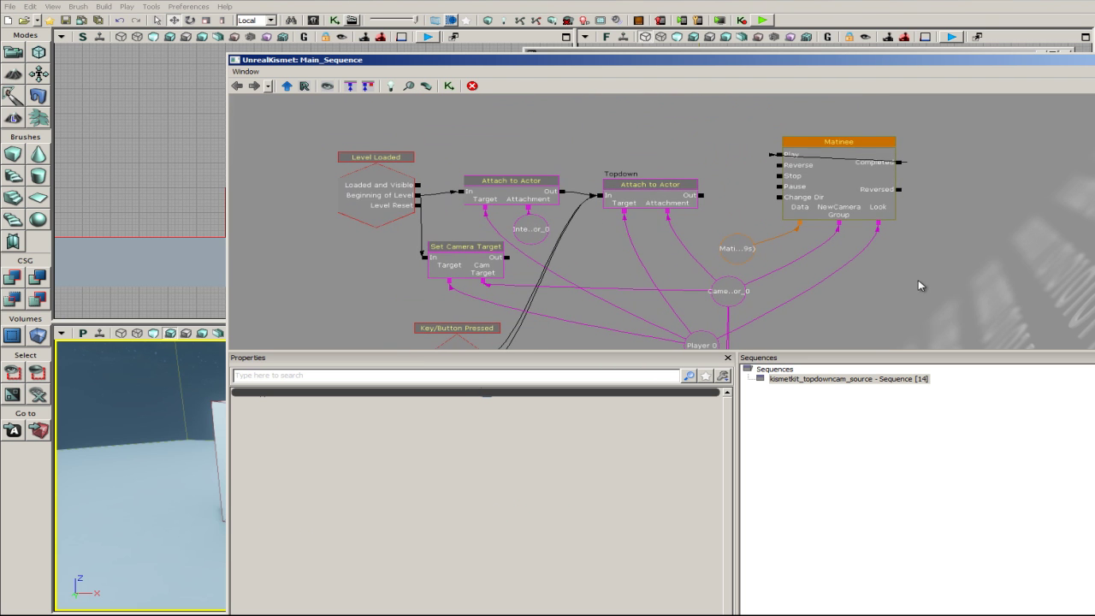